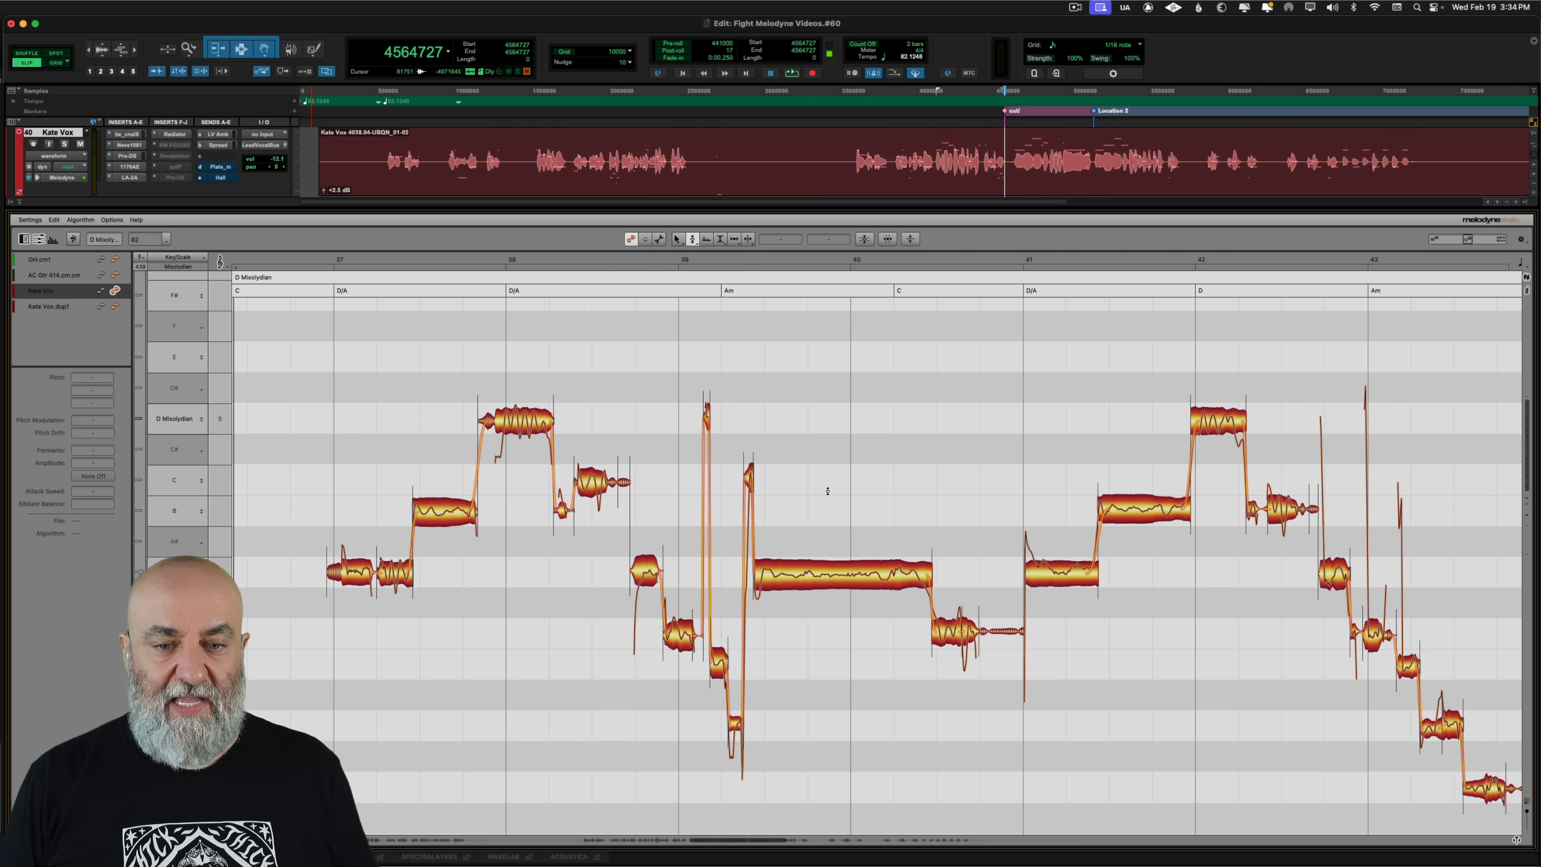
Copy the long A4 note with the G4 notes after it and paste the duplicates directly over the originals
click(821, 578)
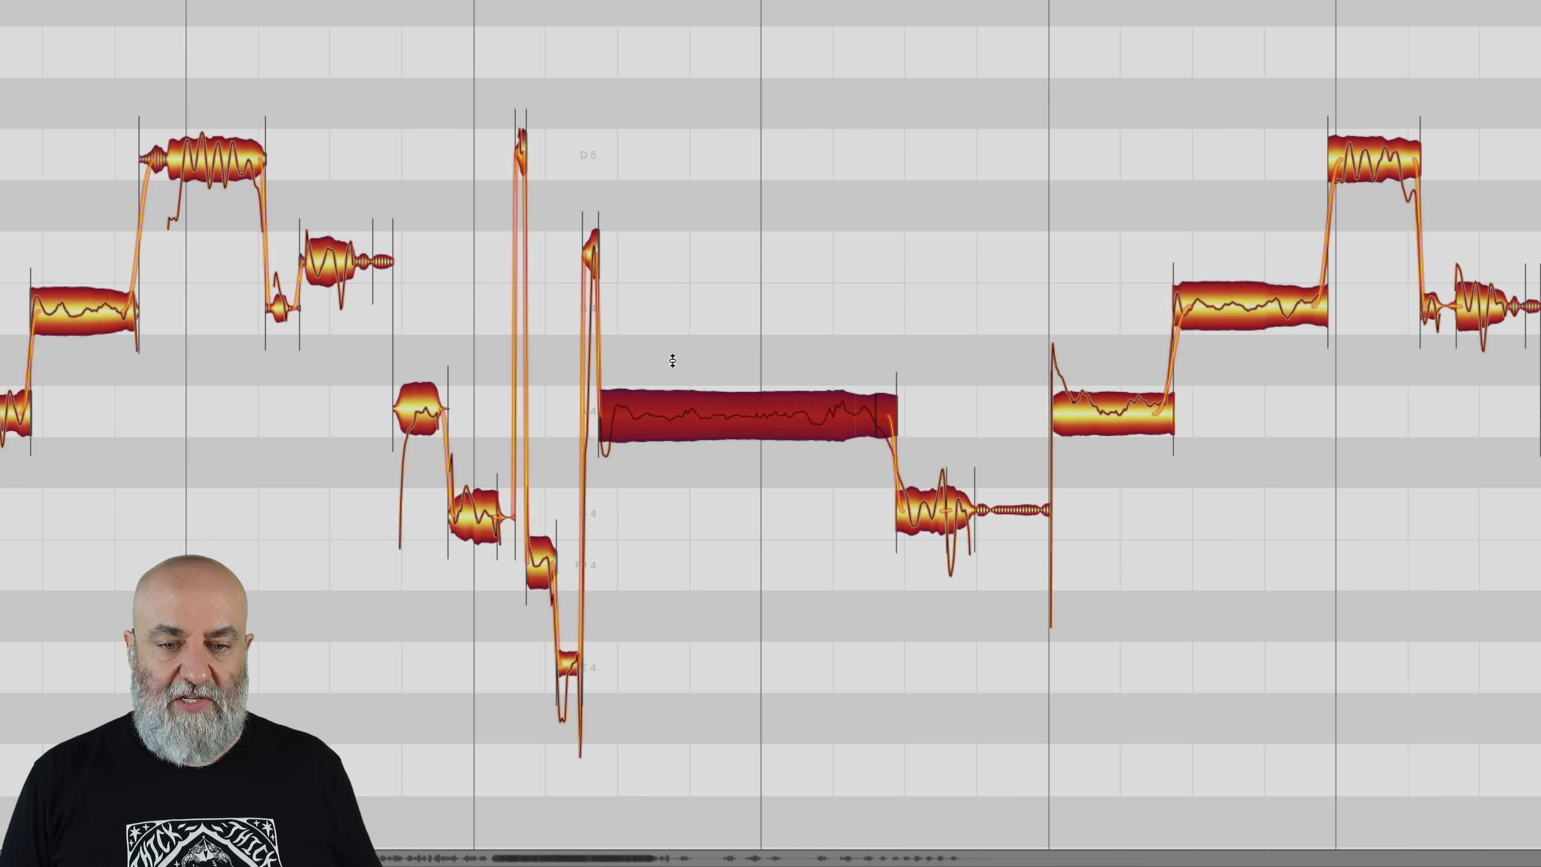
shift+click(918, 499)
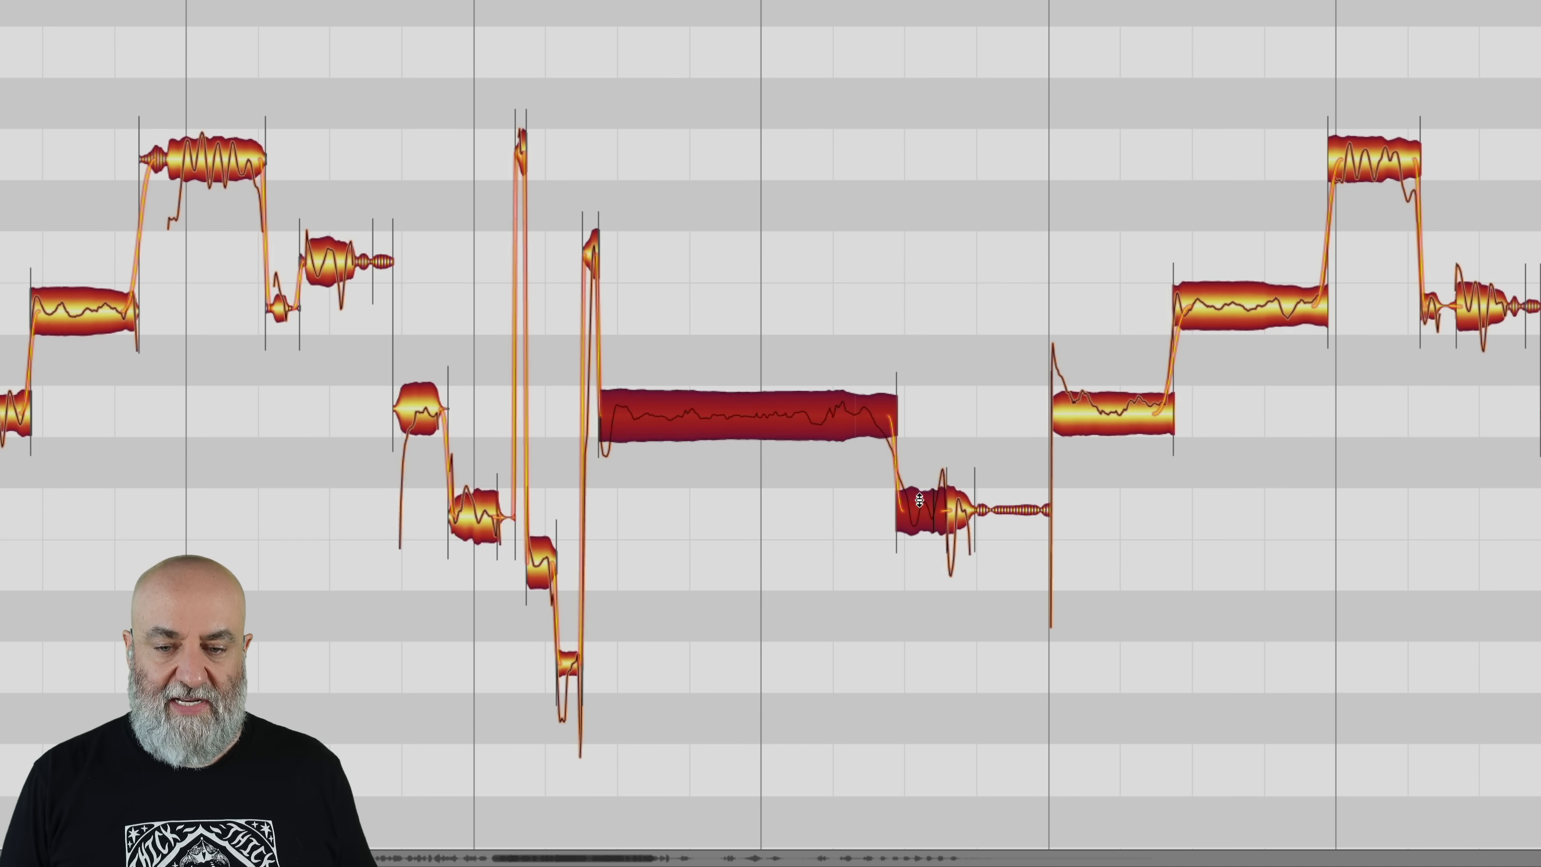
shift+click(958, 510)
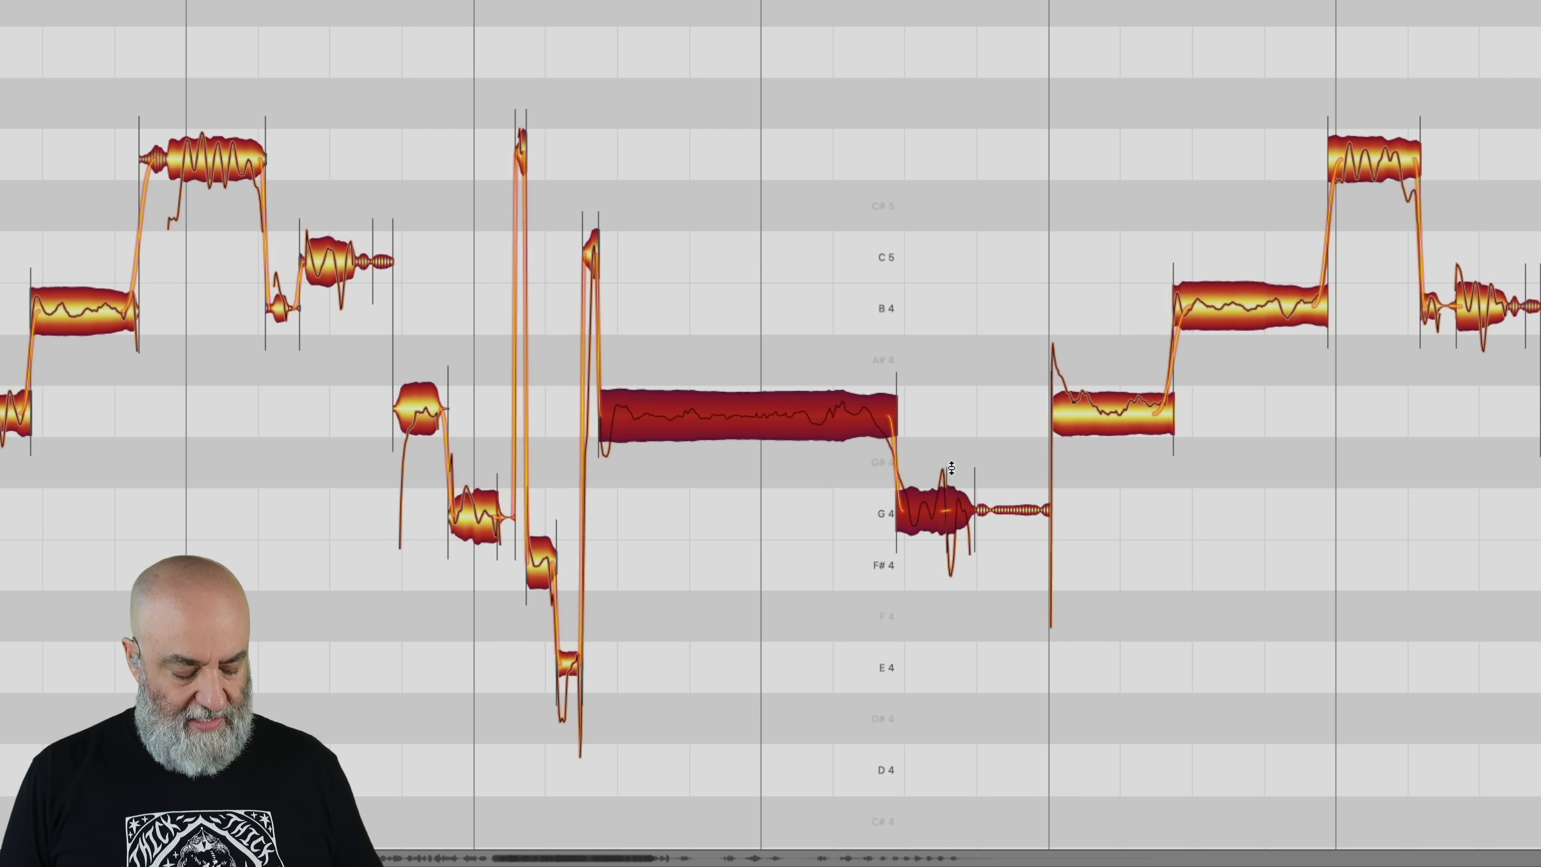
key(space)
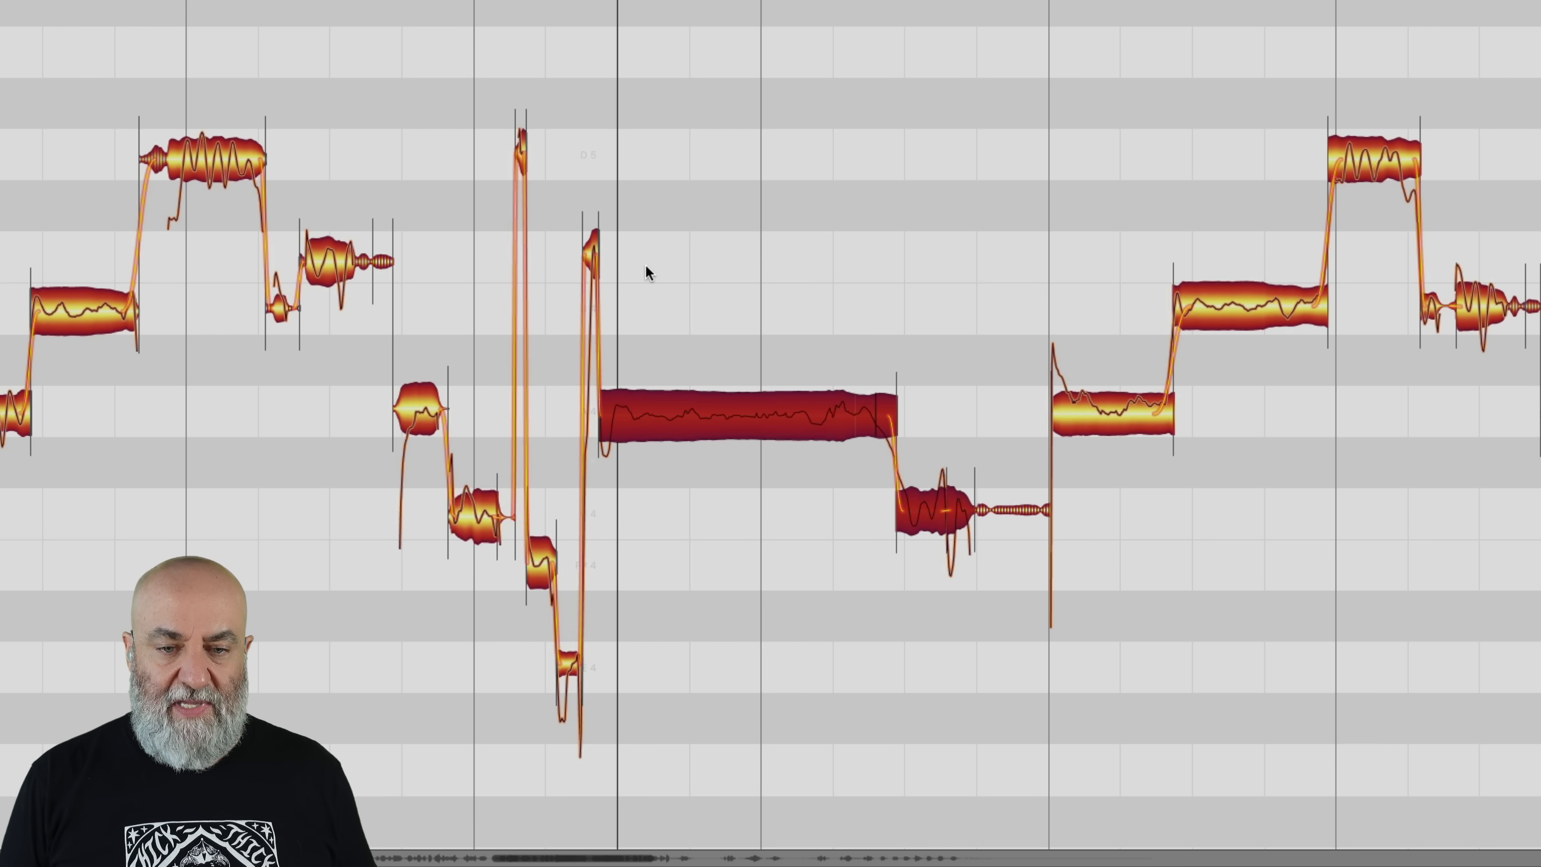
click(586, 94)
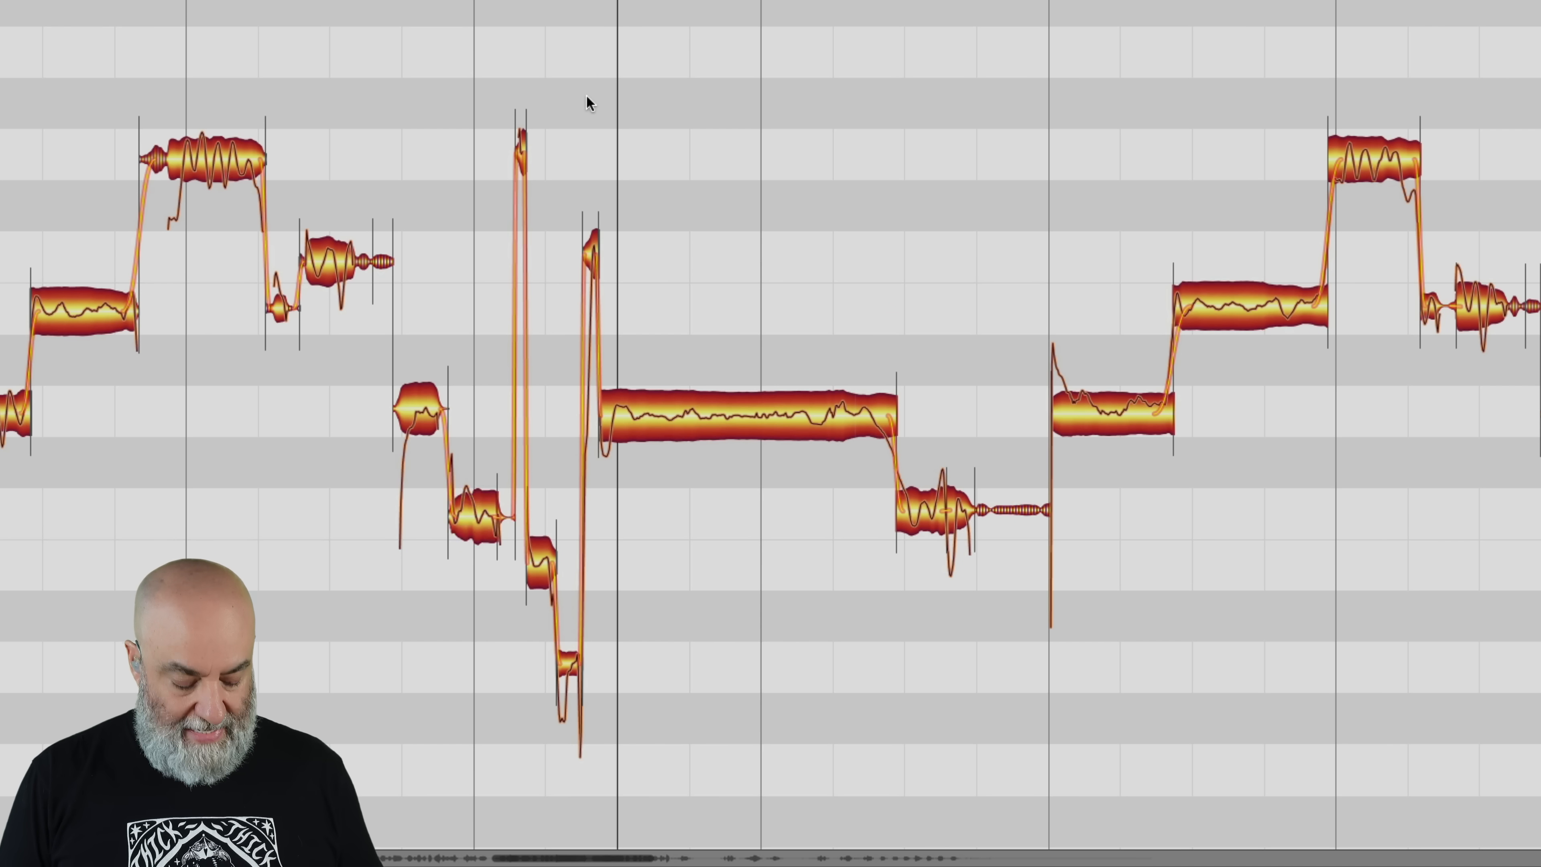
key(super+v)
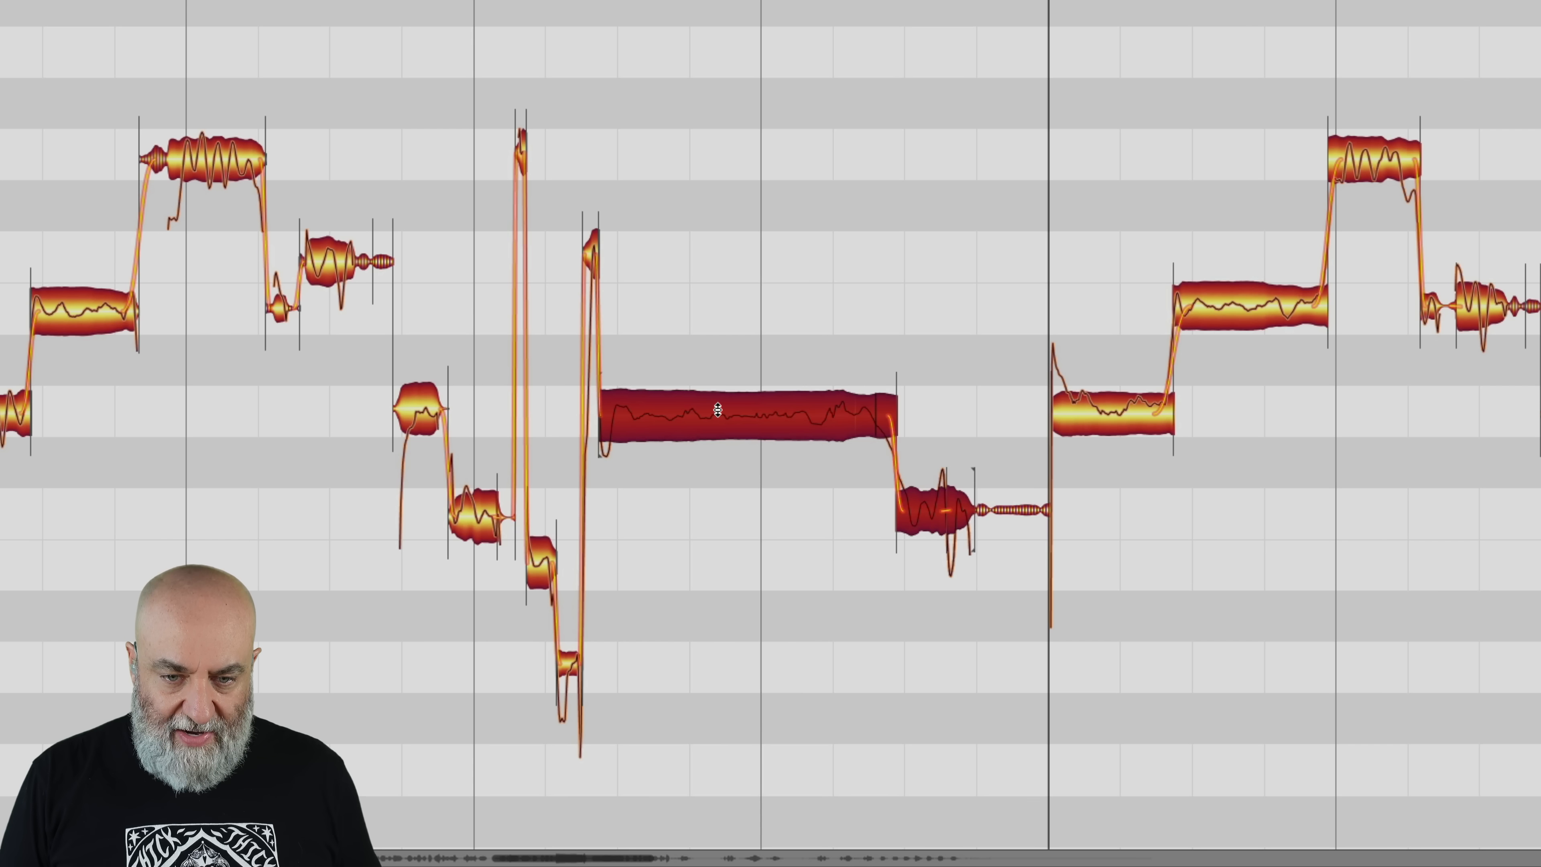
Raise the pasted duplicate notes slightly in pitch, by a fraction of a semitone above the originals
drag(718, 411, 722, 368)
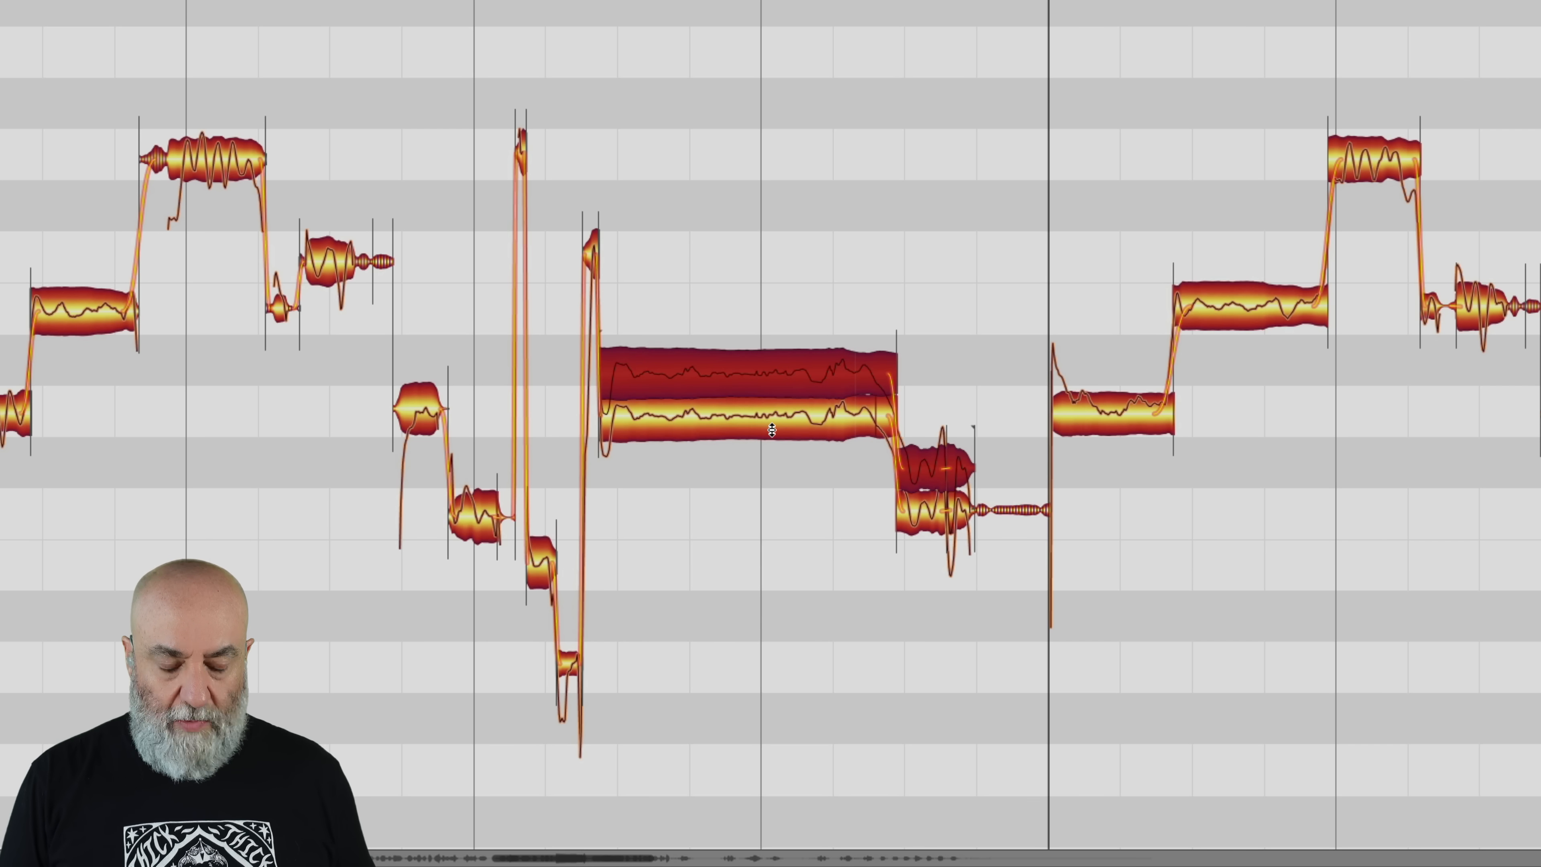
key(ctrl+z)
drag(691, 298, 801, 447)
scroll(813, 285, down, 5)
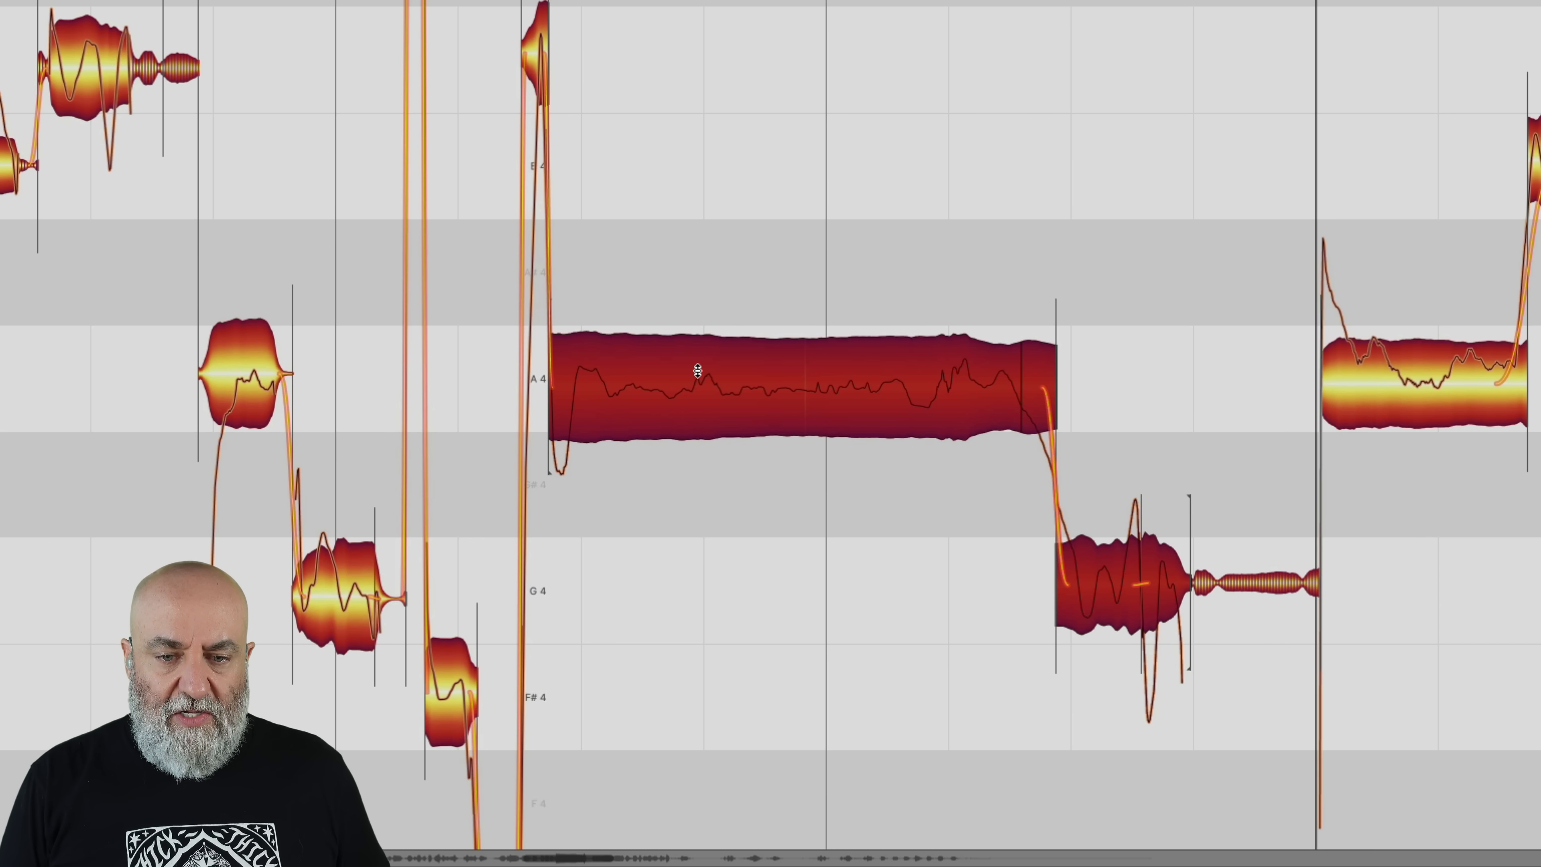
drag(698, 371, 699, 357)
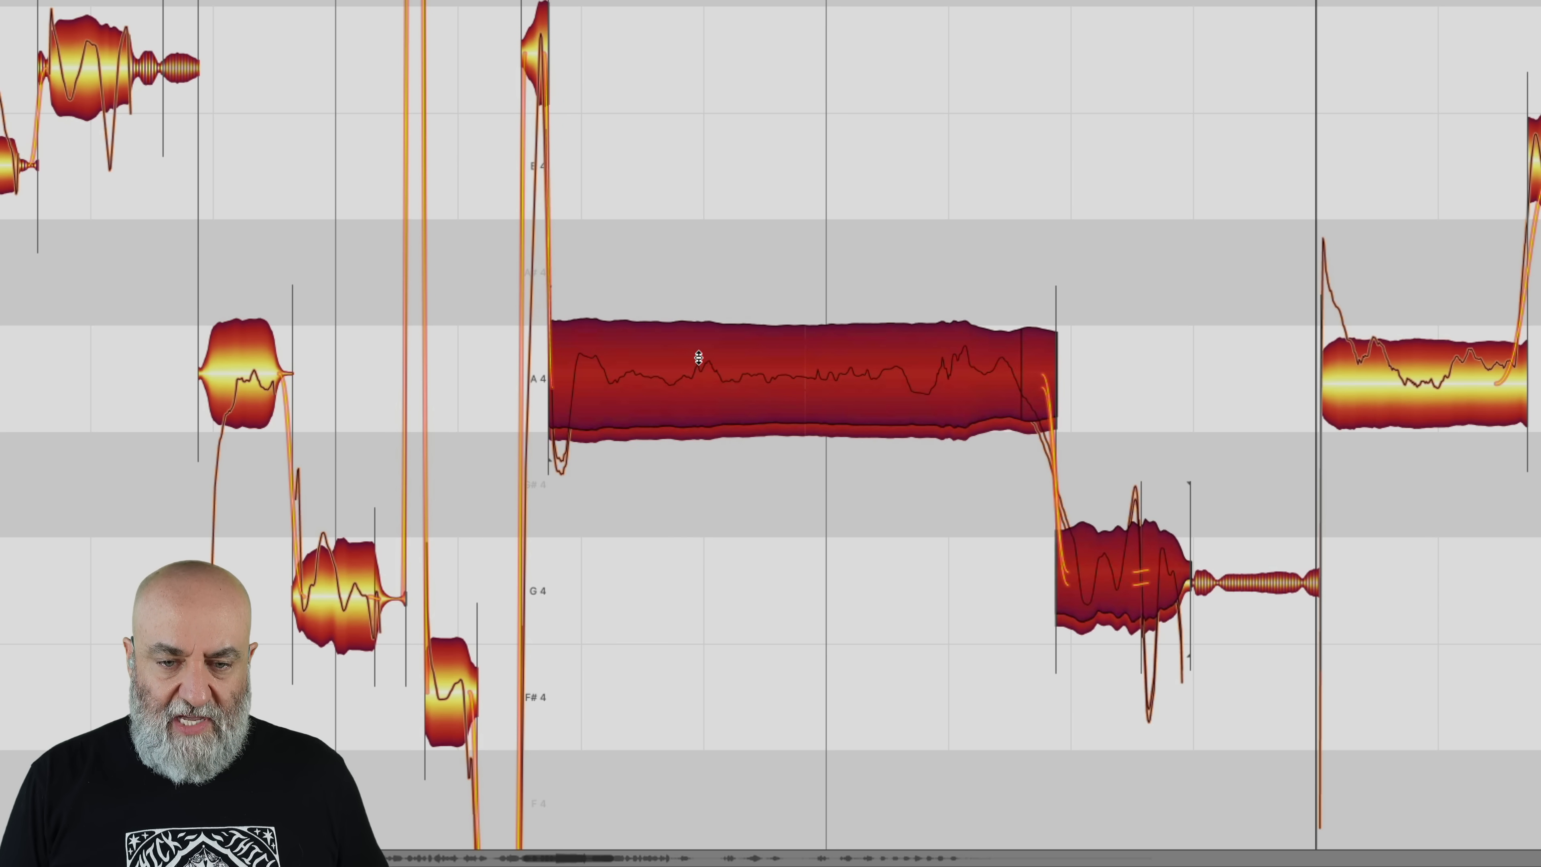
Shift the pasted duplicates slightly later in time with the Time Tool and play back the doubled phrase
right_click(697, 356)
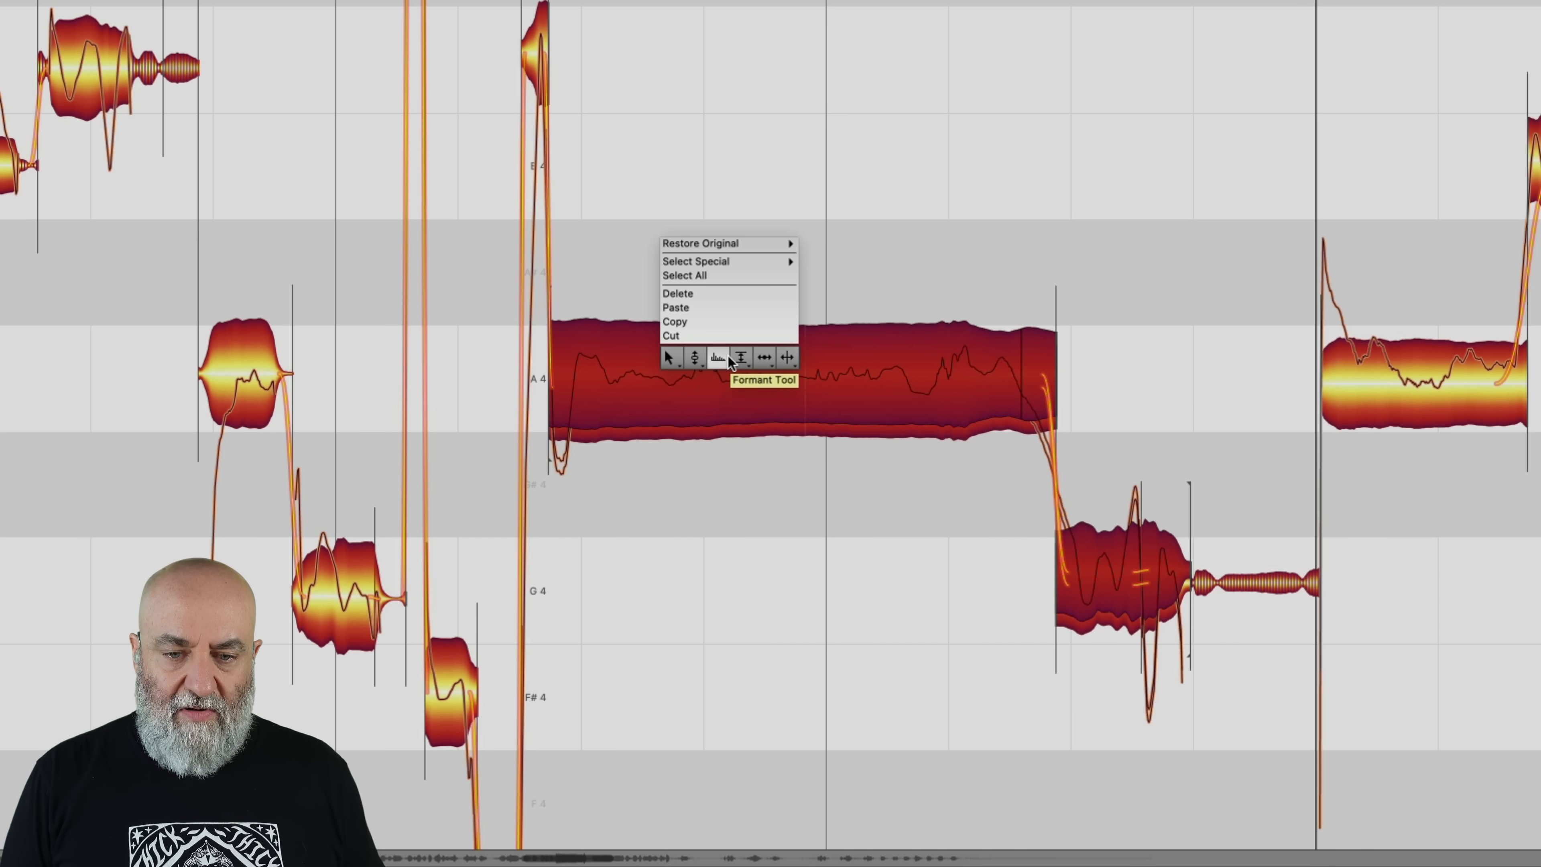
click(764, 358)
drag(760, 363, 768, 366)
drag(853, 213, 711, 56)
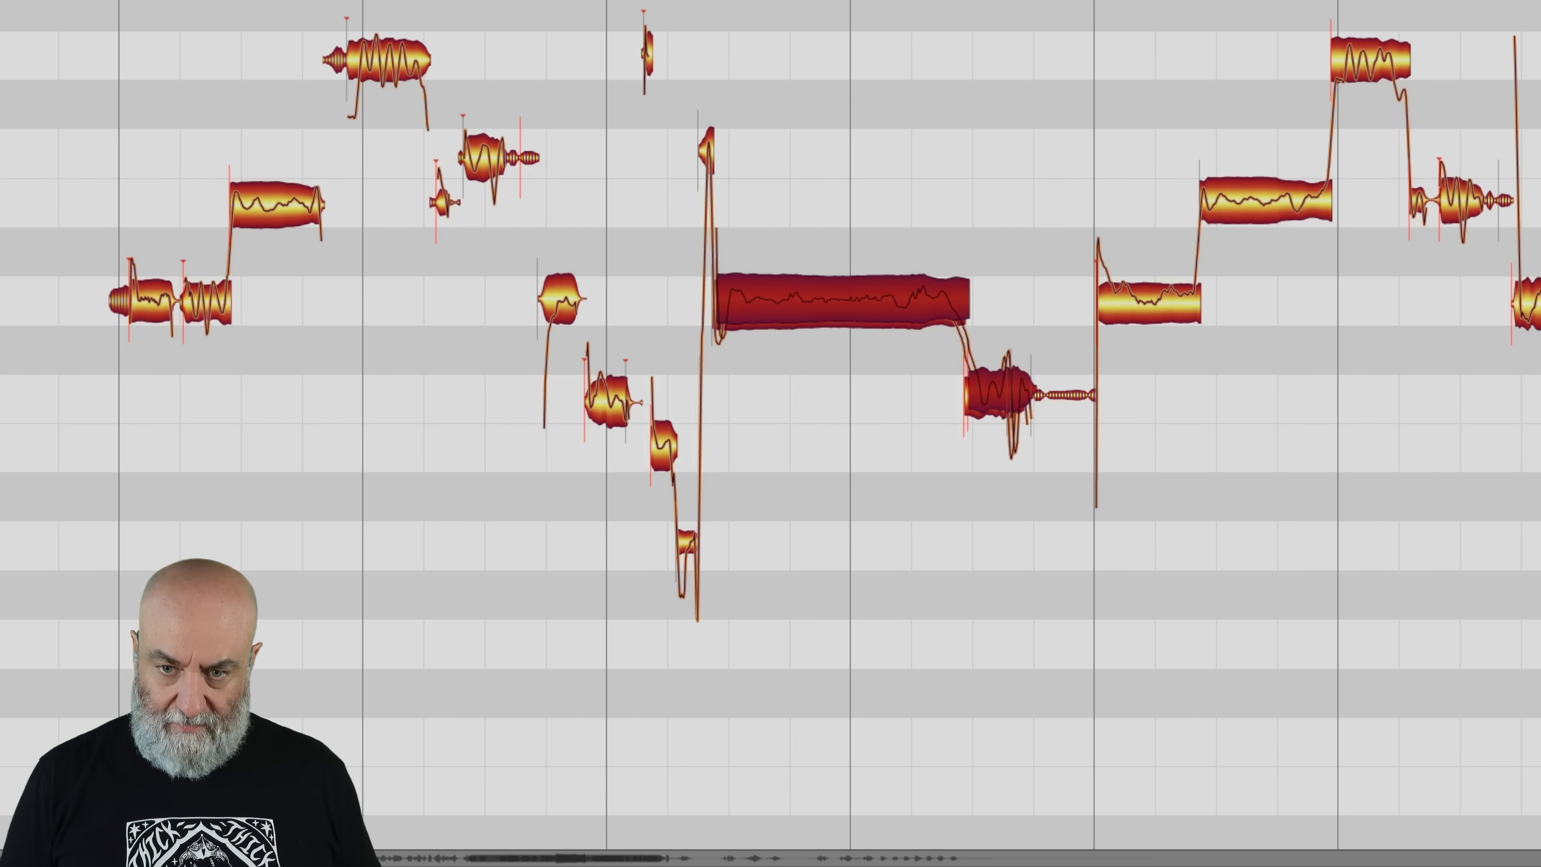
scroll(278, 215, up, 3)
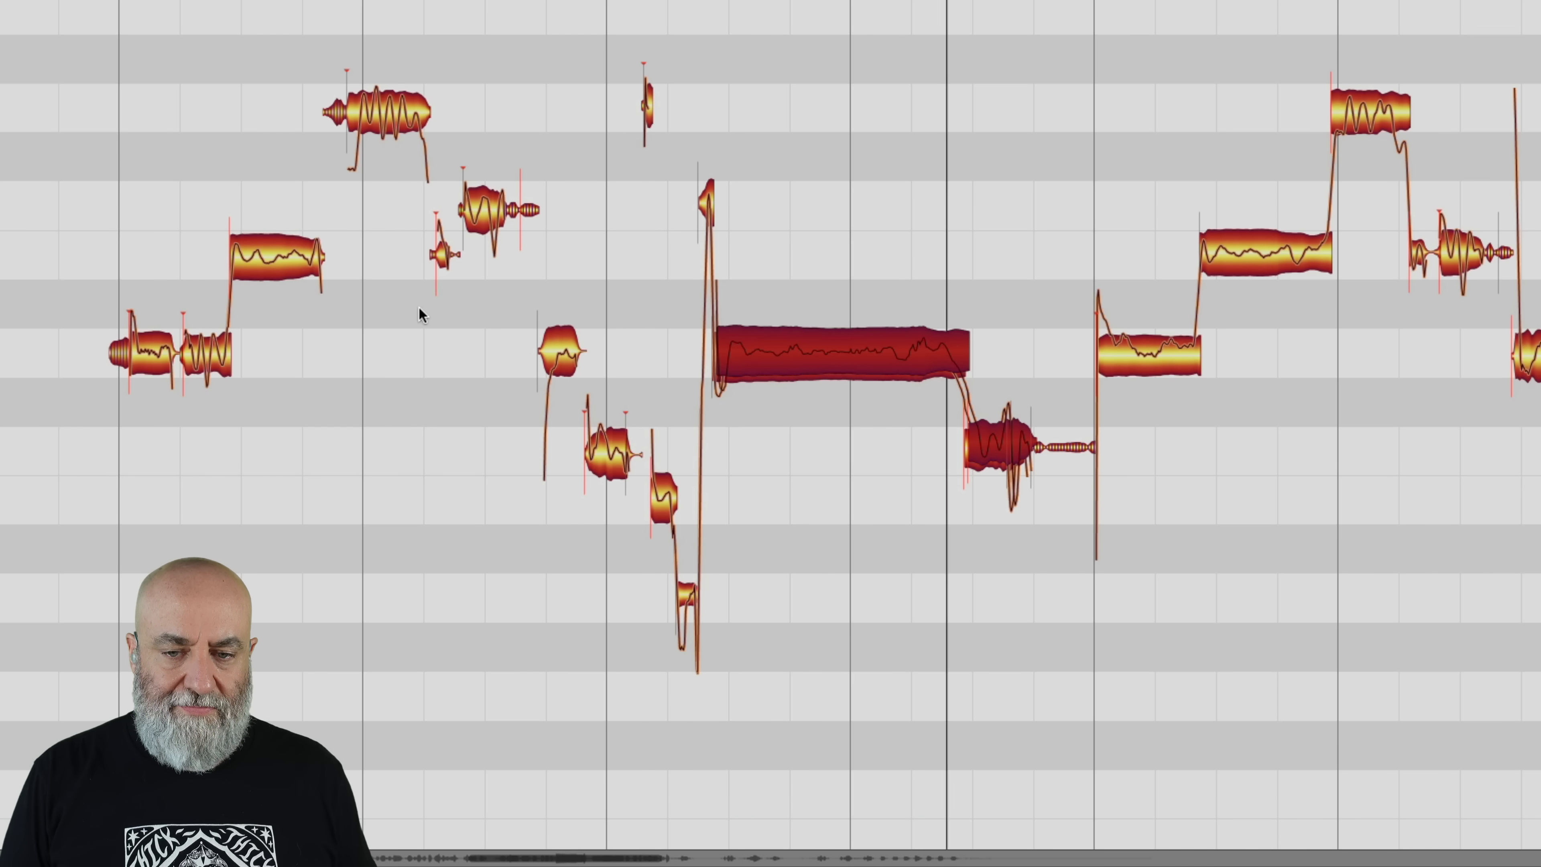
key(space)
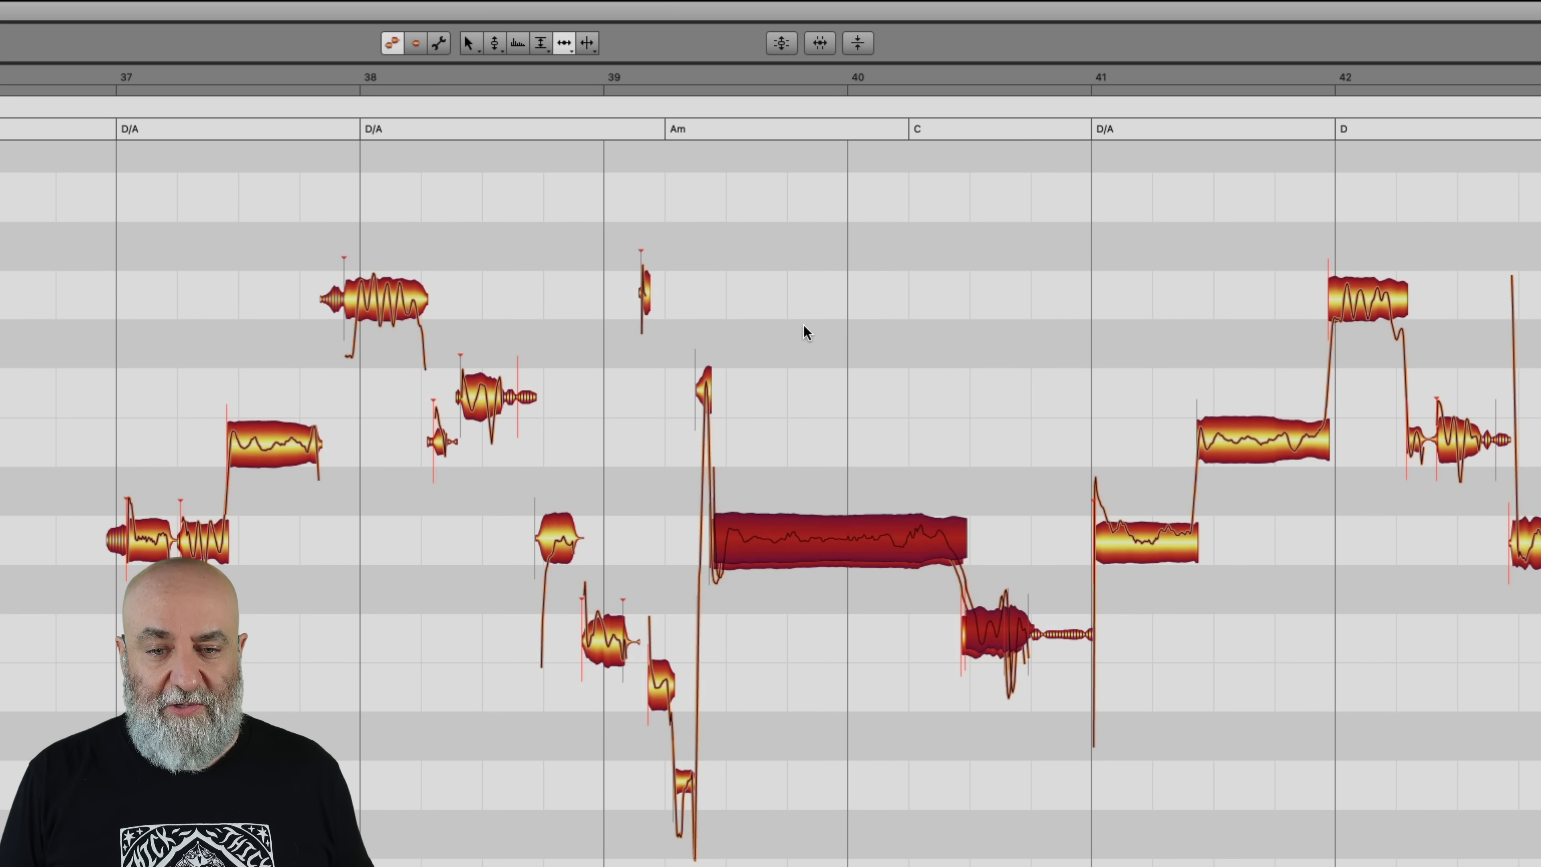
Set a cycle range from bar 39 to bar 41 and lower the pasted duplicates' amplitude to -10.32 dB during looped playback
drag(604, 89, 1079, 108)
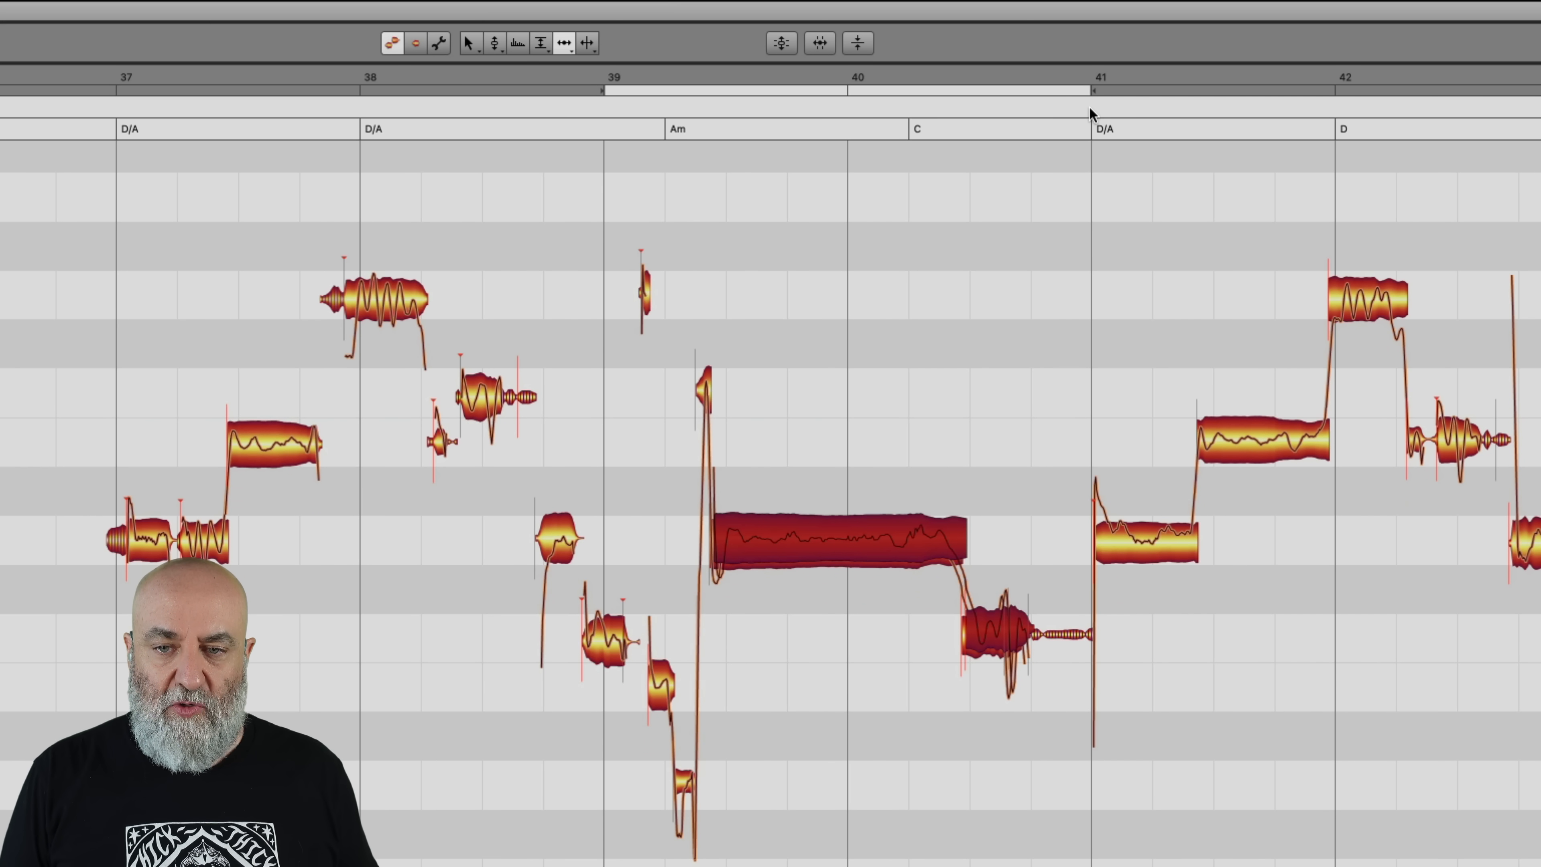
right_click(781, 182)
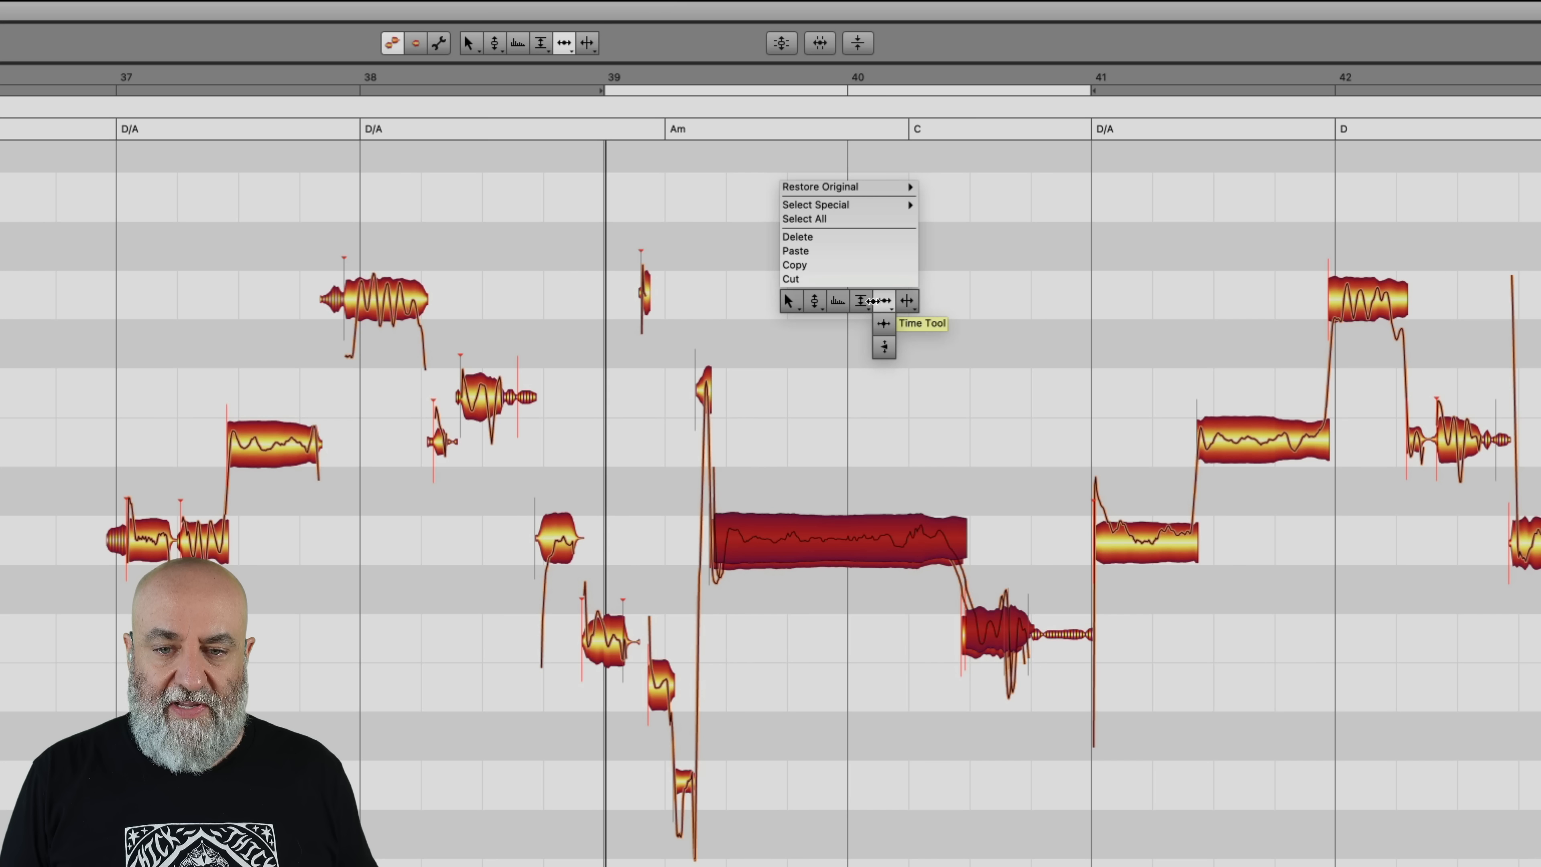
click(861, 300)
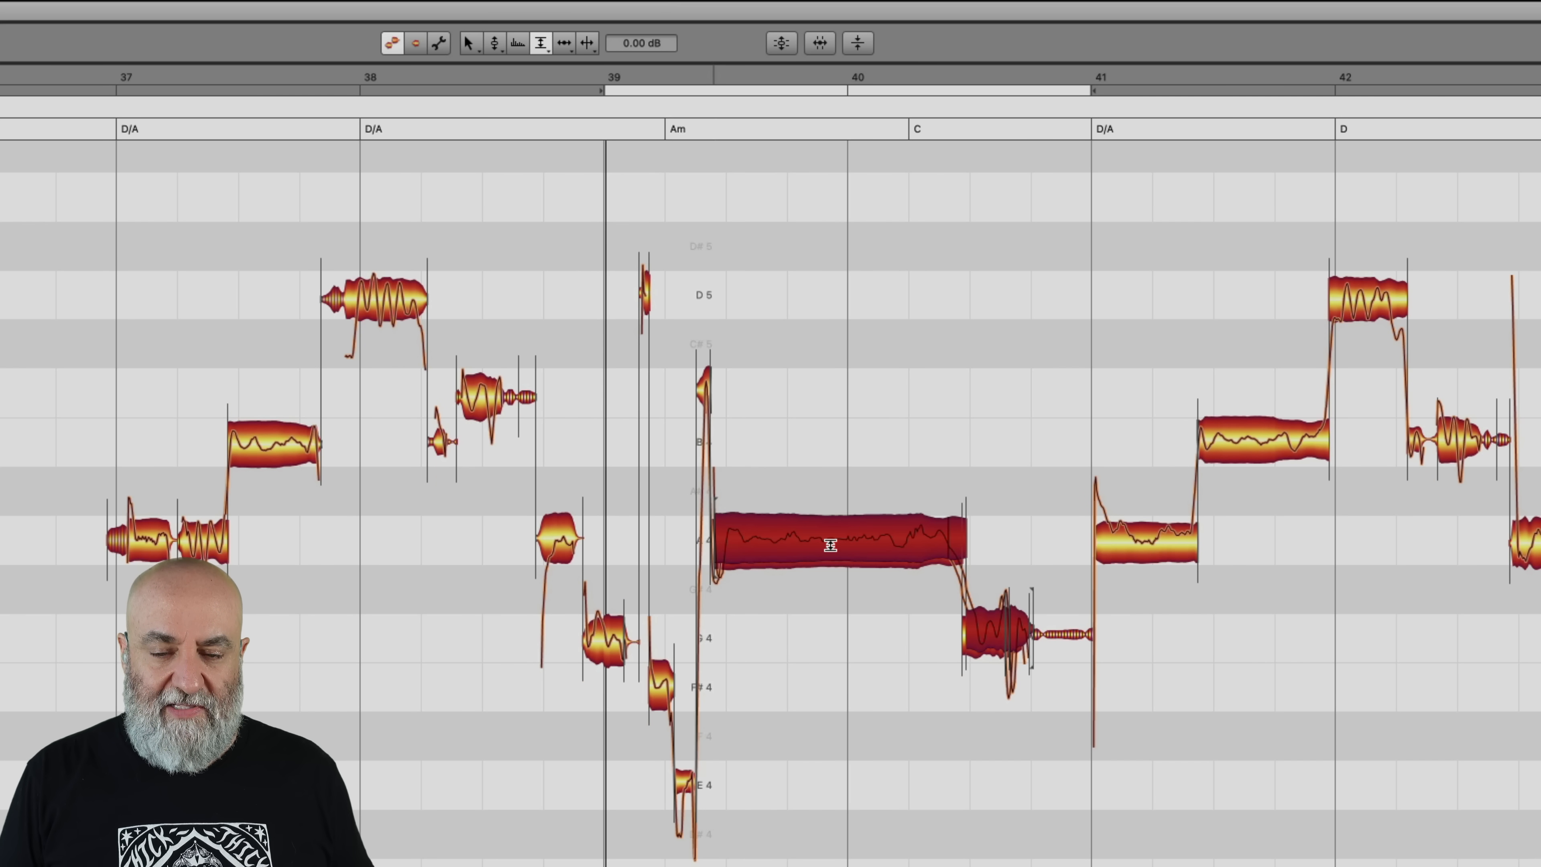
key(space)
mouse_move(831, 544)
mouse_down()
mouse_move(833, 557)
mouse_move(843, 542)
mouse_up()
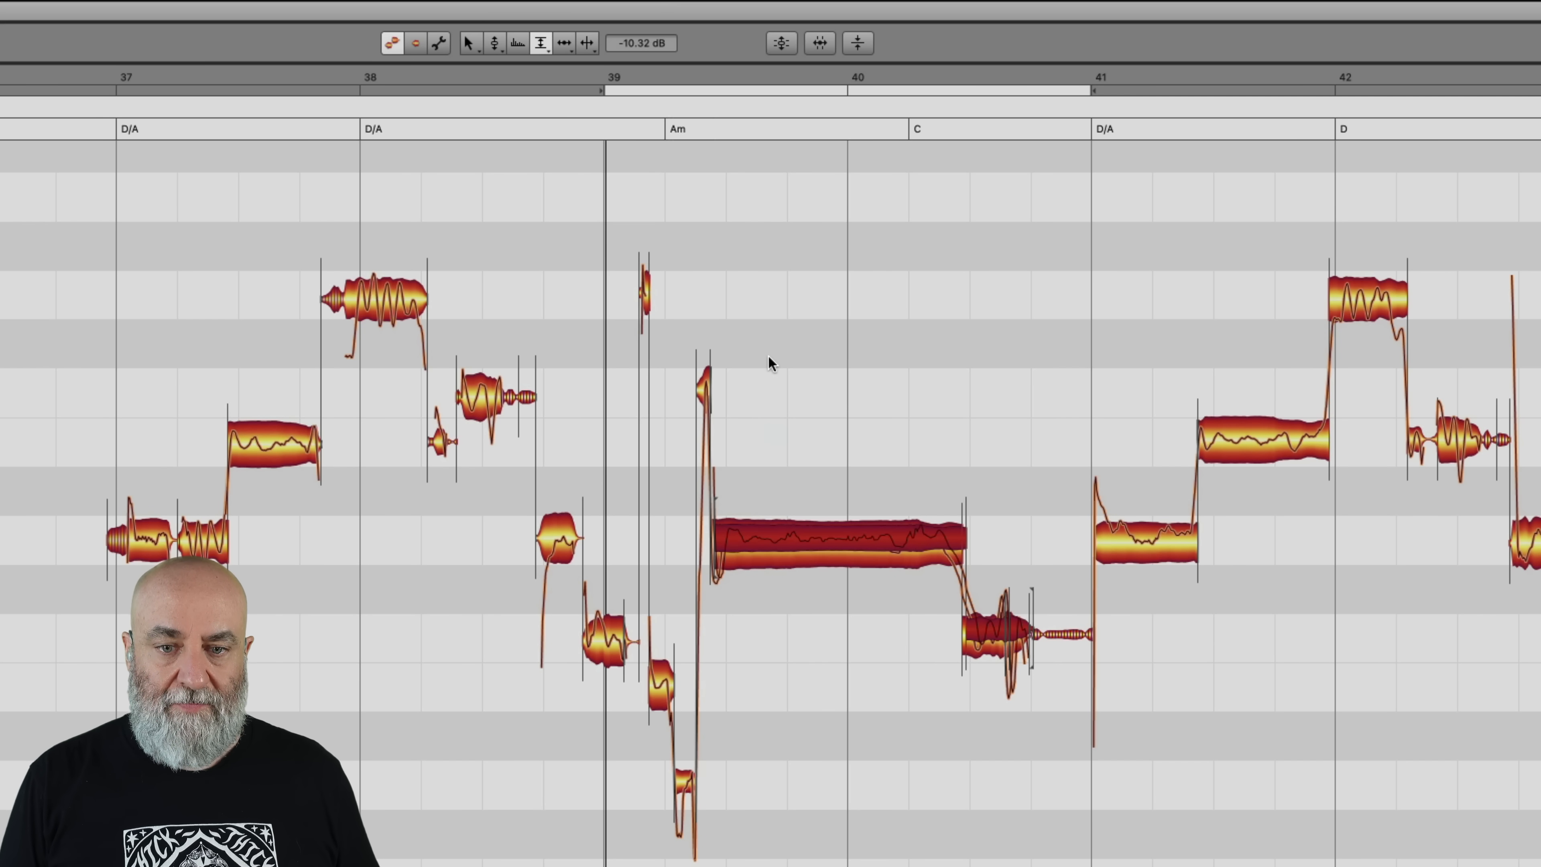
Select the original notes hidden beneath the long A4 duplicate with Rotate and Select Hidden Notes
scroll(769, 380, right, 3)
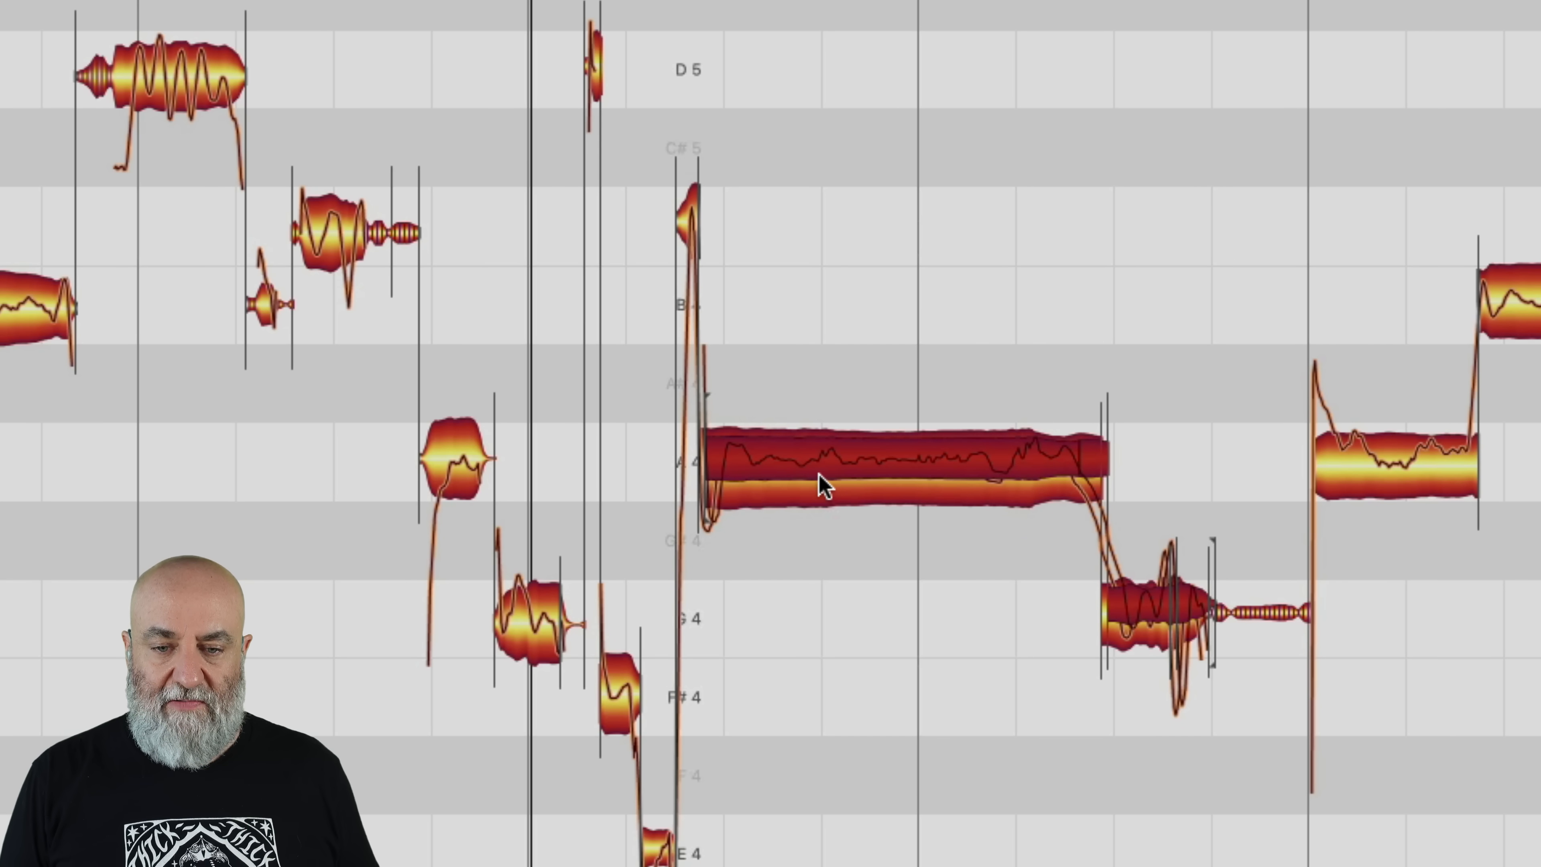
right_click(822, 485)
mouse_move(891, 322)
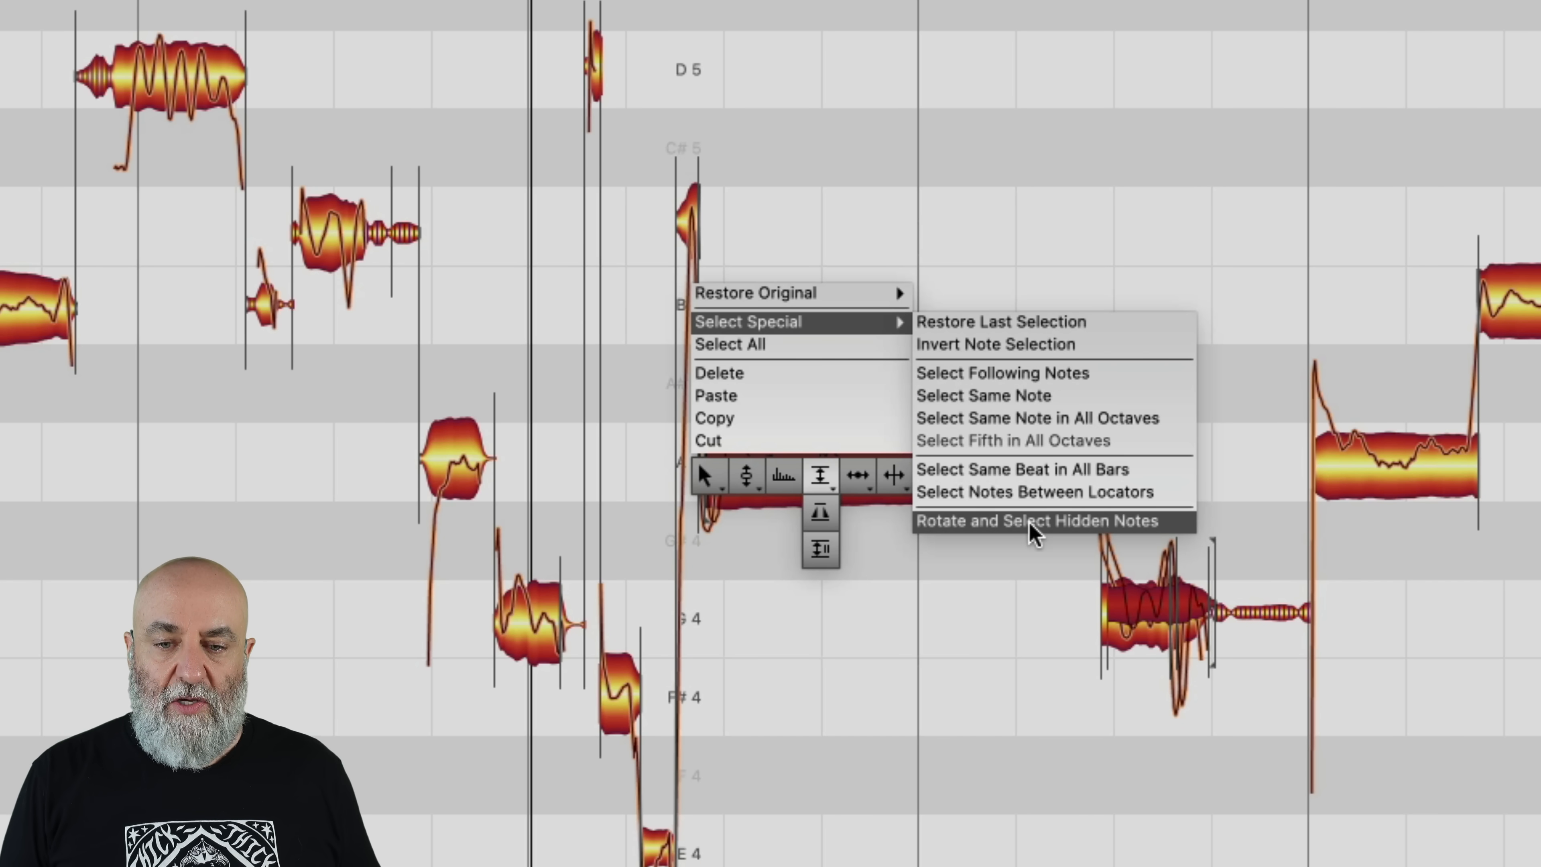
click(1069, 525)
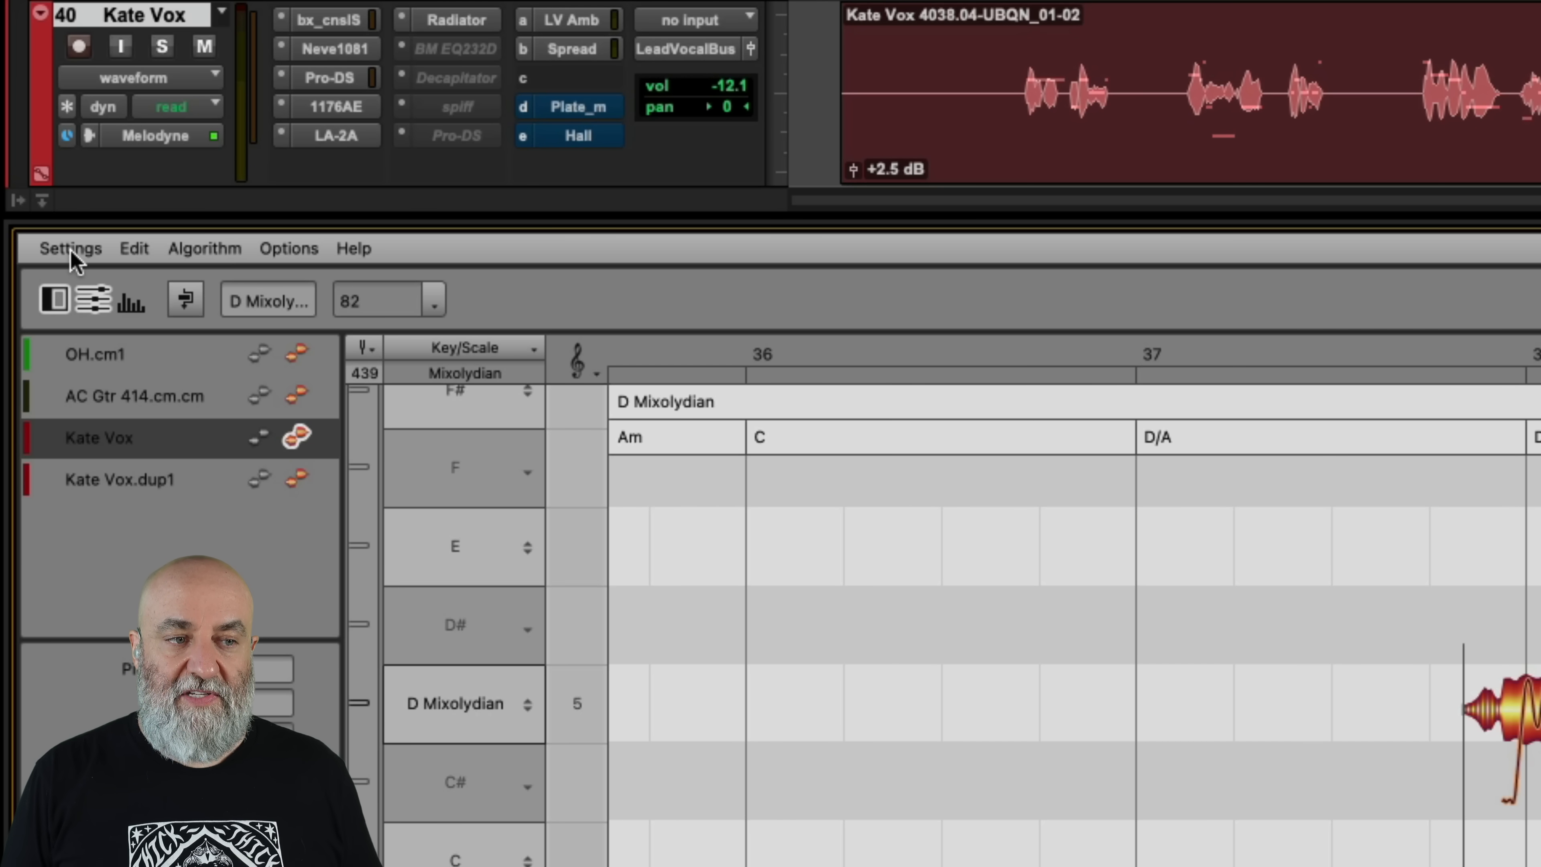
Search the shortcut preferences for "ro" and check the key assigned to Rotate and Select Hidden Notes
click(70, 254)
click(67, 268)
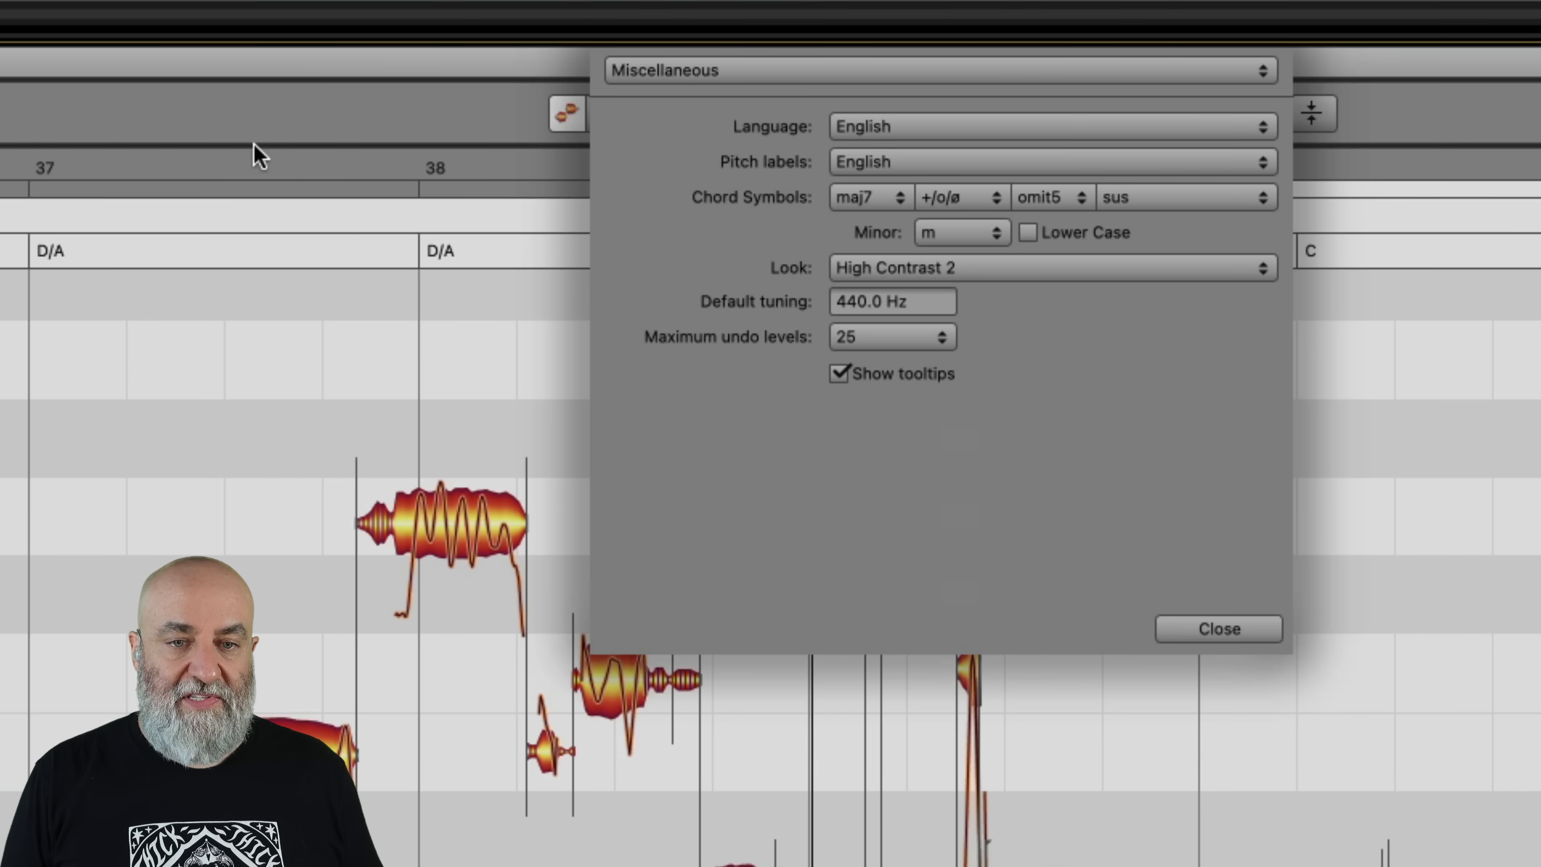
click(853, 71)
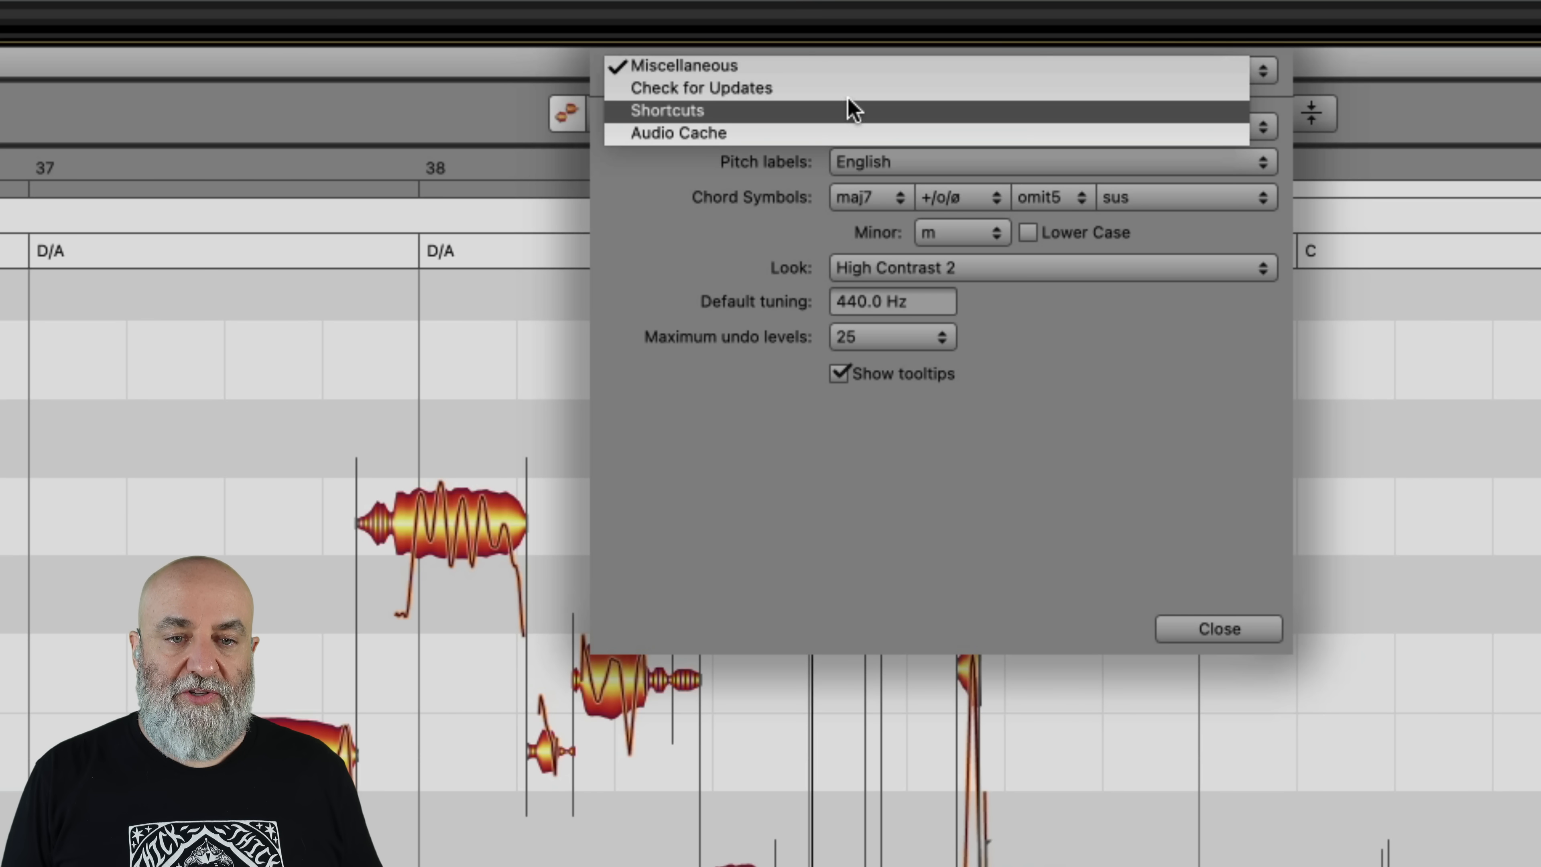
click(849, 110)
click(841, 143)
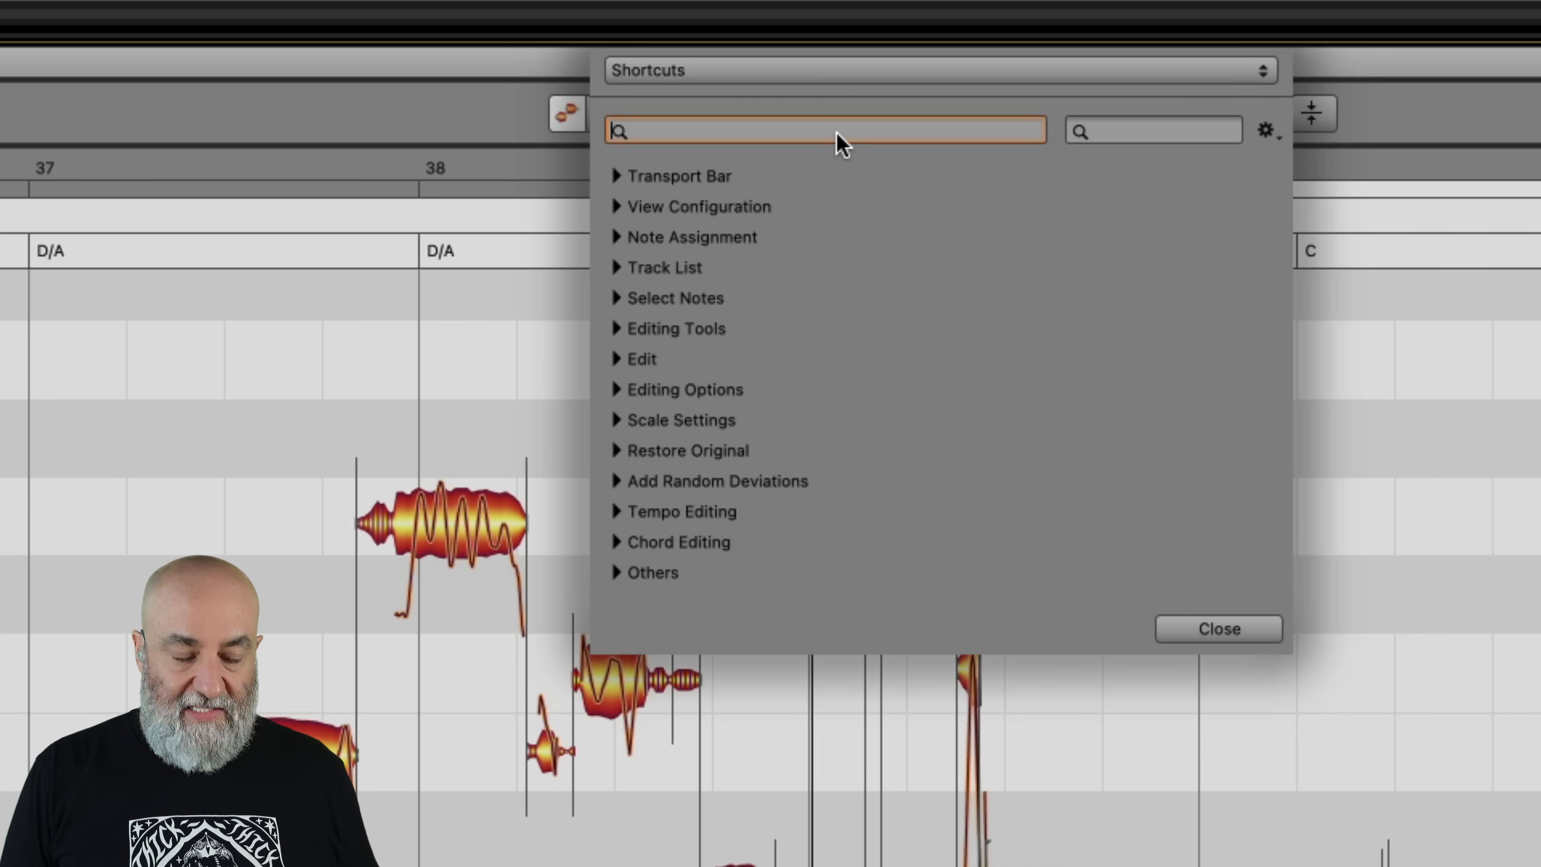
text(ro)
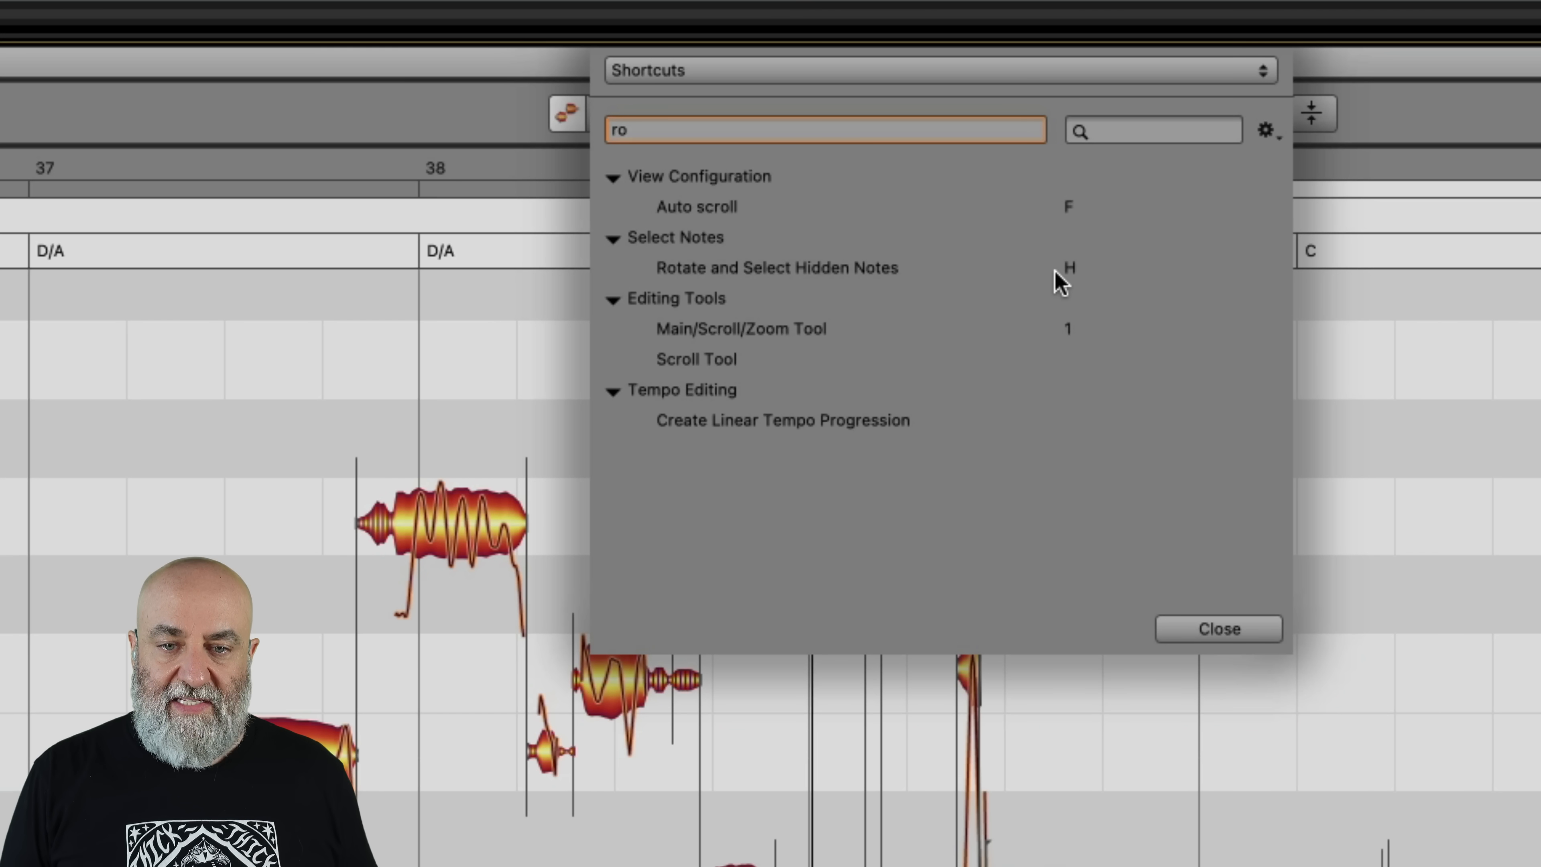
click(1069, 272)
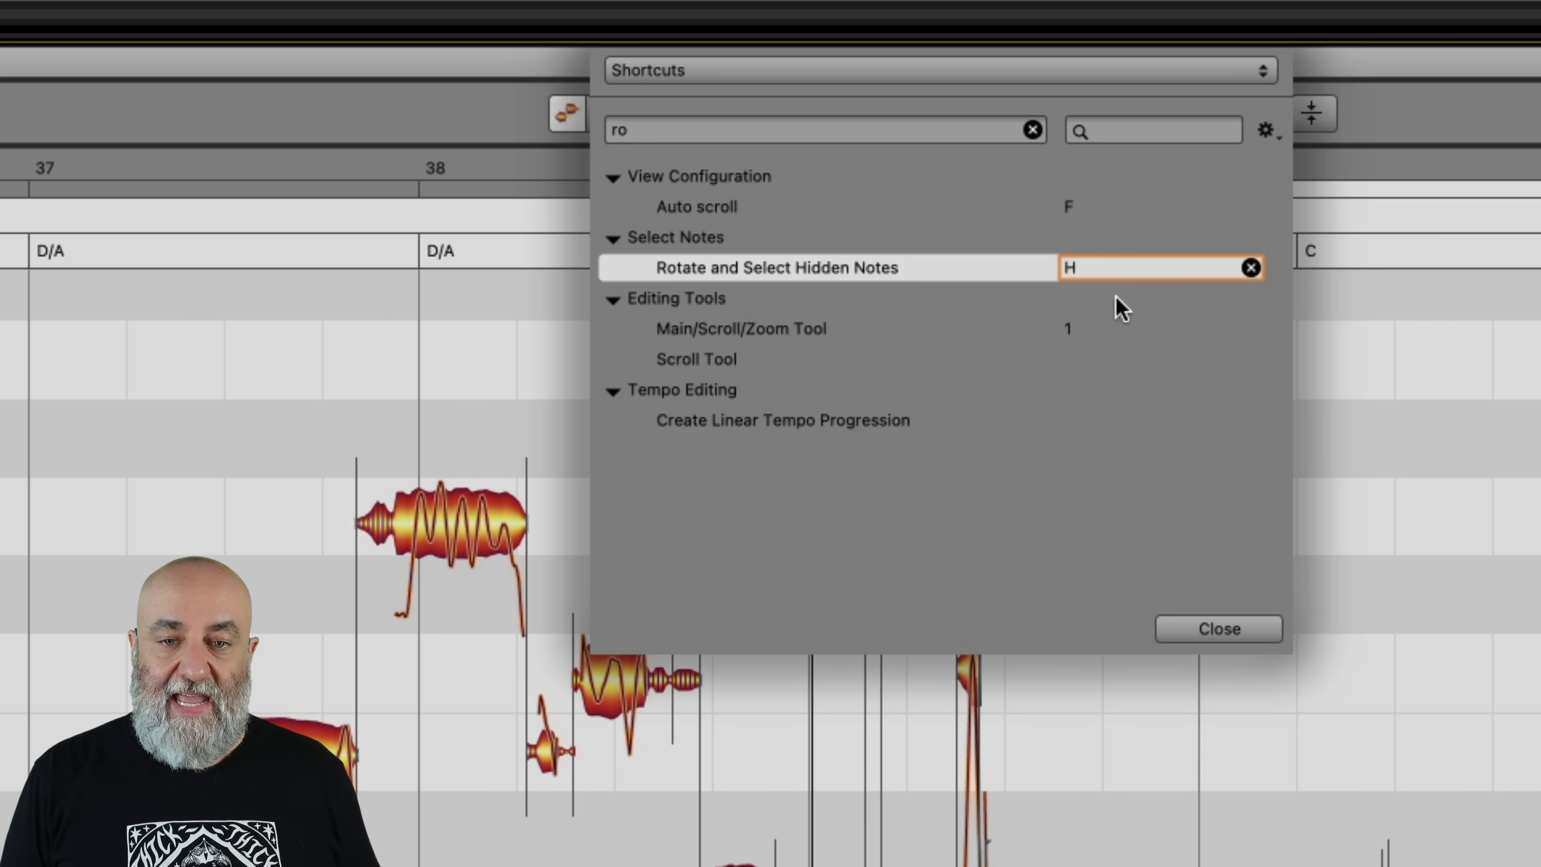
click(1143, 531)
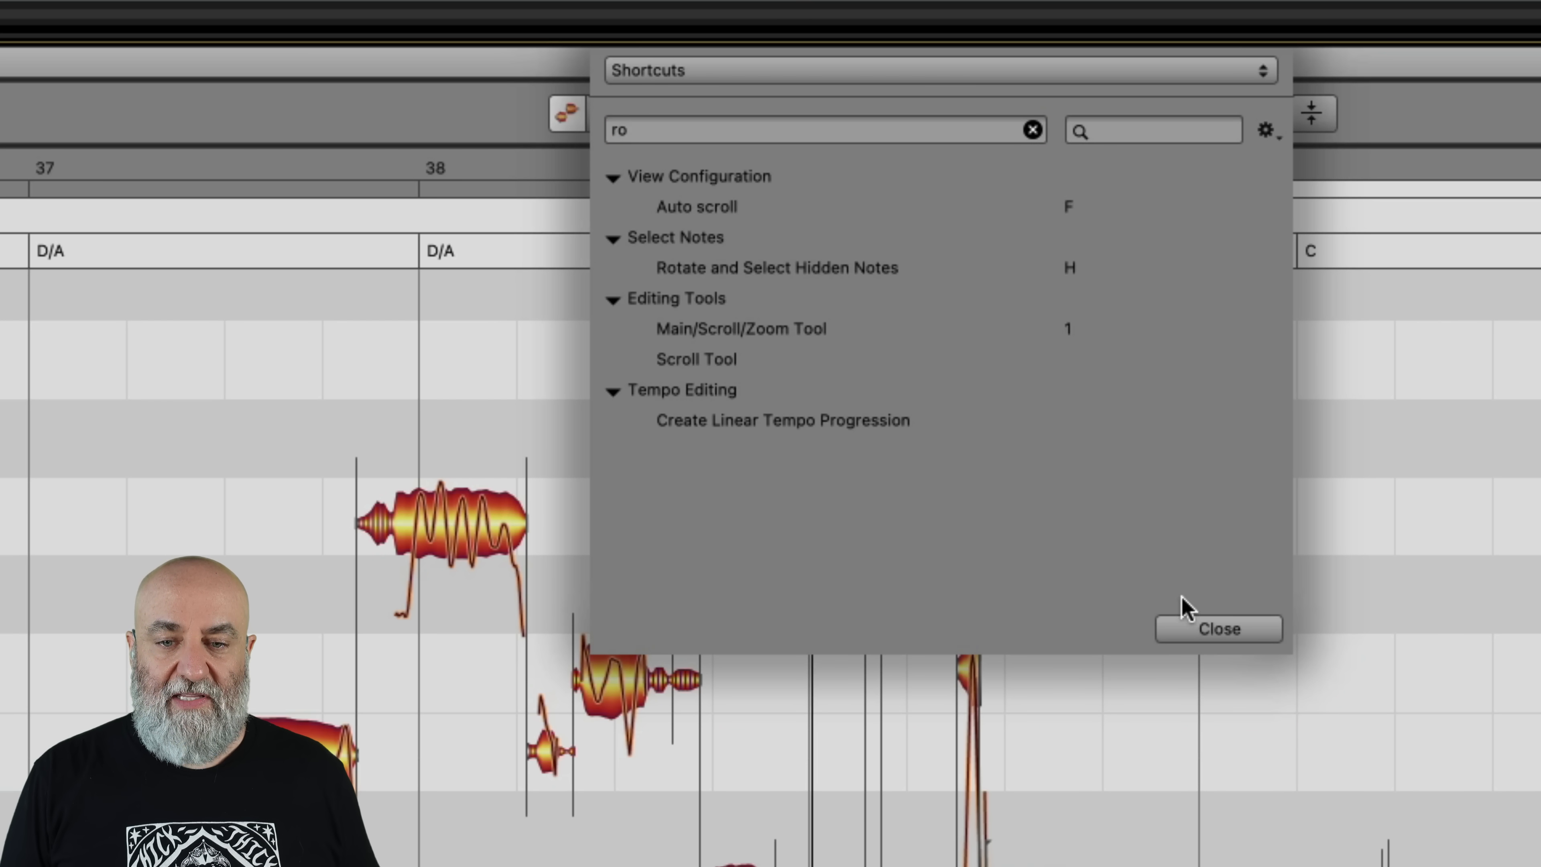
click(1204, 629)
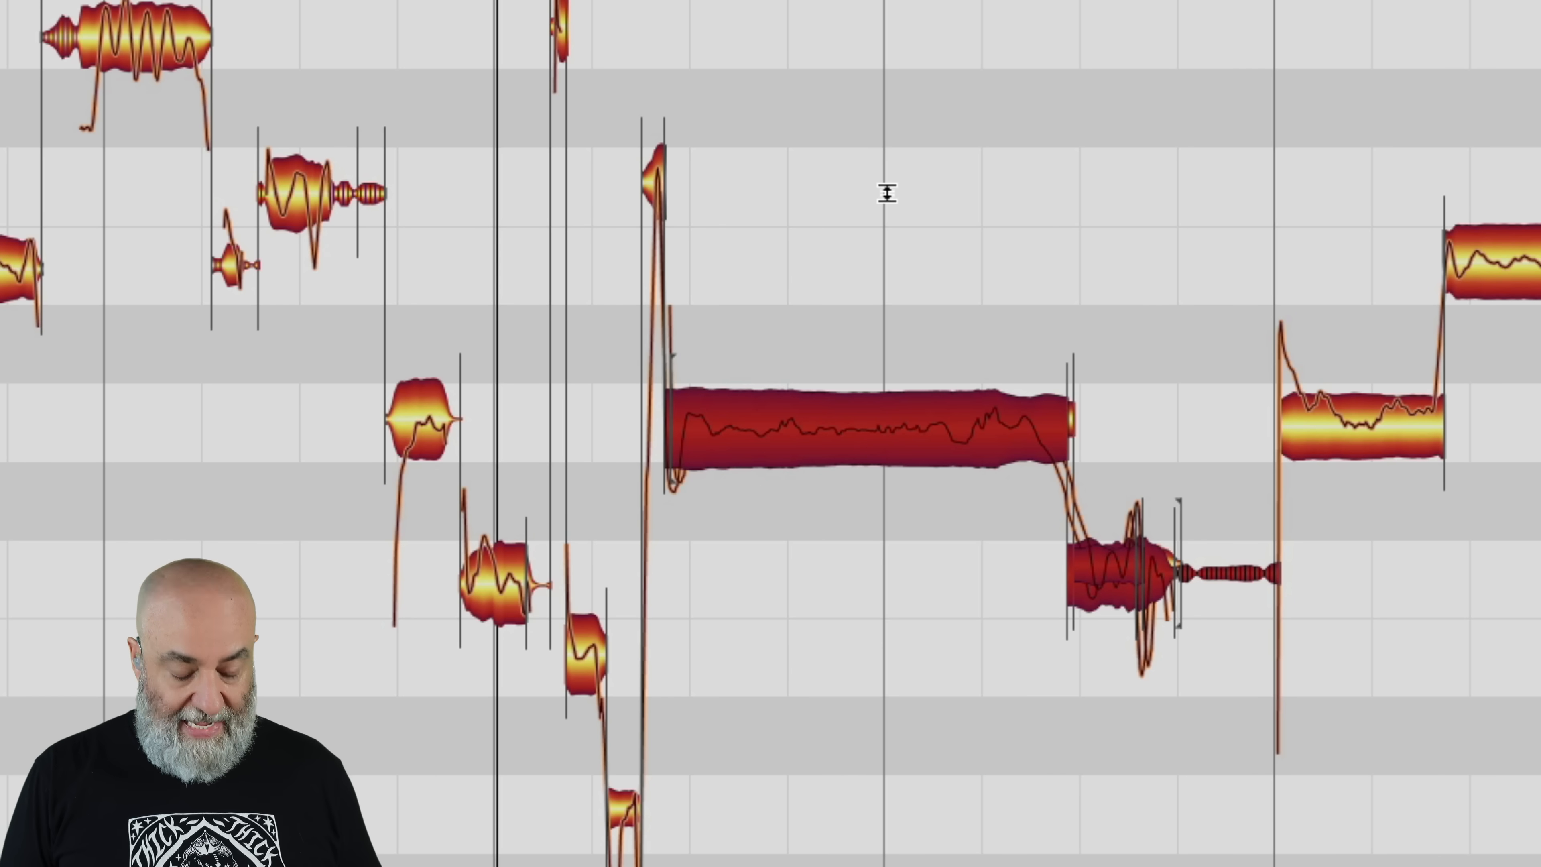
Rotate the selection twice between the overlapping original and duplicate notes around bars 39 to 41
key(h)
key(h)
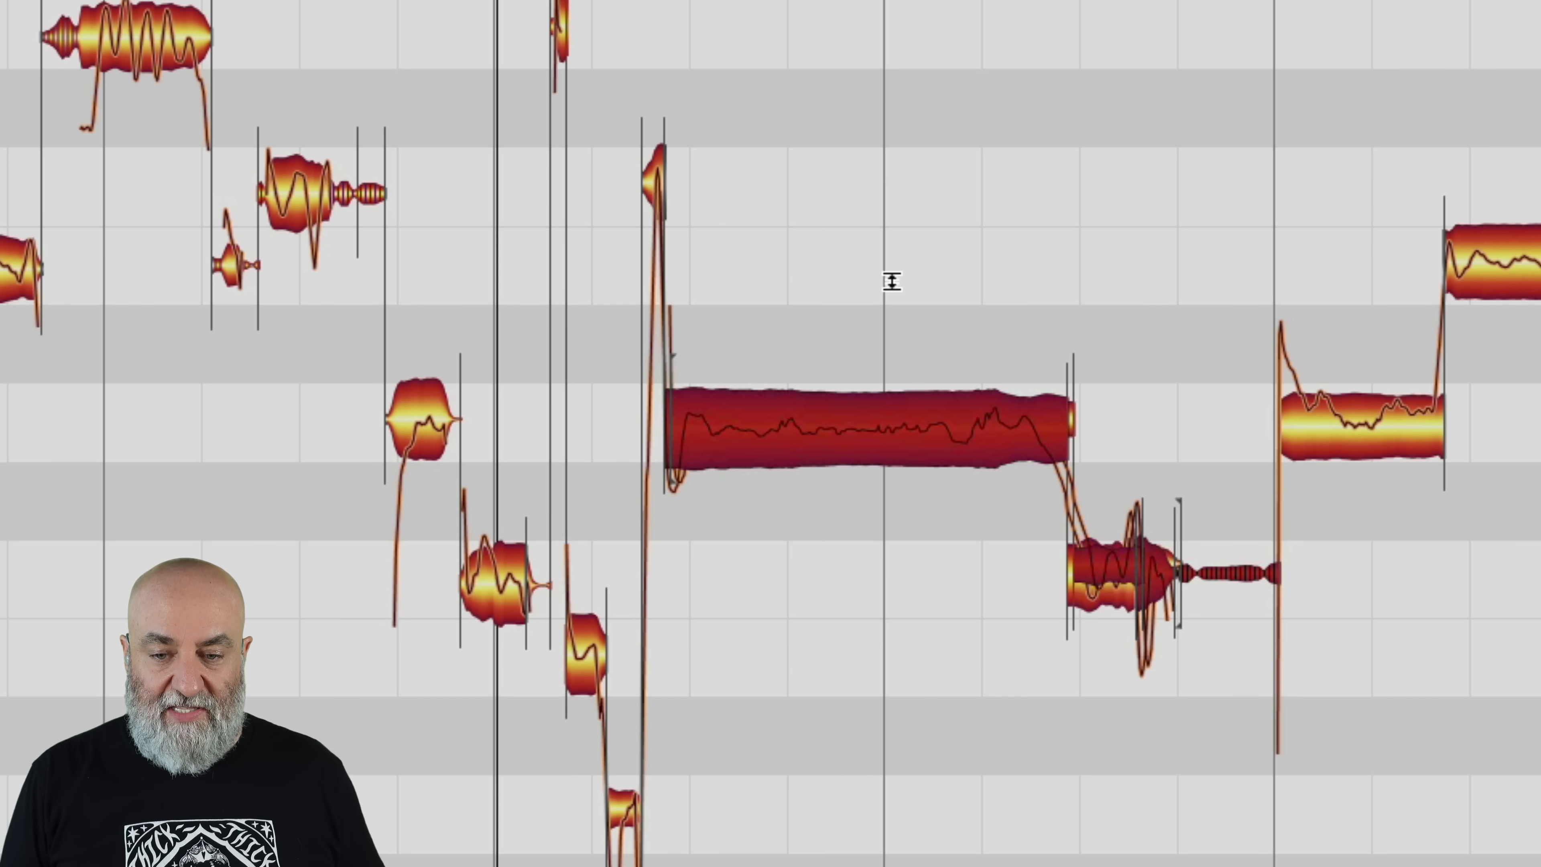
mouse_move(773, 404)
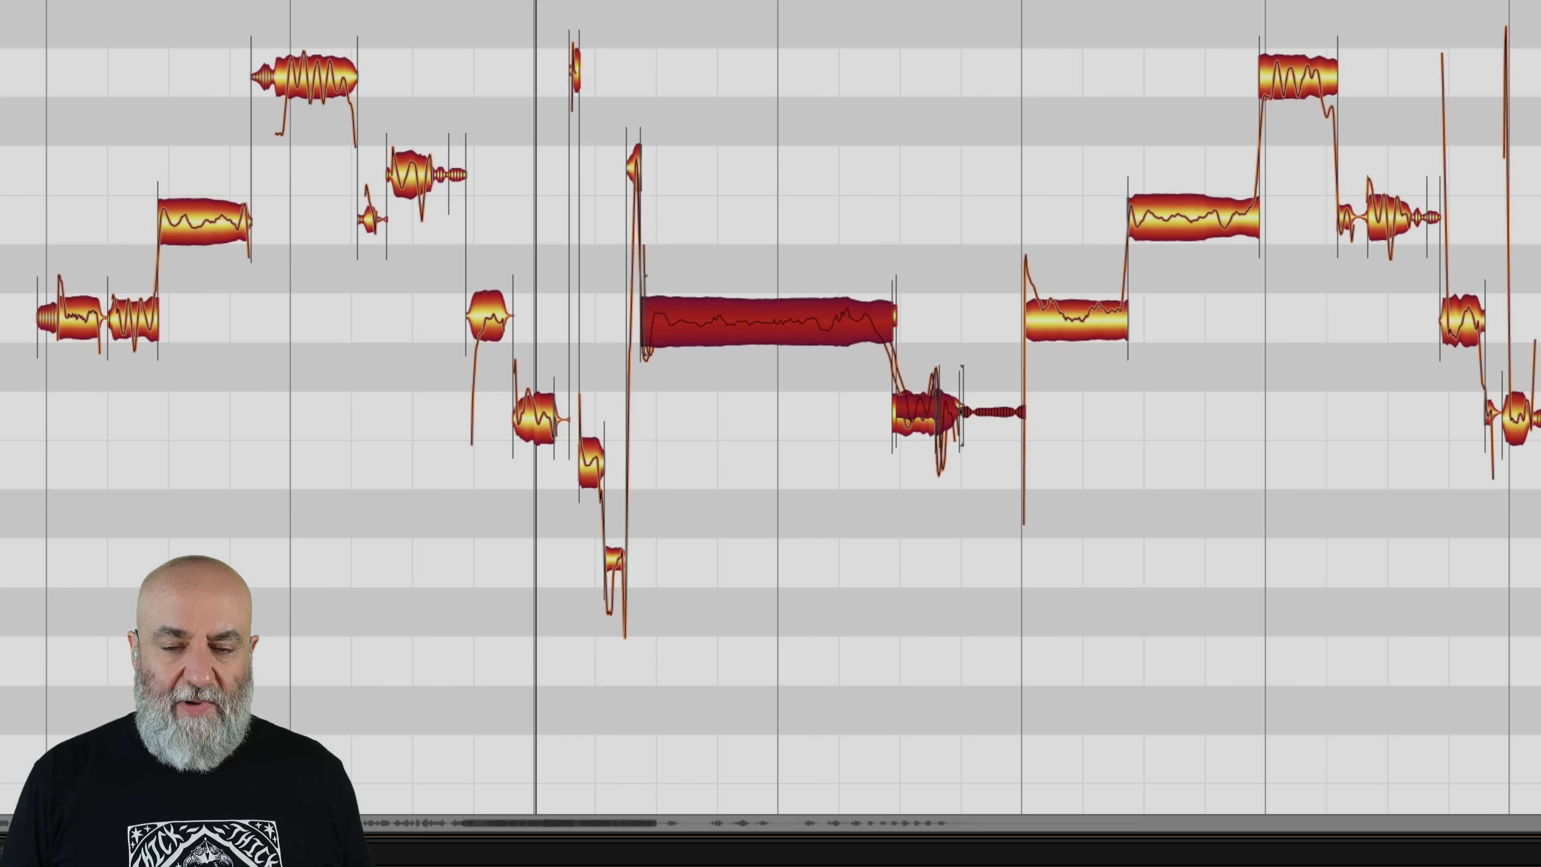
Play back the vocal phrase that follows, starting just before bar 41
scroll(770, 406, right, 9)
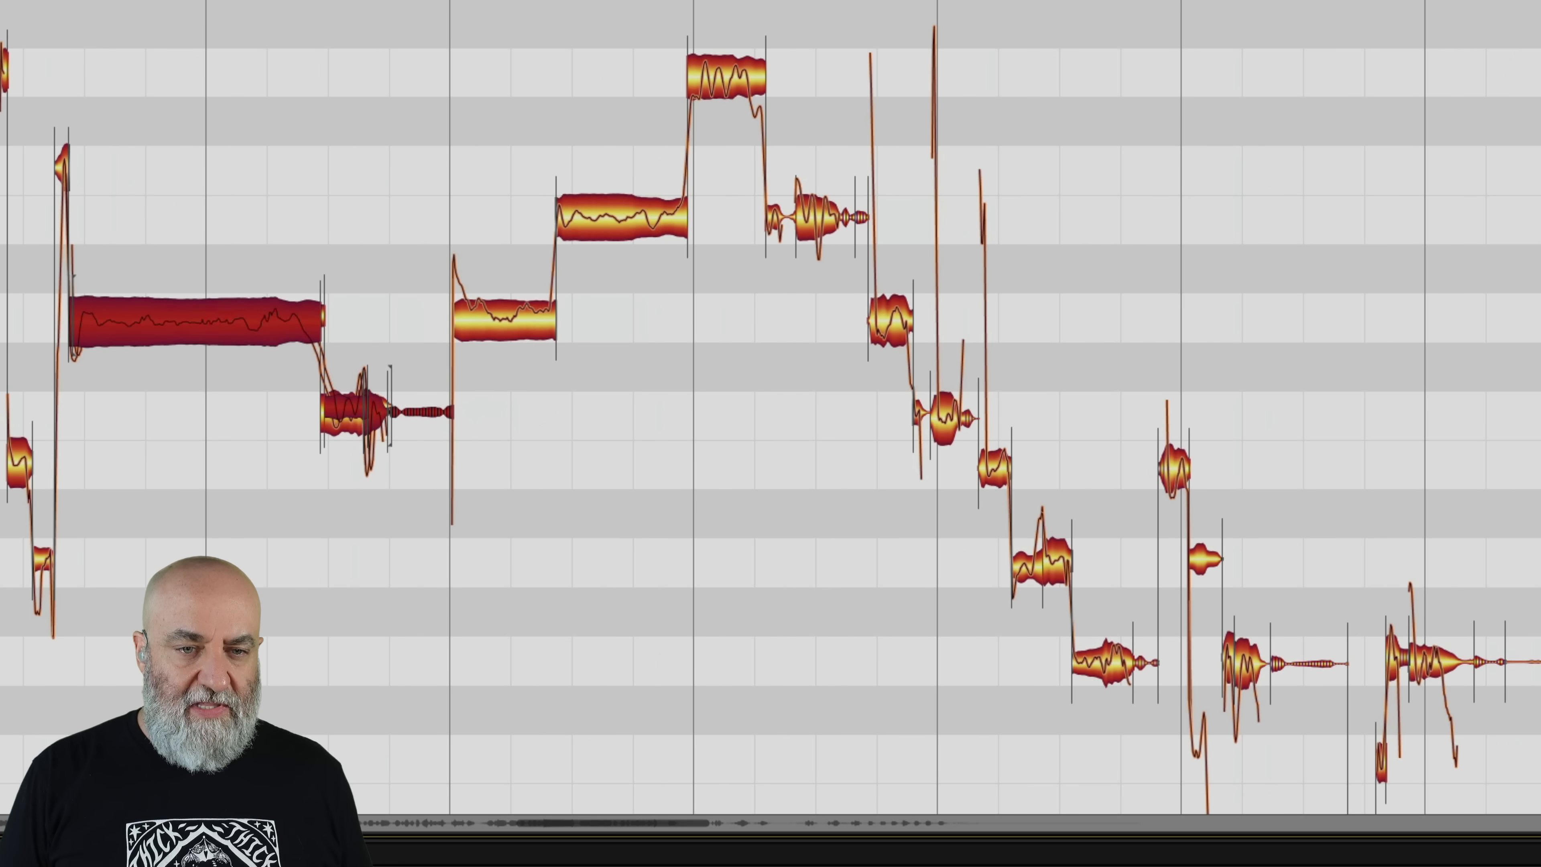
click(411, 2)
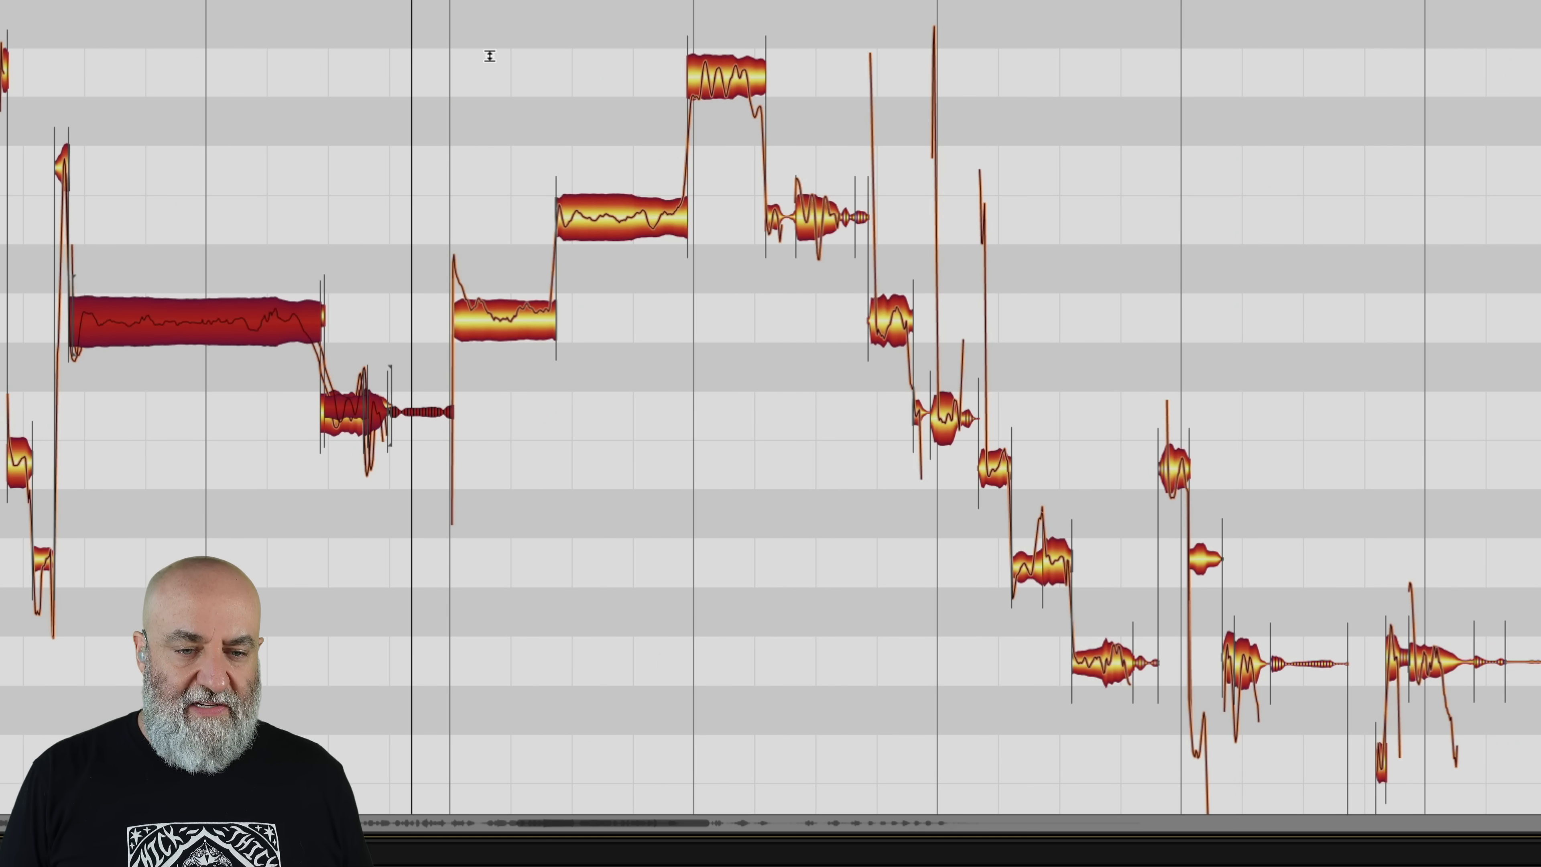
key(space)
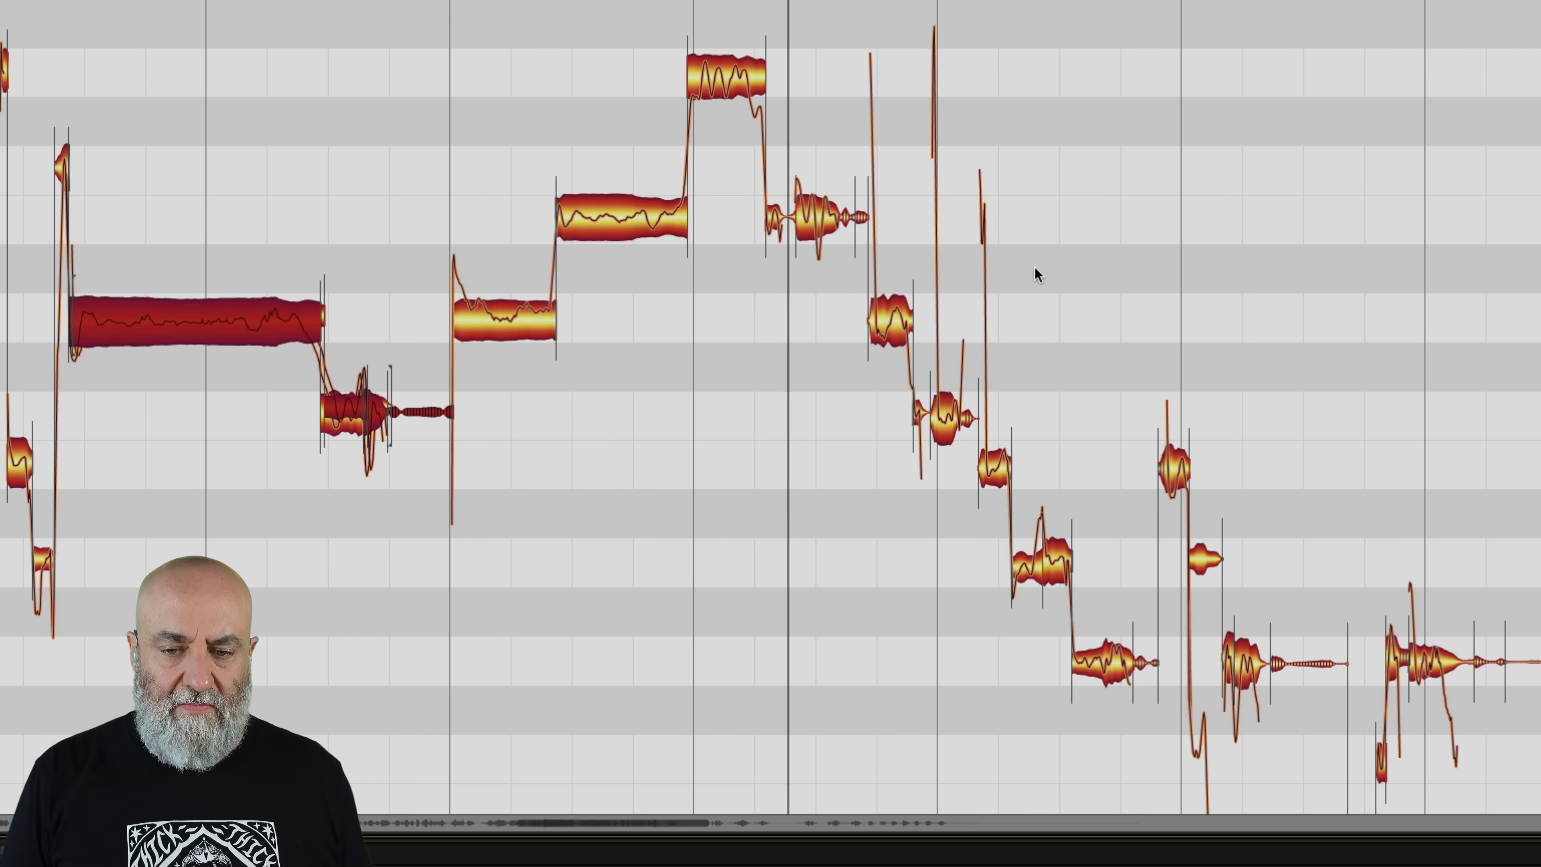
scroll(1034, 266, right, 2)
scroll(1003, 255, up, 3)
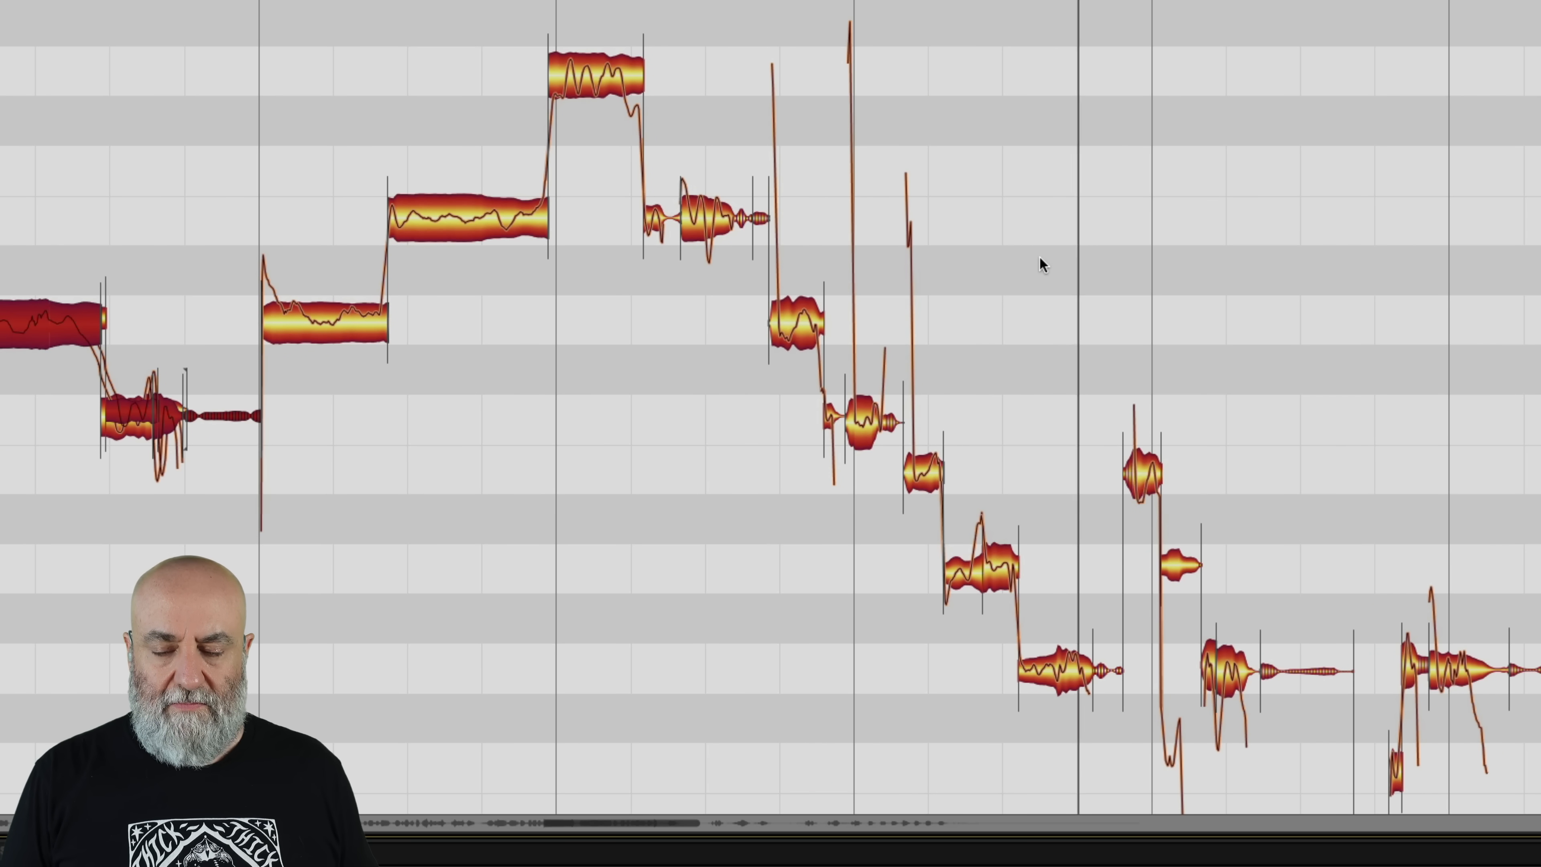
key(space)
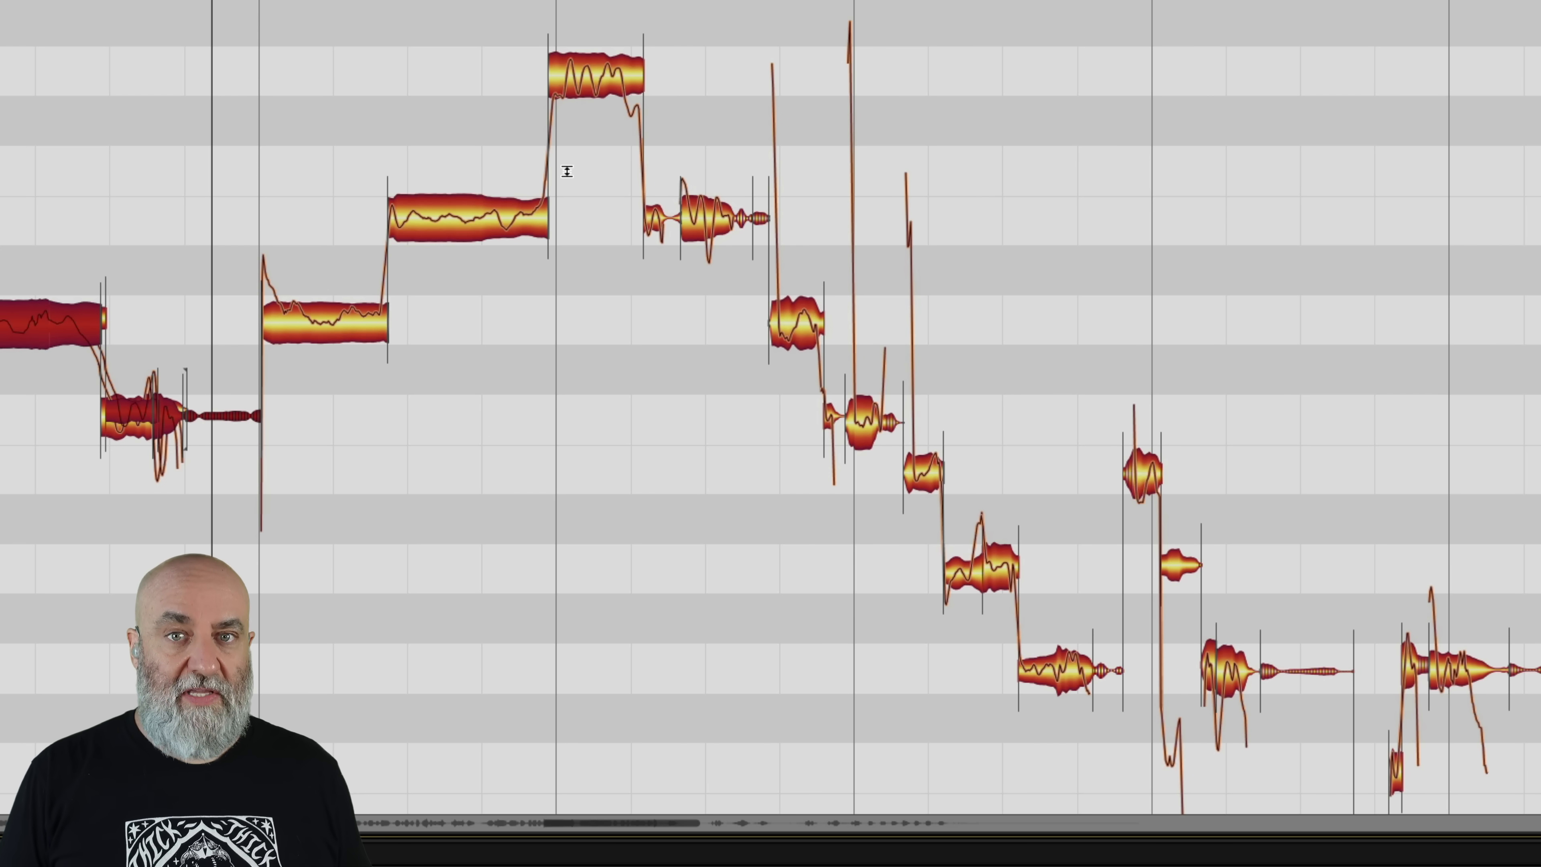
scroll(591, 217, up, 3)
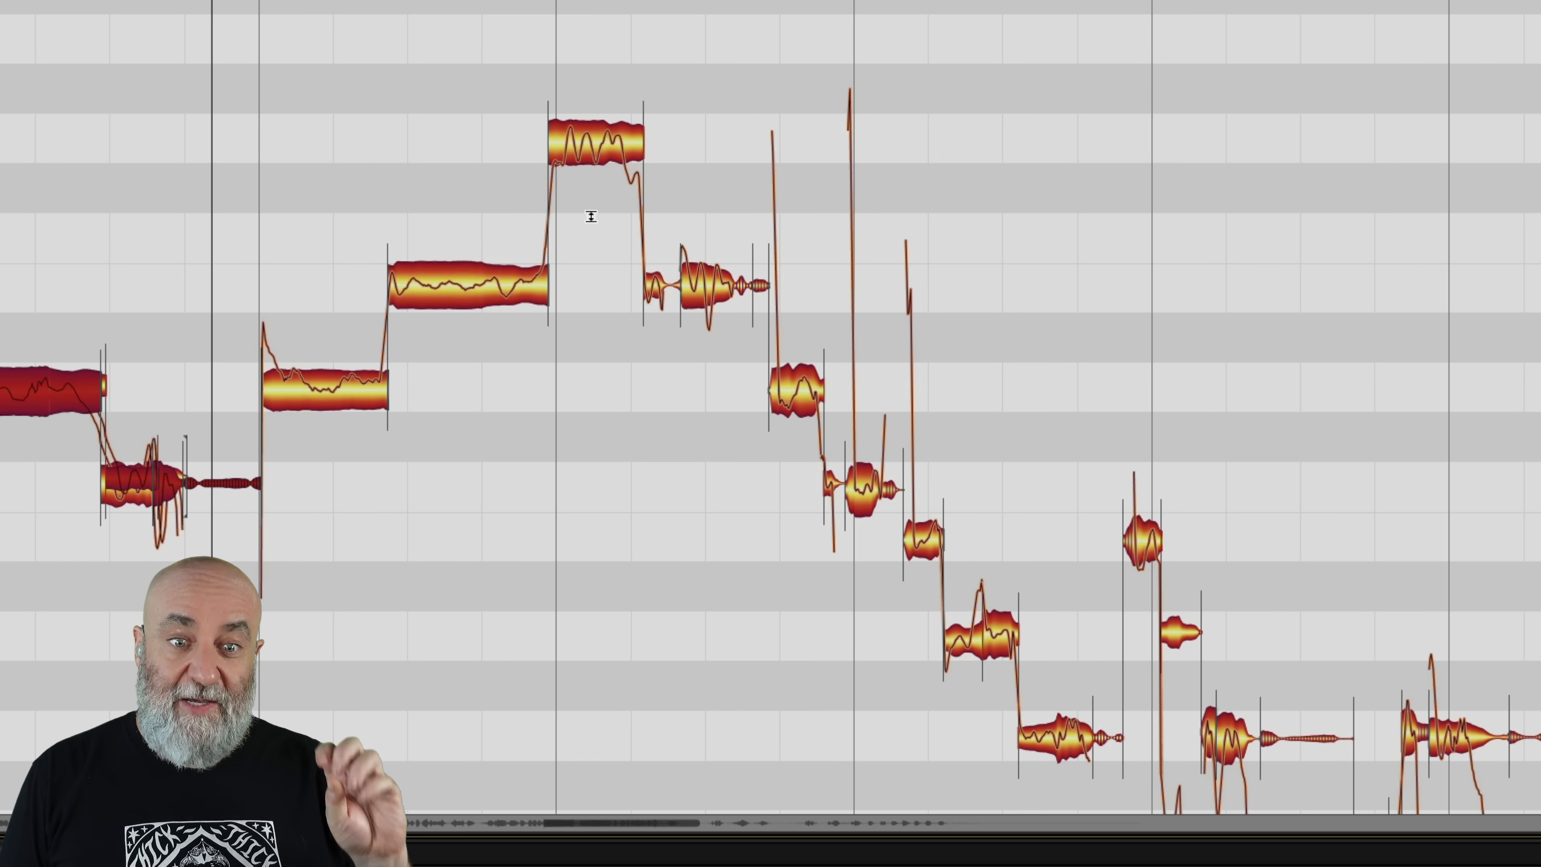
Select the vocal phrase between bar 41 and just before bar 43 and duplicate its notes in place
drag(346, 453, 712, 106)
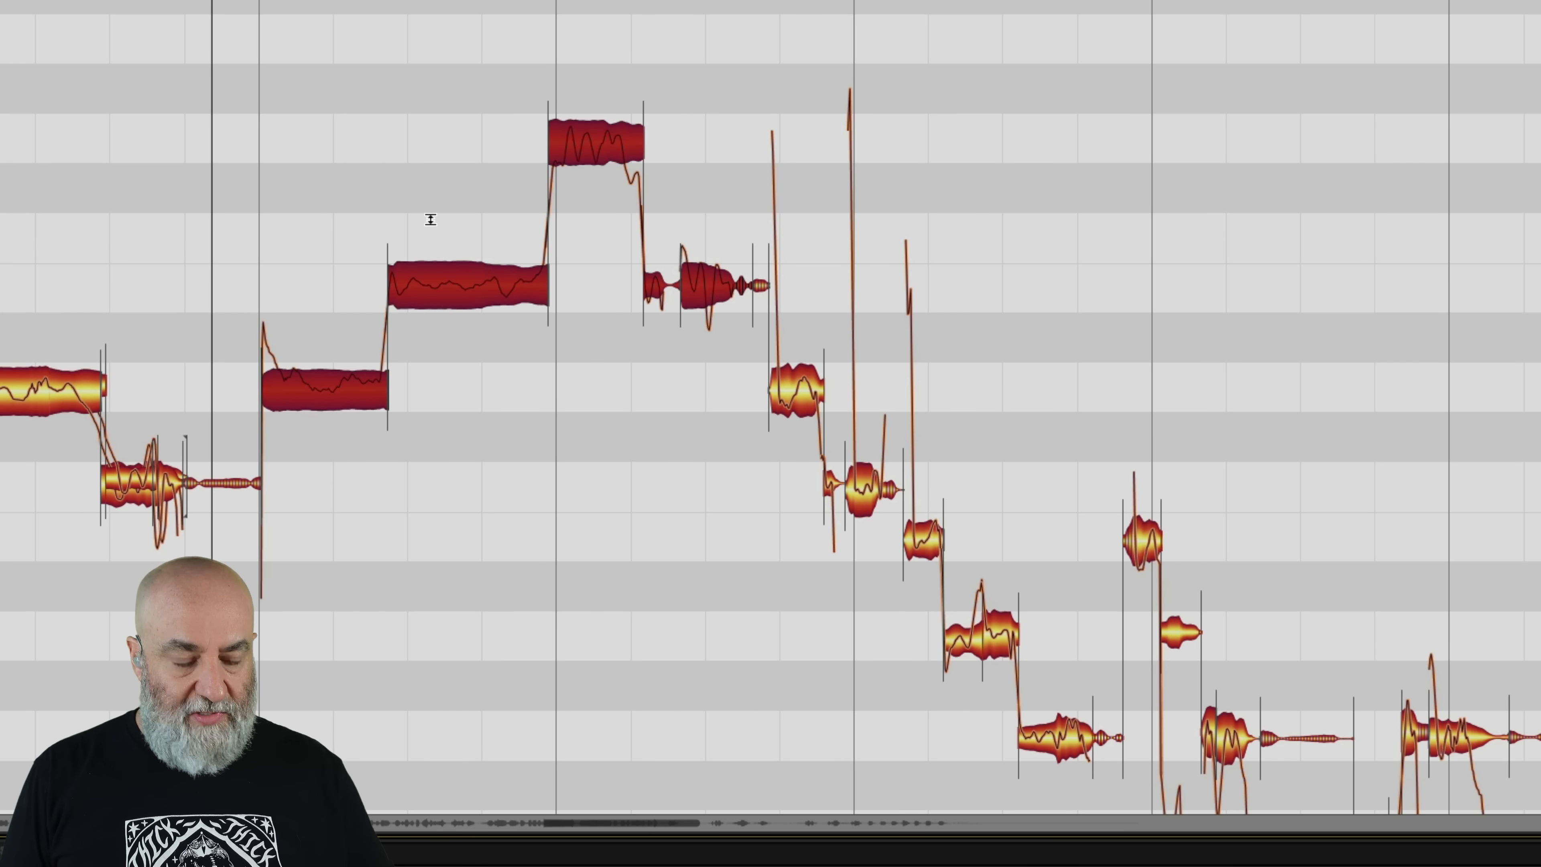
key(.)
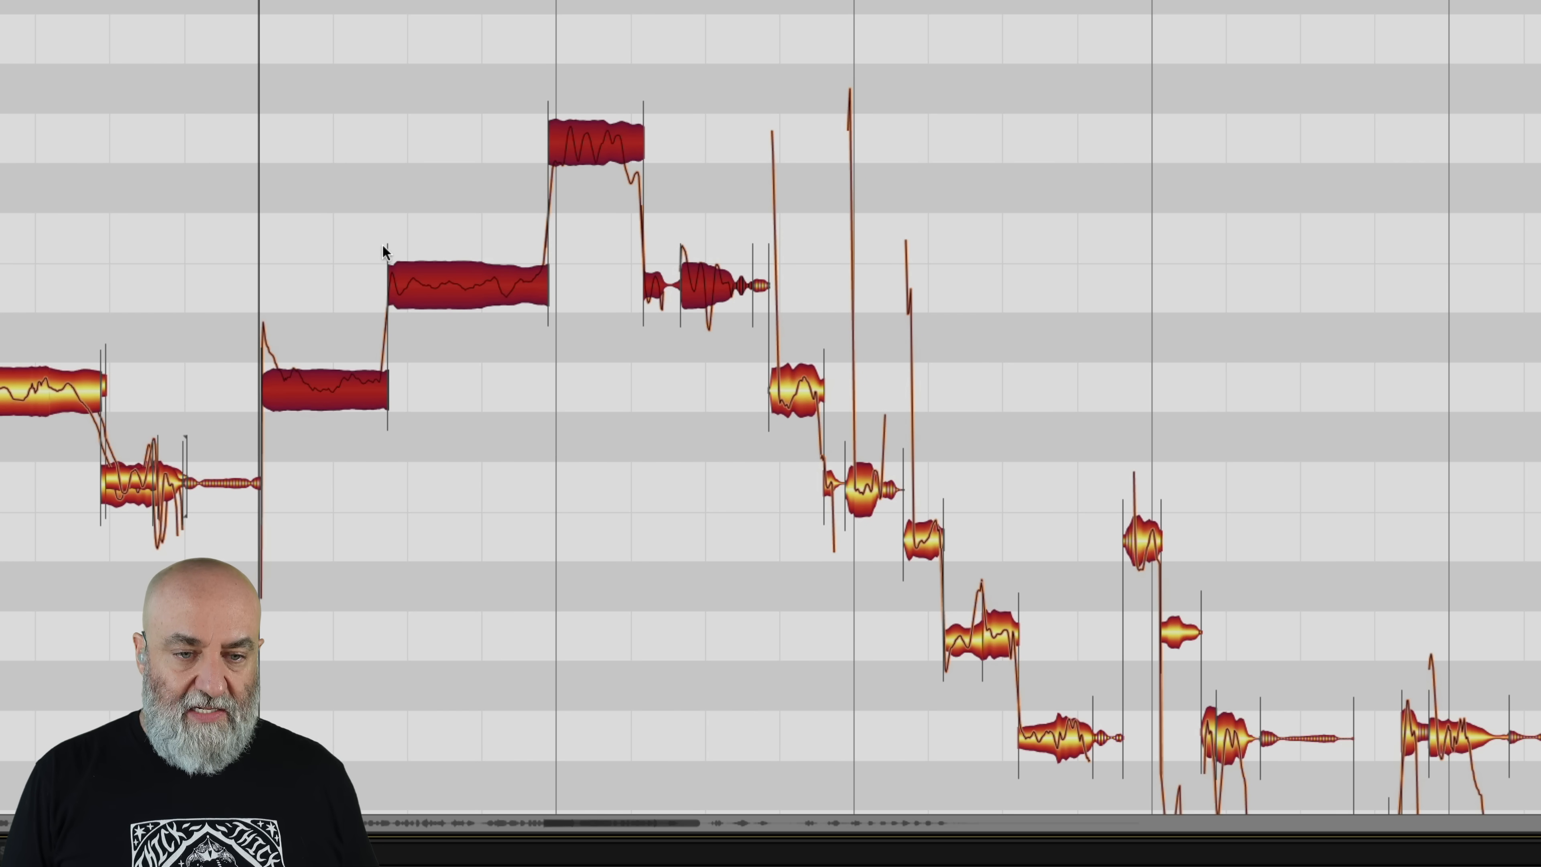
click(251, 70)
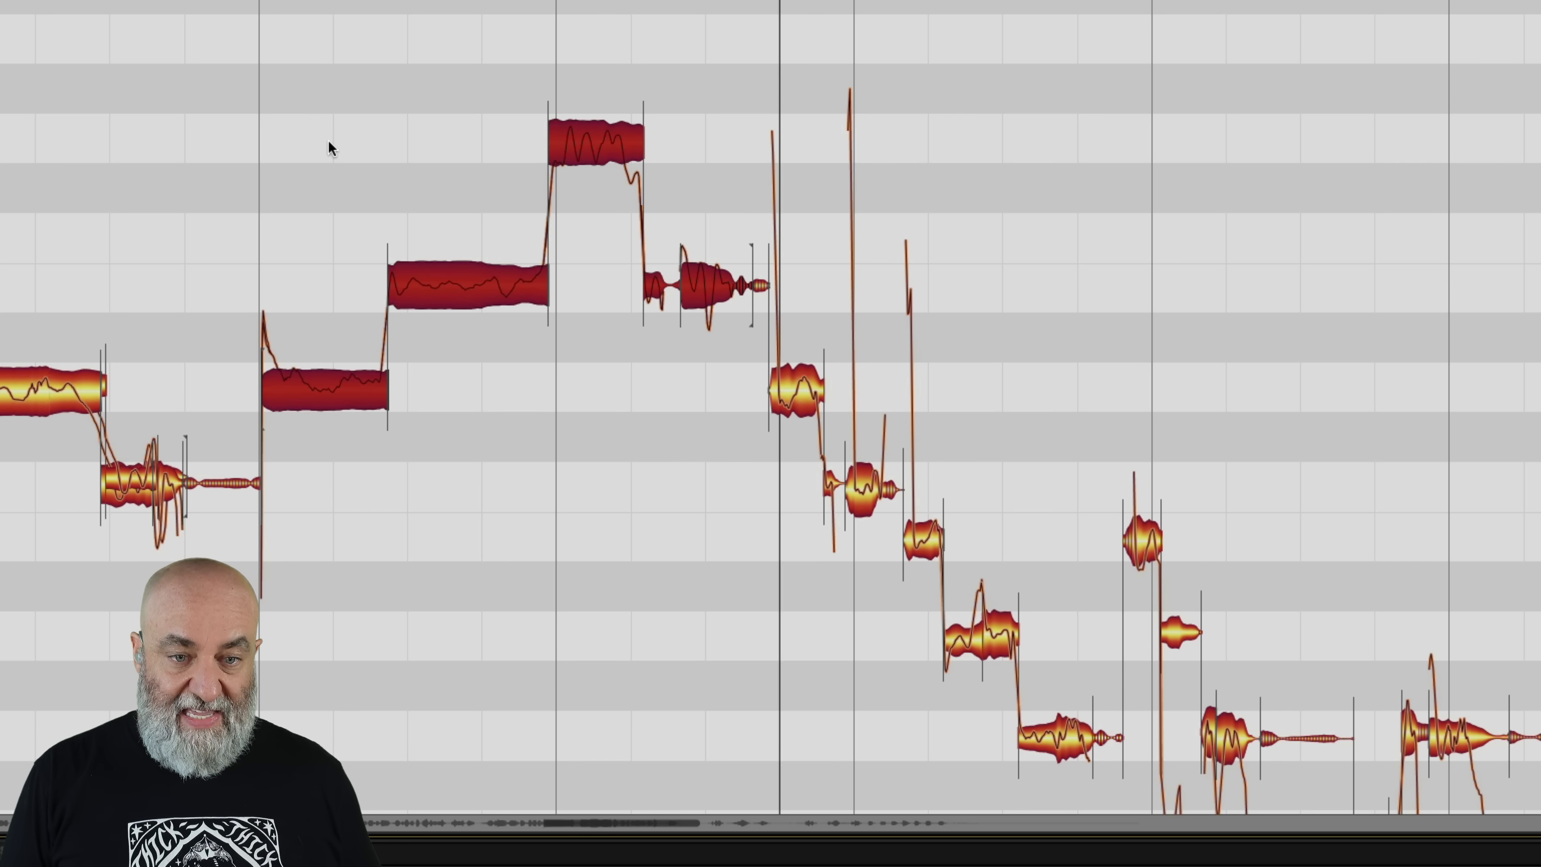
Raise the duplicated phrase by a fourth with the Pitch tool, so its first note starts on D5
right_click(329, 152)
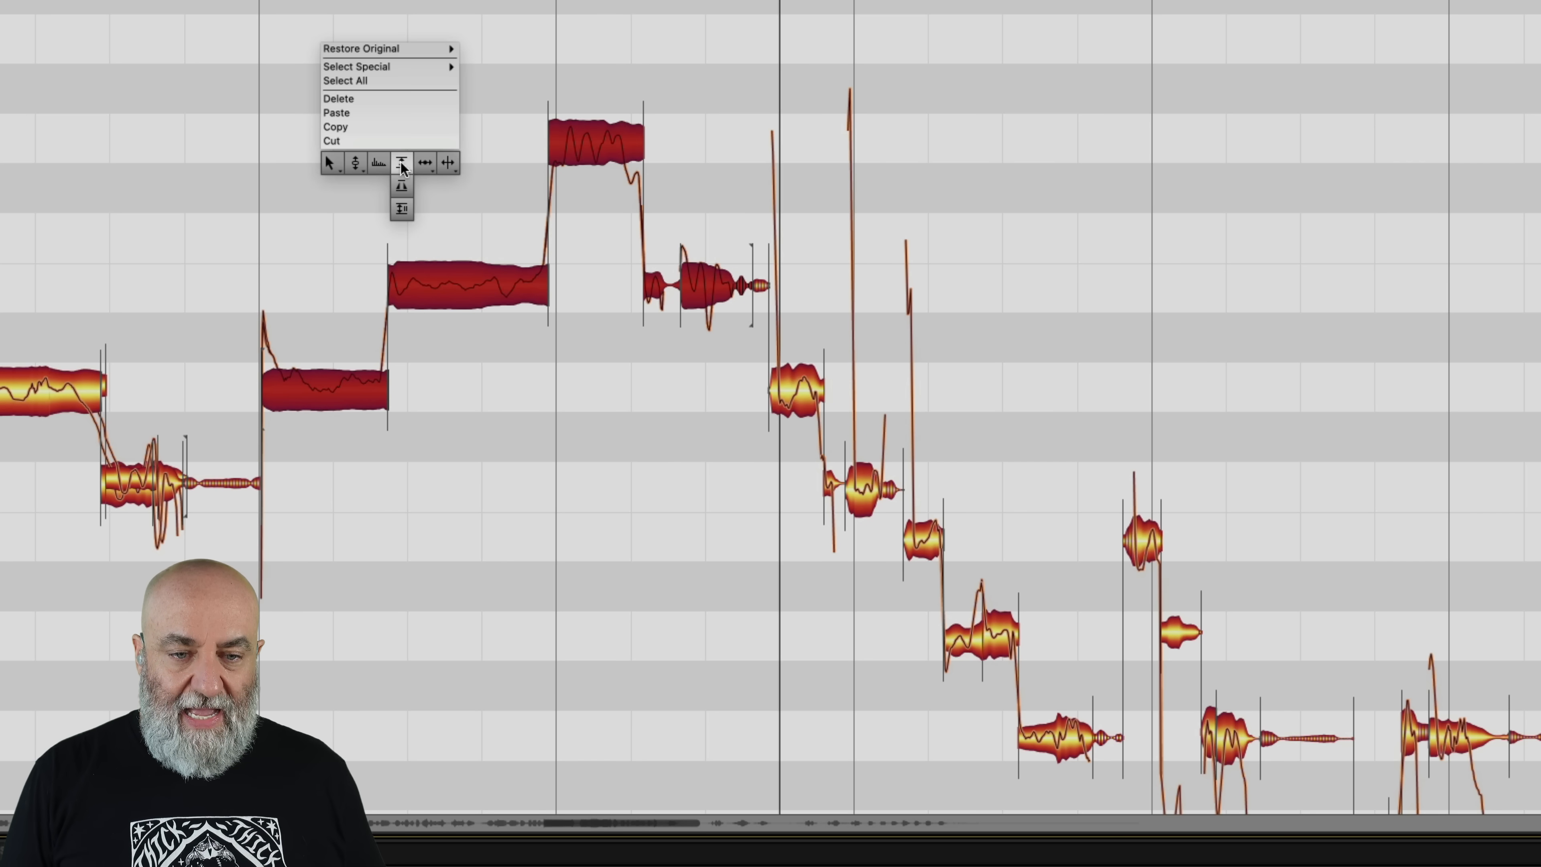
click(356, 163)
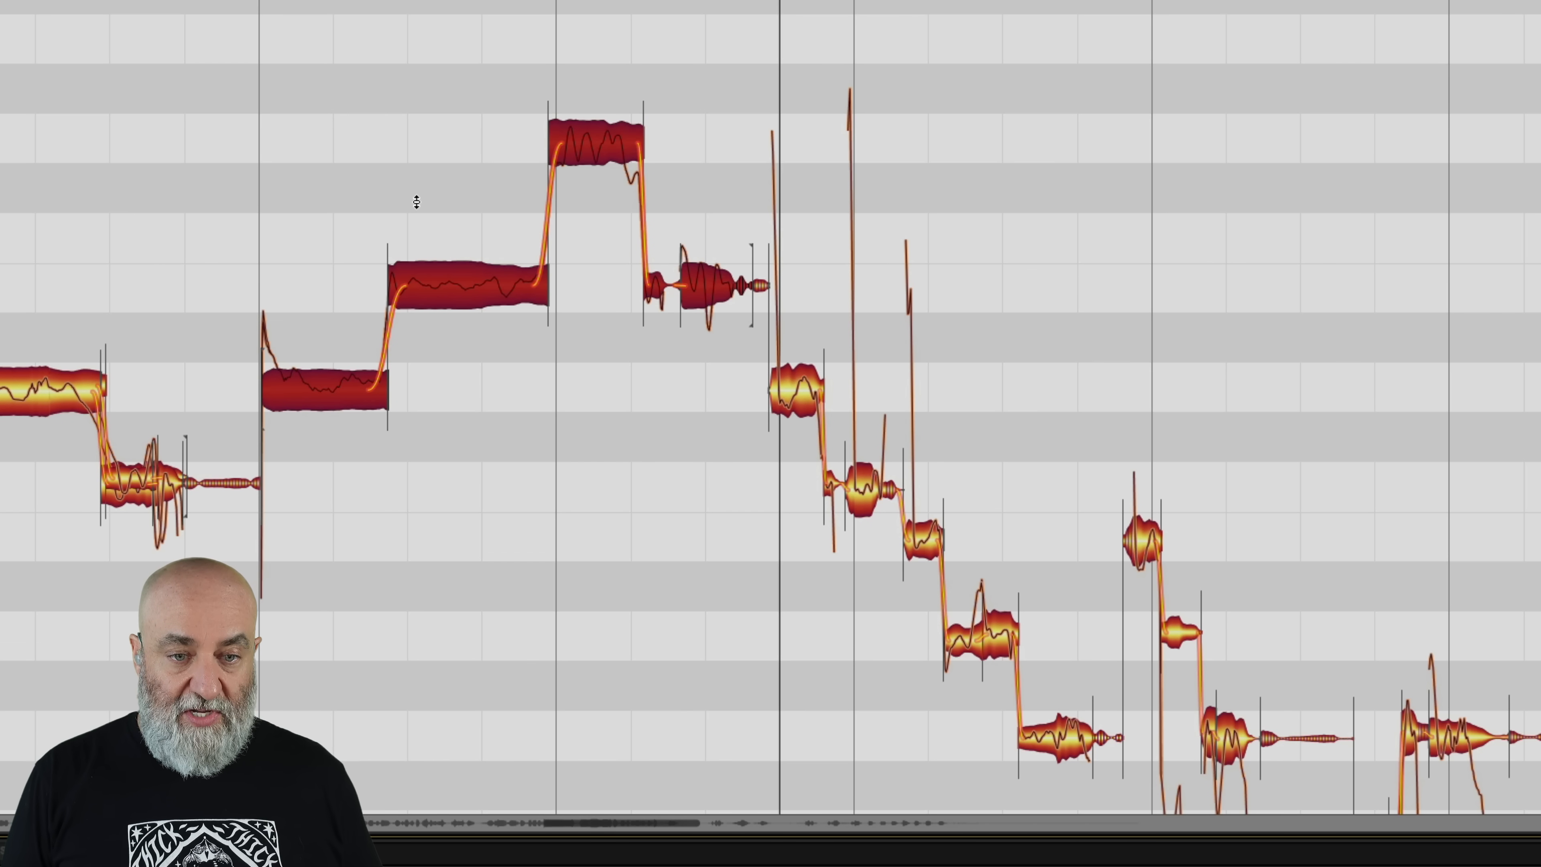
key(F2)
key(F6)
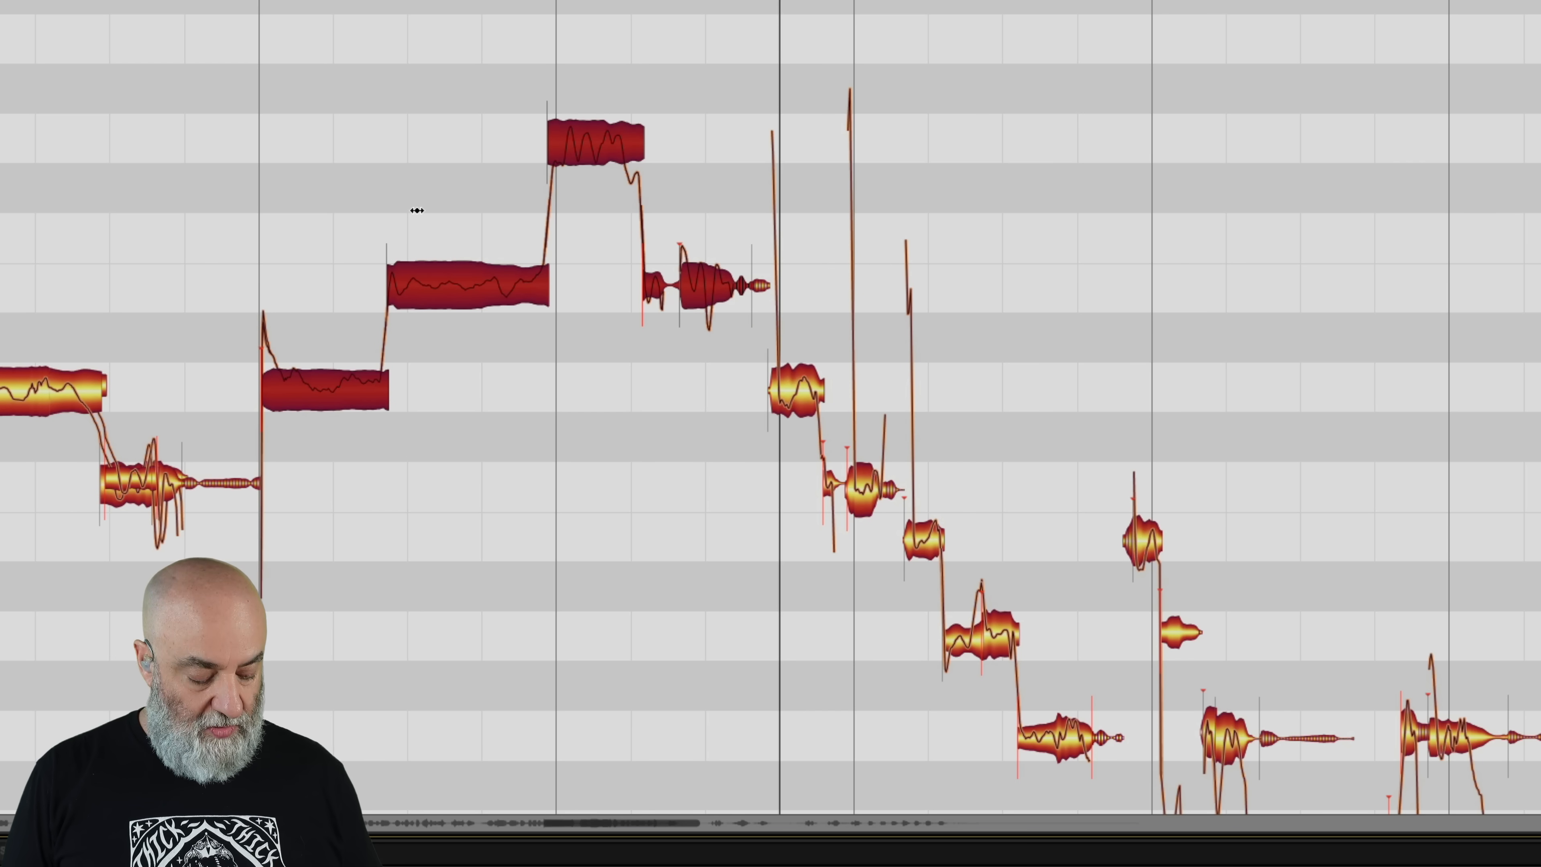
key(F1)
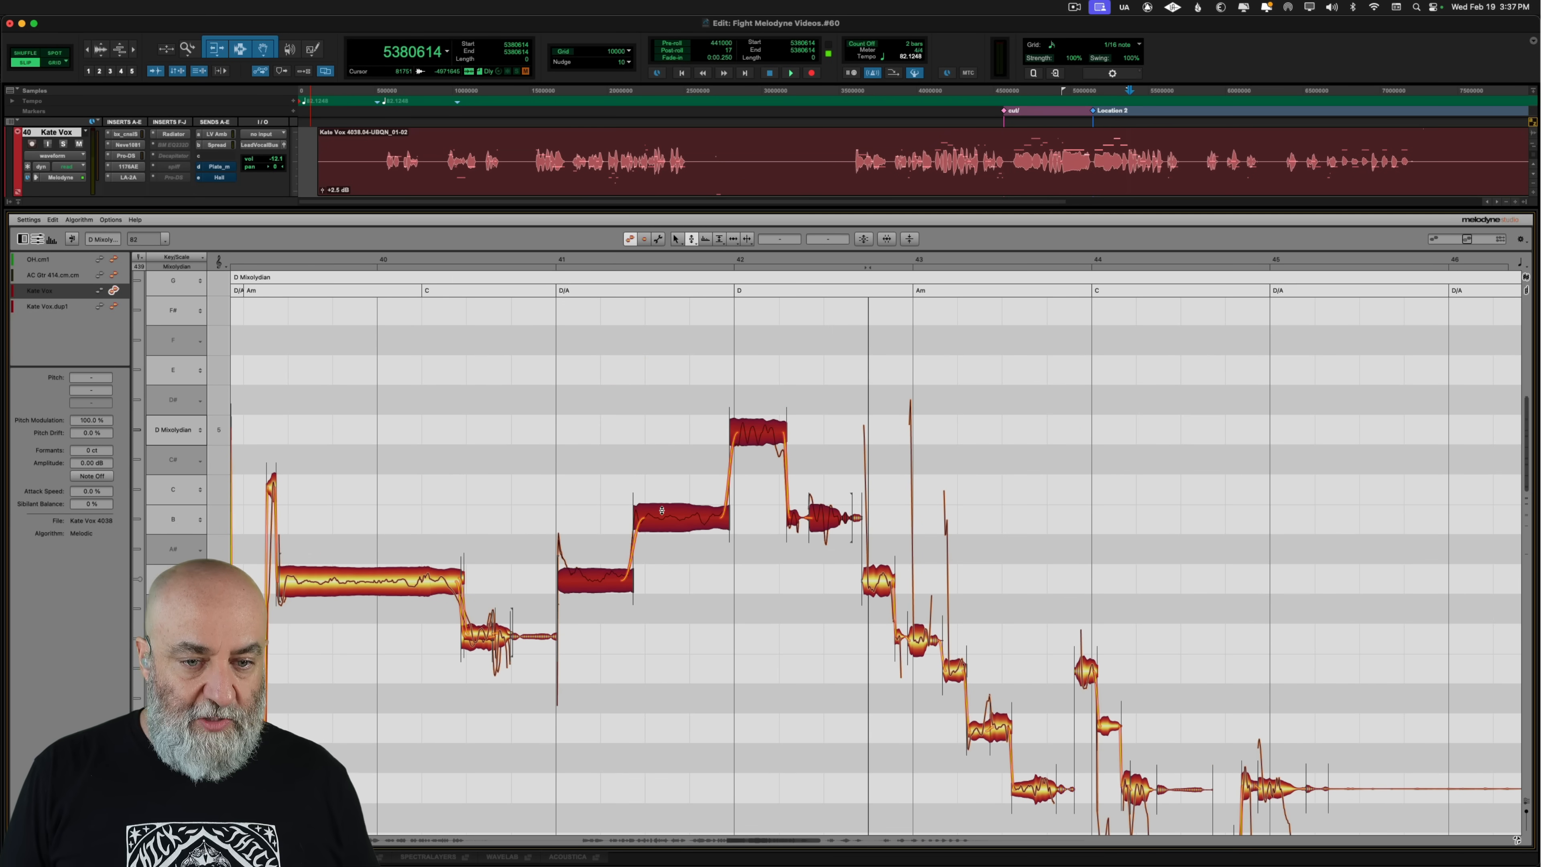
drag(661, 511, 684, 365)
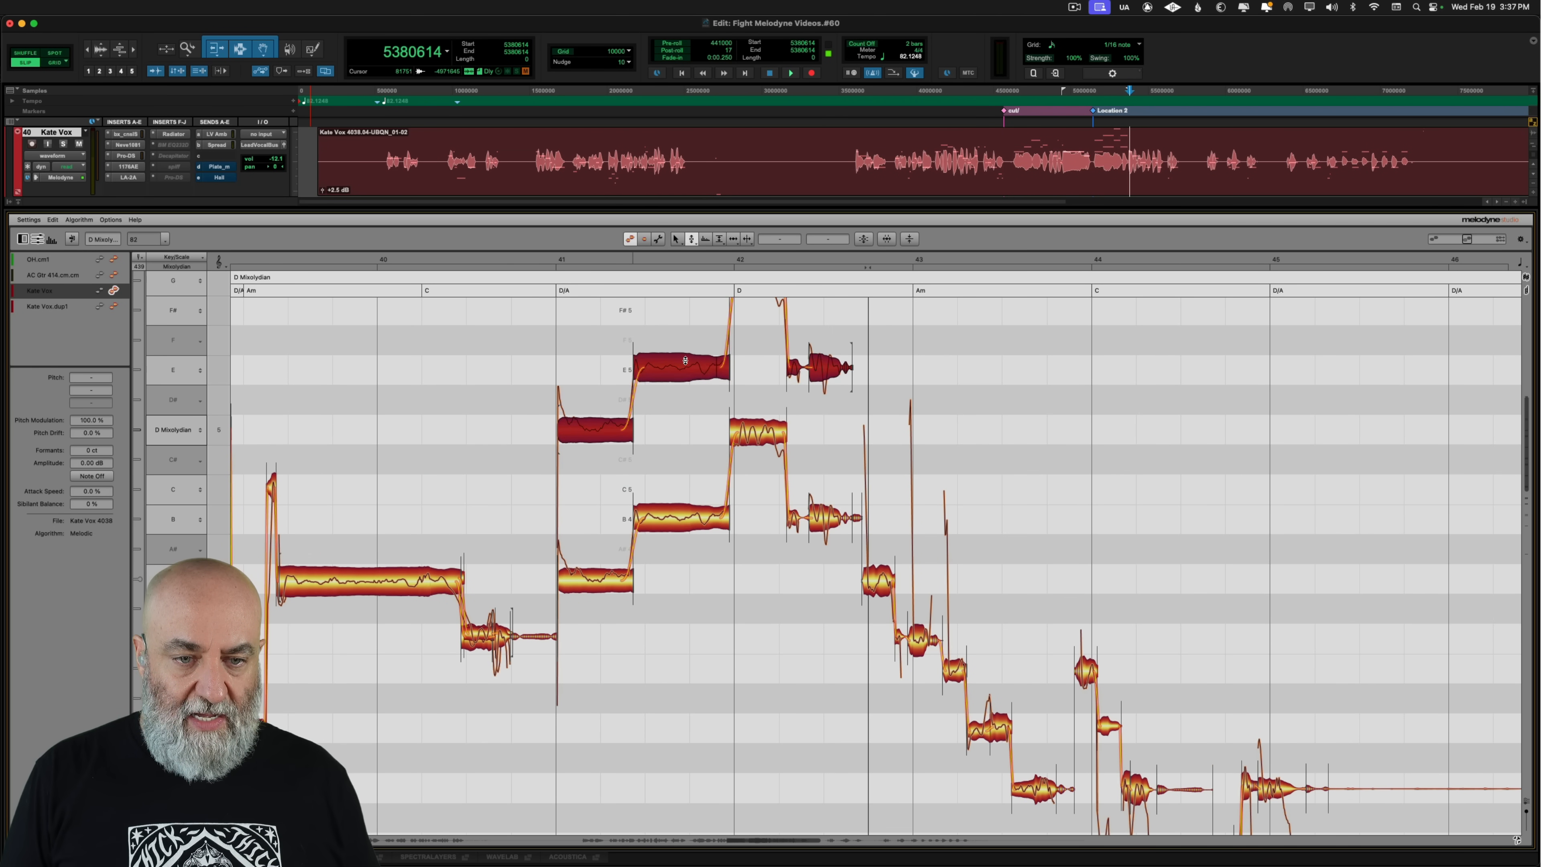
Play back the lead phrase together with its raised harmony copy, starting before bar 41
scroll(694, 428, up, 2)
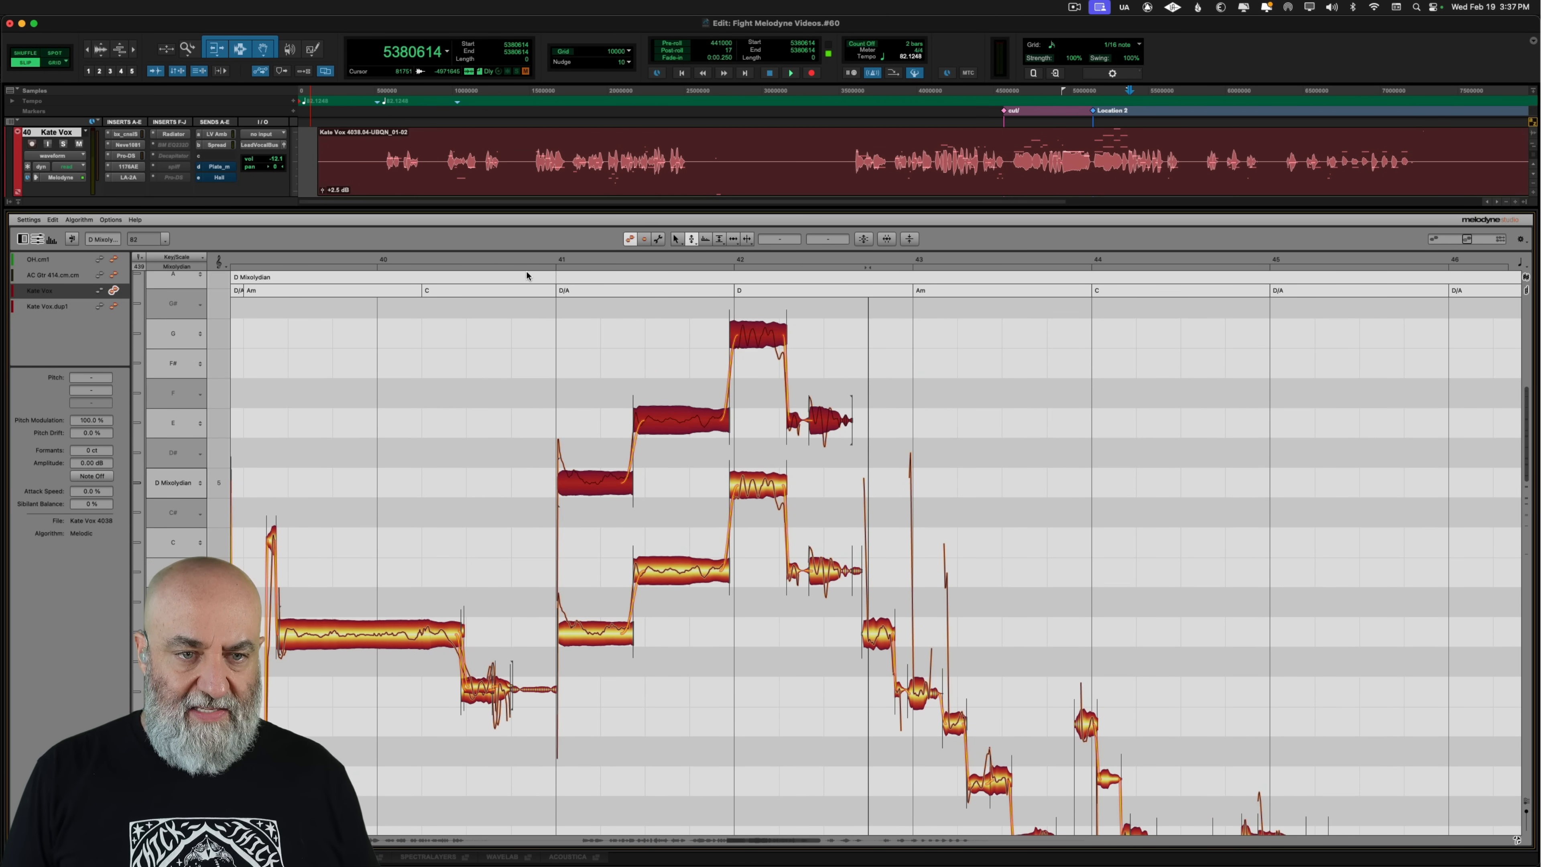
double_click(525, 262)
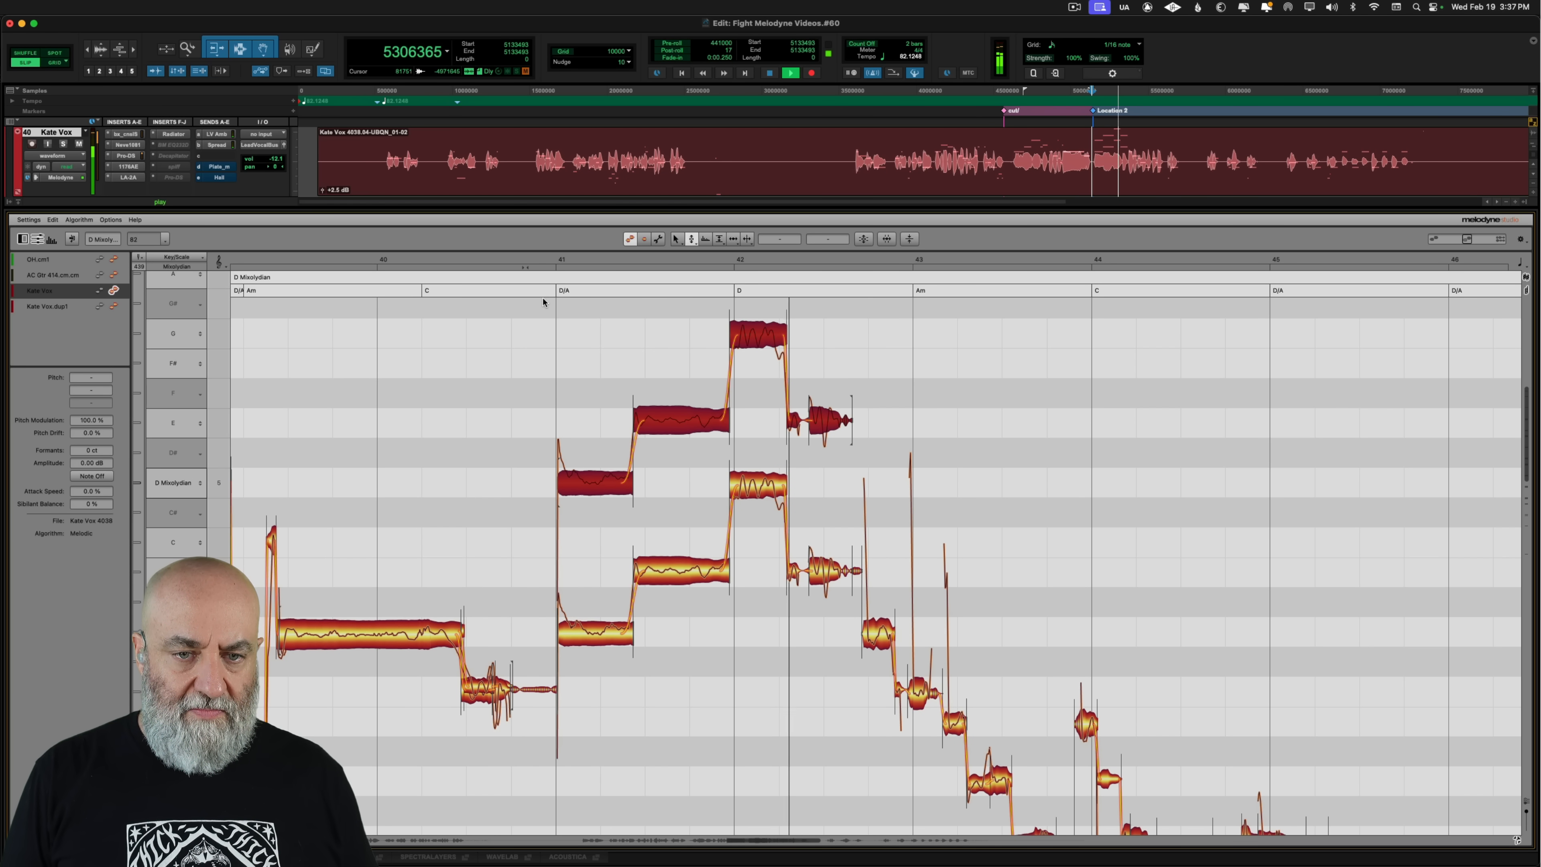
key(space)
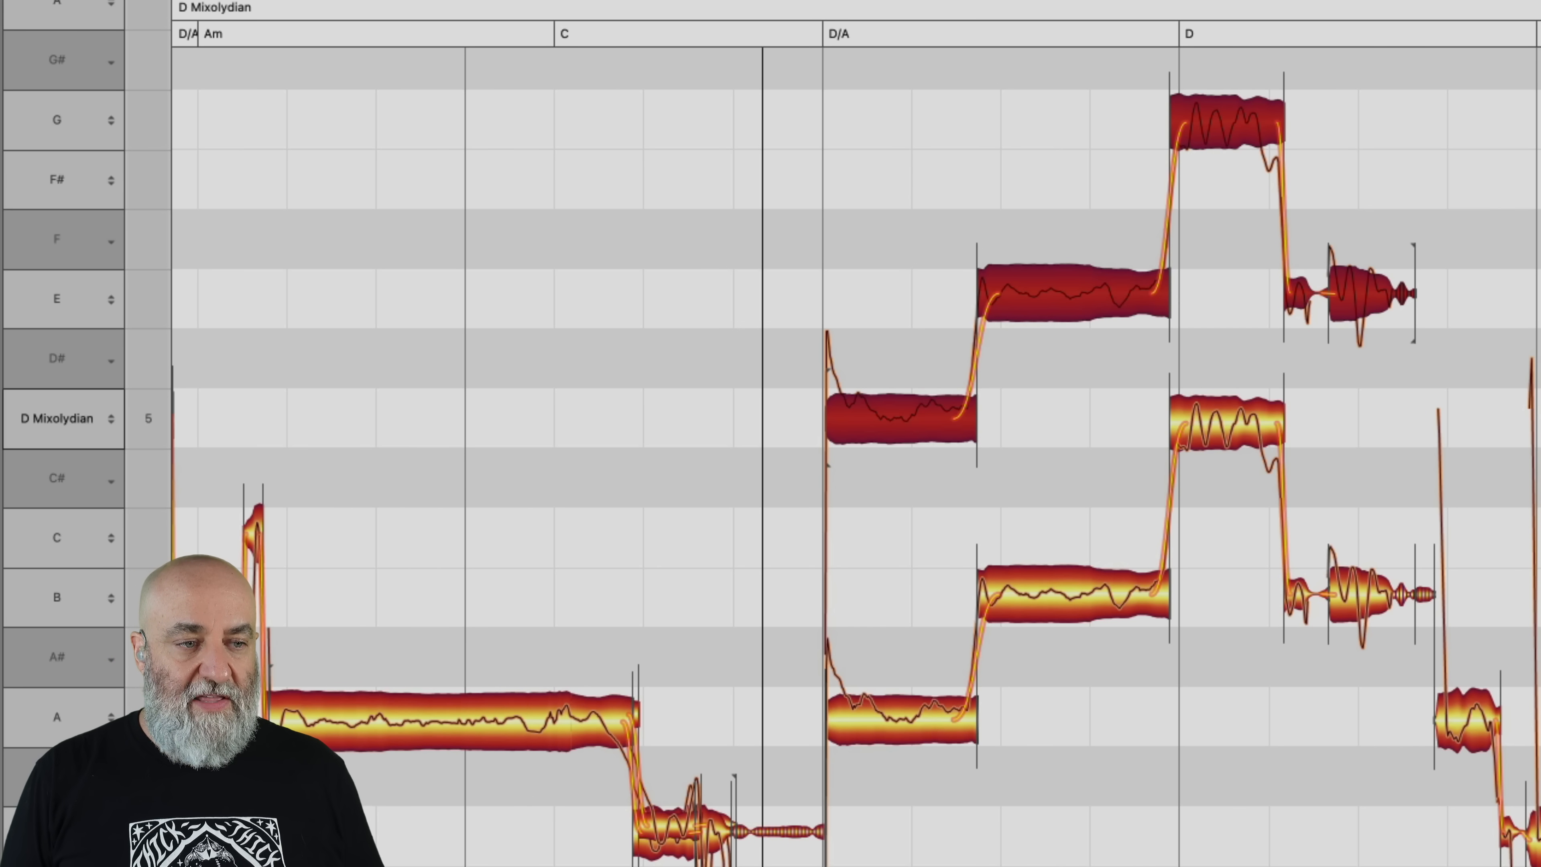
Show the acoustic guitar track's notes as a reference and lower the harmony's highest note to F#5
click(3, 12)
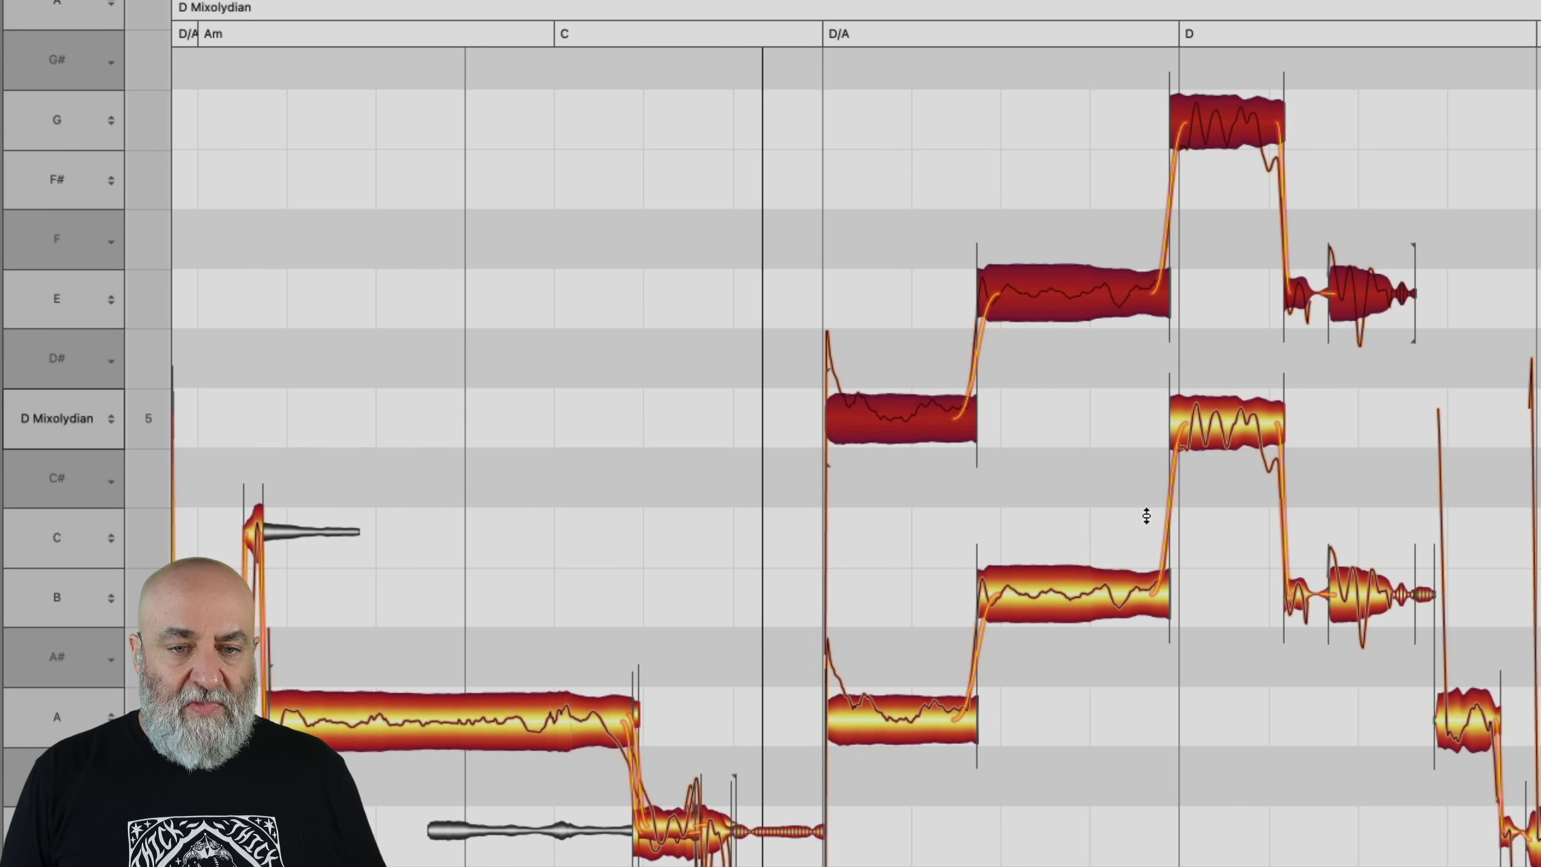
scroll(1146, 515, down, 5)
scroll(1207, 725, down, 7)
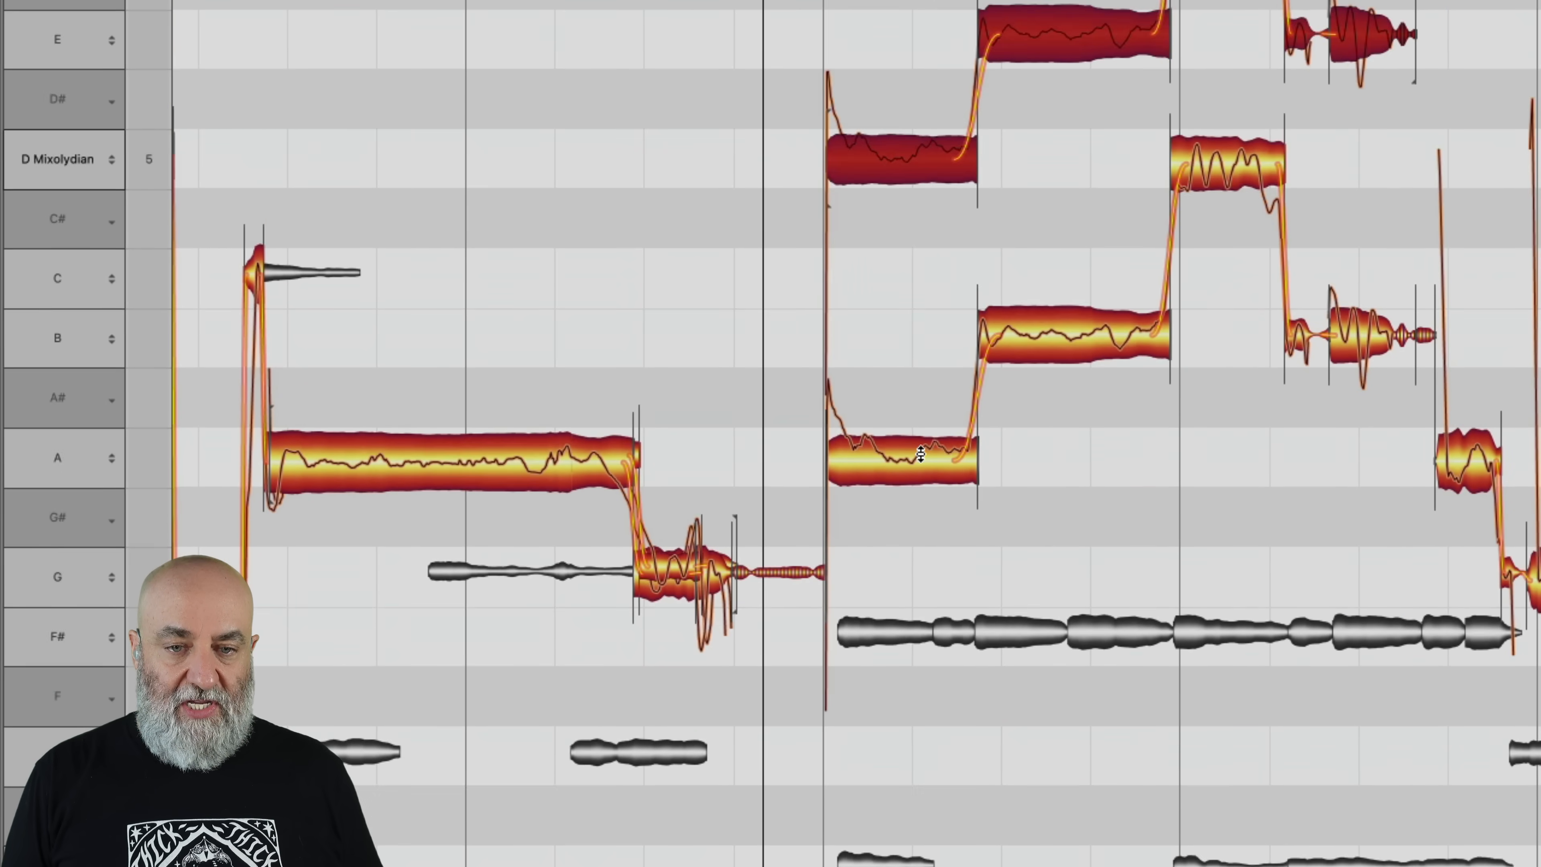
key(super+a)
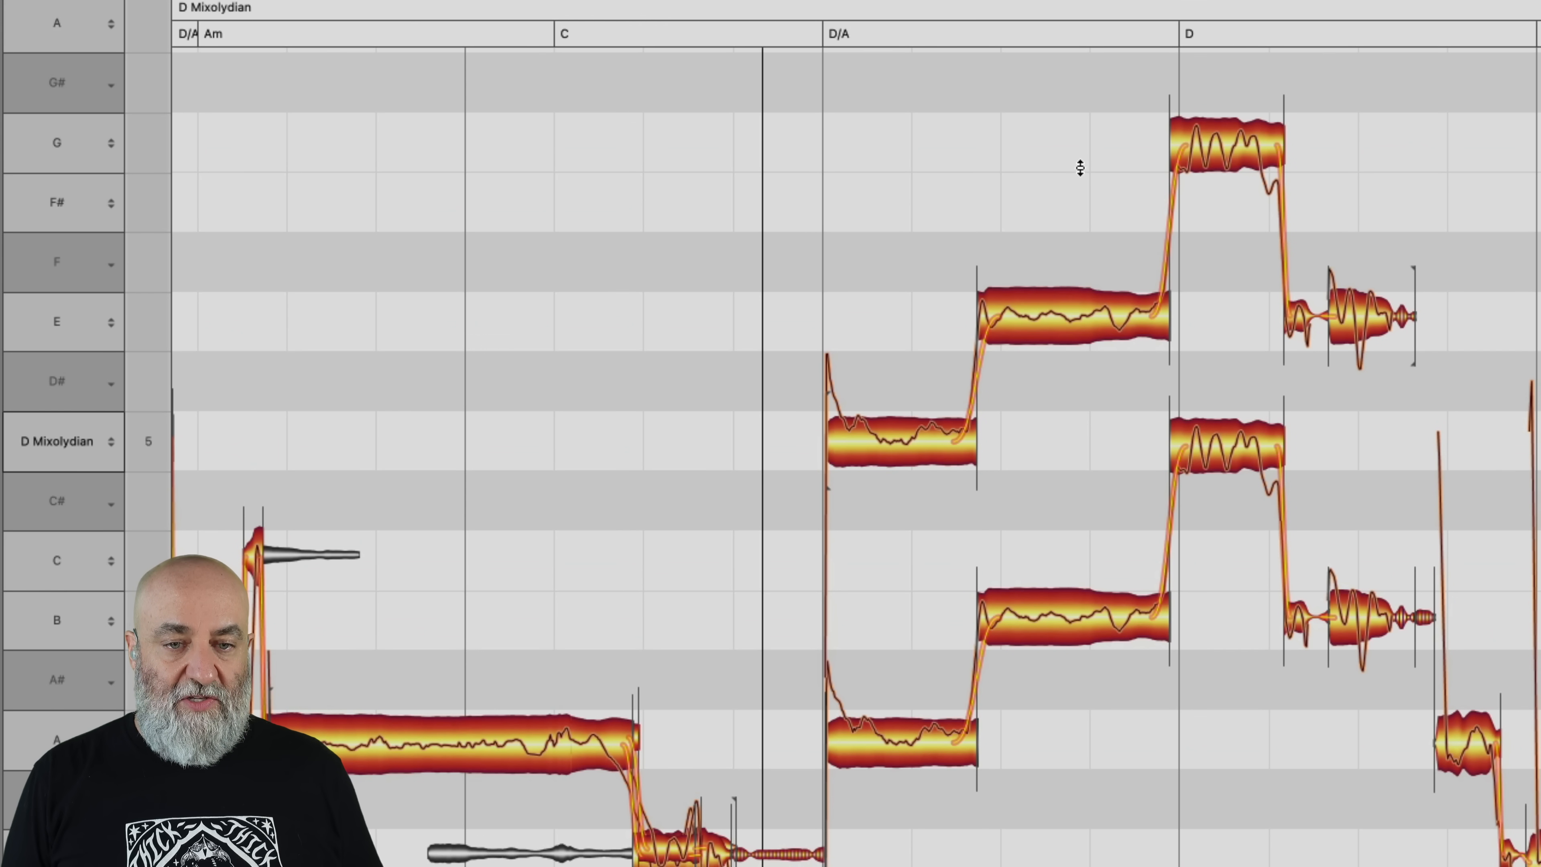
drag(1213, 144, 1236, 200)
Select all the harmony notes, reduce their amplitude to well below the lead, and play back the phrase
drag(829, 124, 1364, 341)
shift+click(946, 440)
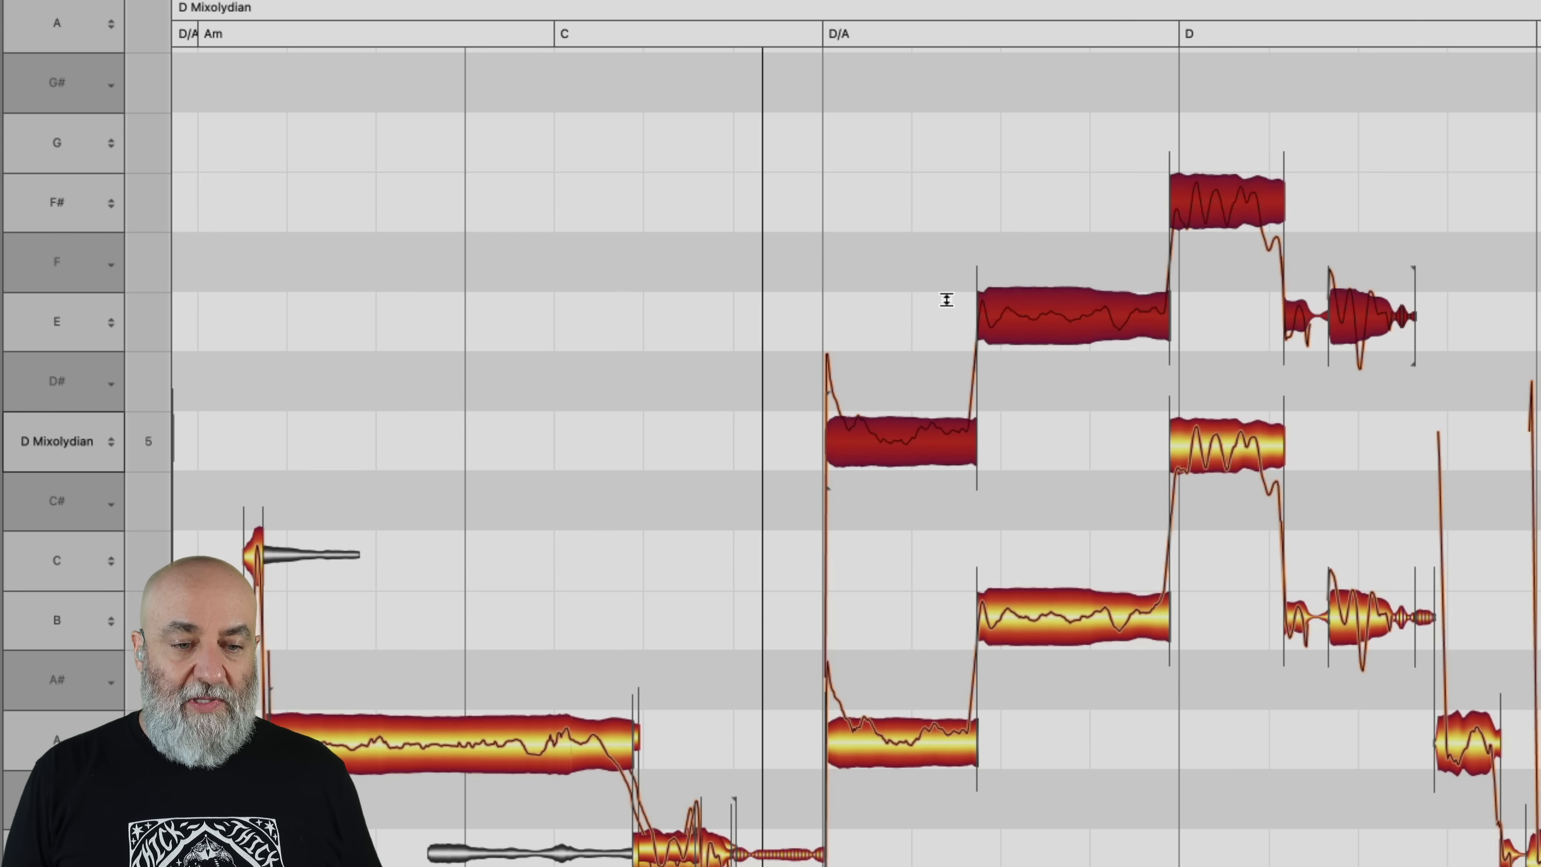
drag(1043, 314, 1042, 379)
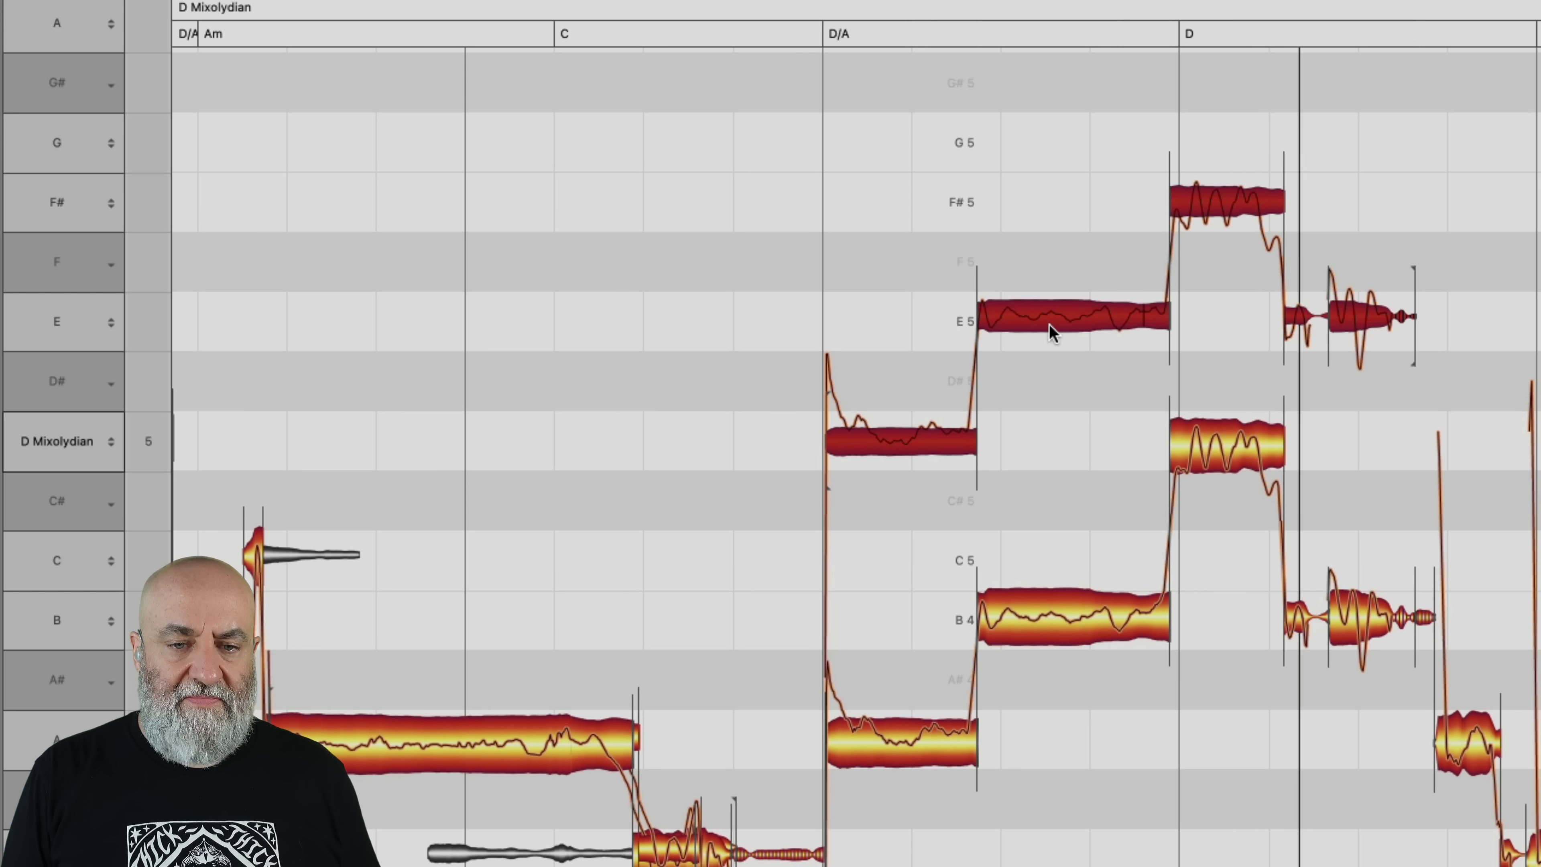
key(space)
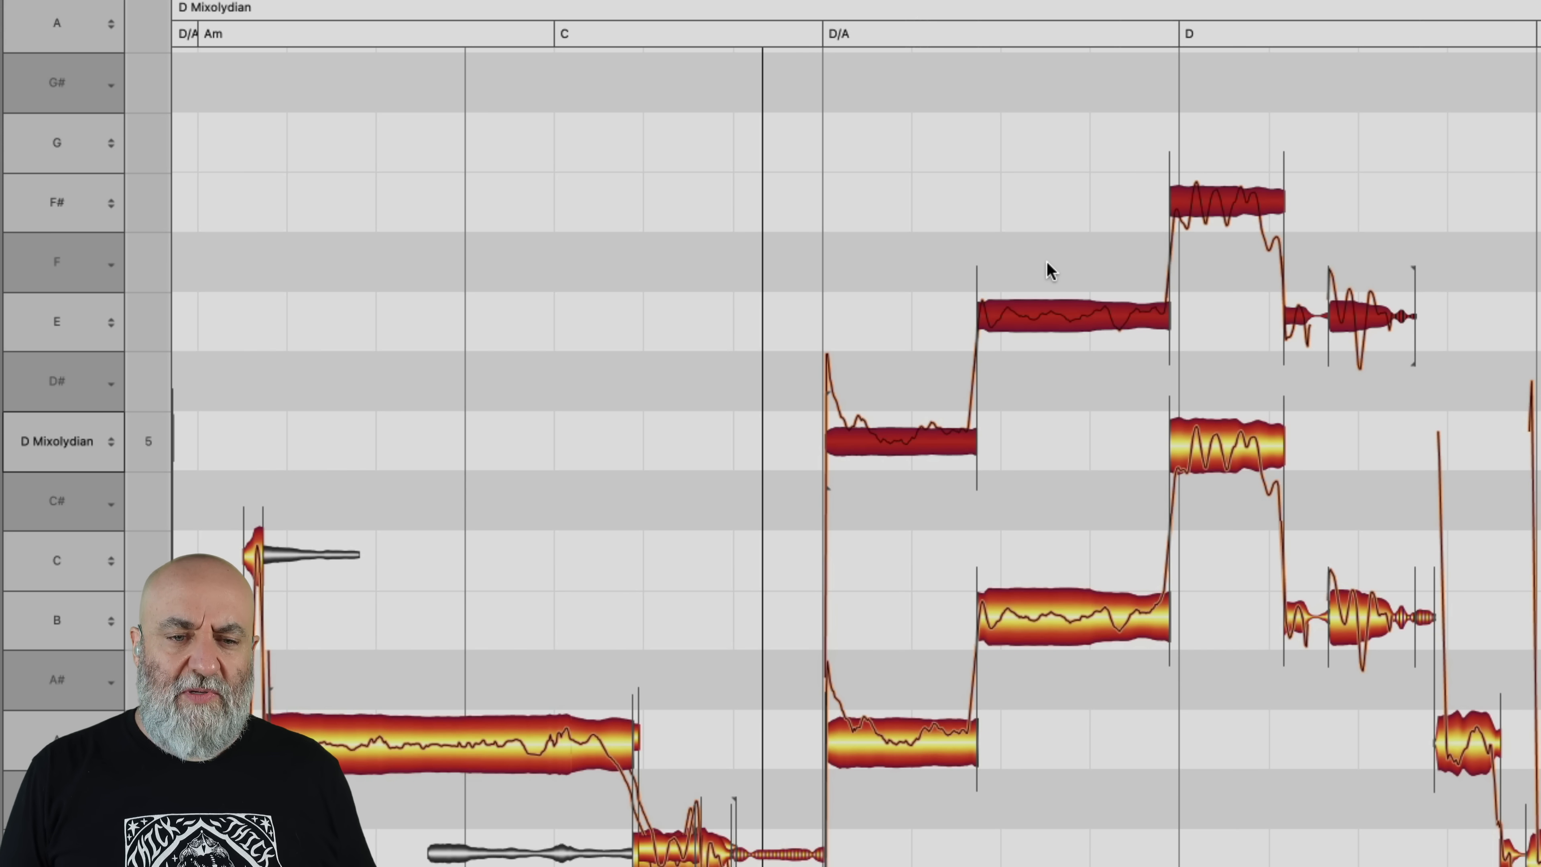
Invert and flatten the vibrato of the harmony notes with the Pitch Modulation tool
right_click(1023, 222)
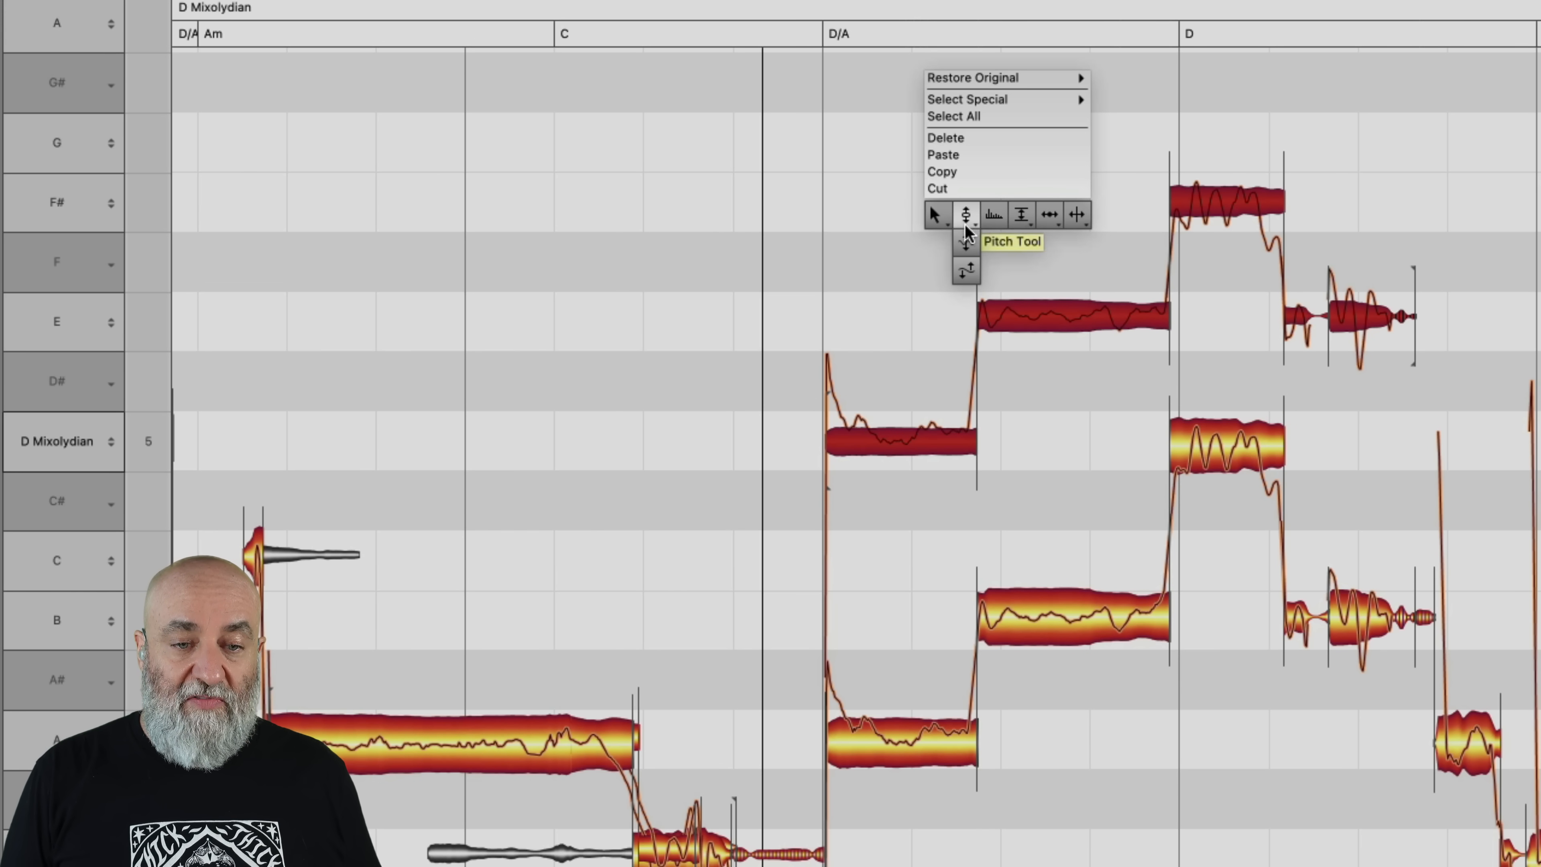
click(966, 244)
drag(1023, 328, 1009, 483)
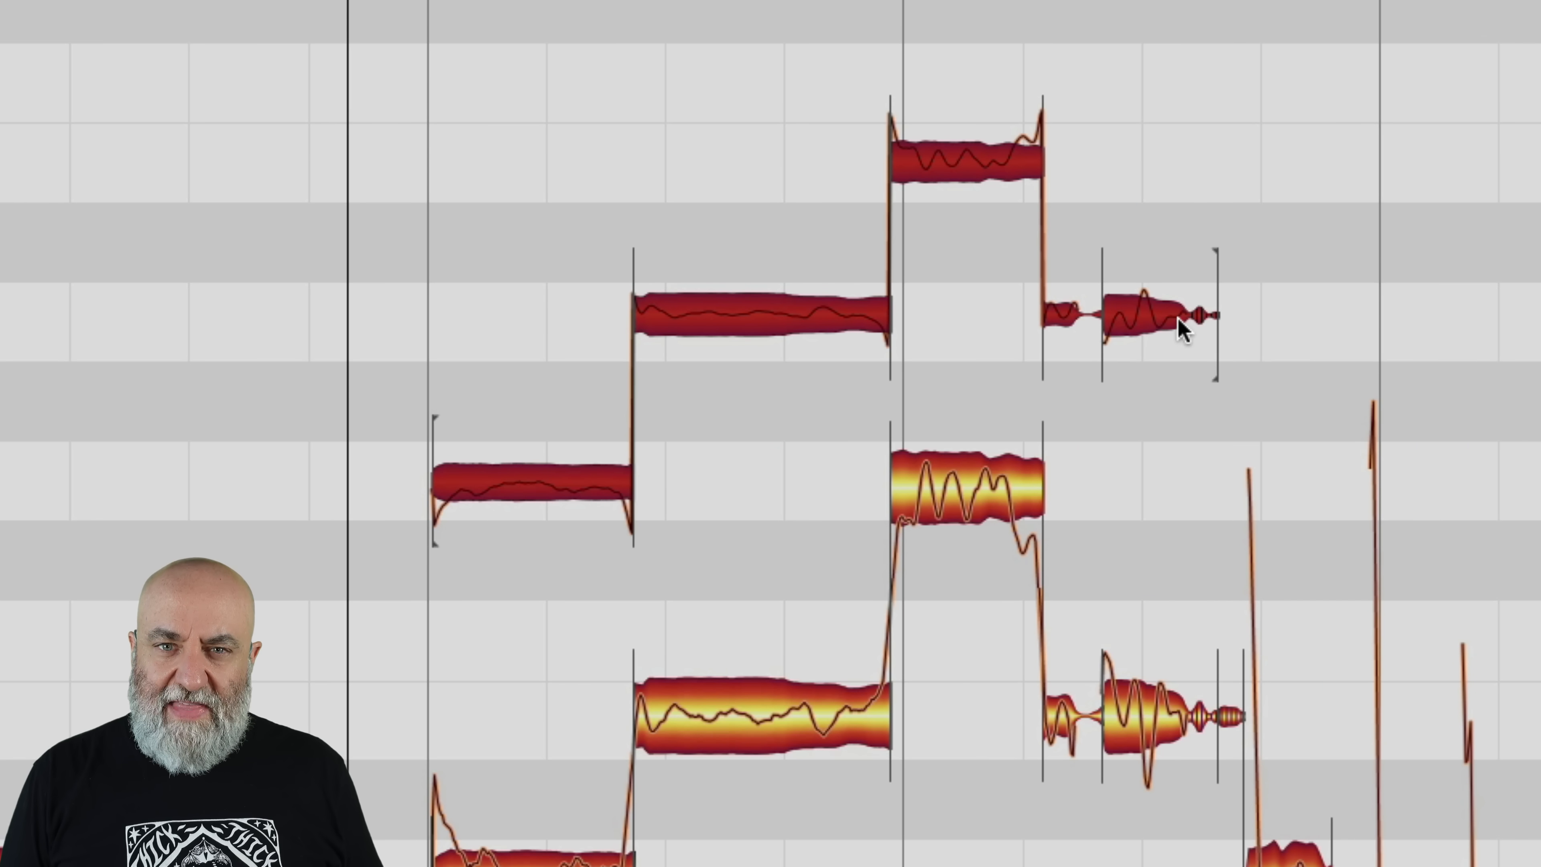
Switch back to the Pitch tool for the selected harmony notes
right_click(927, 303)
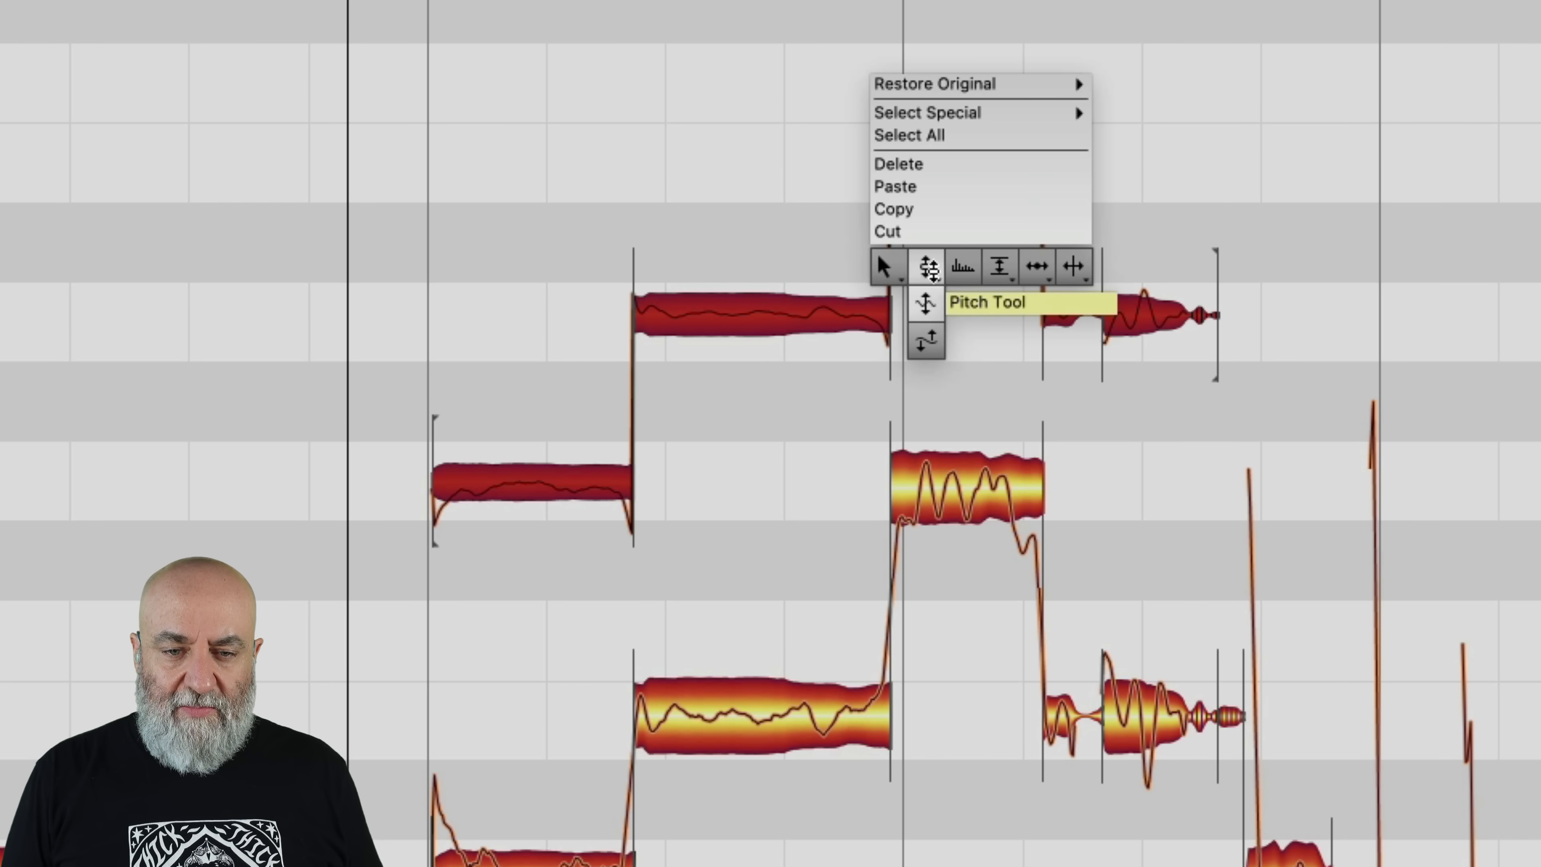
click(922, 276)
drag(882, 298, 869, 262)
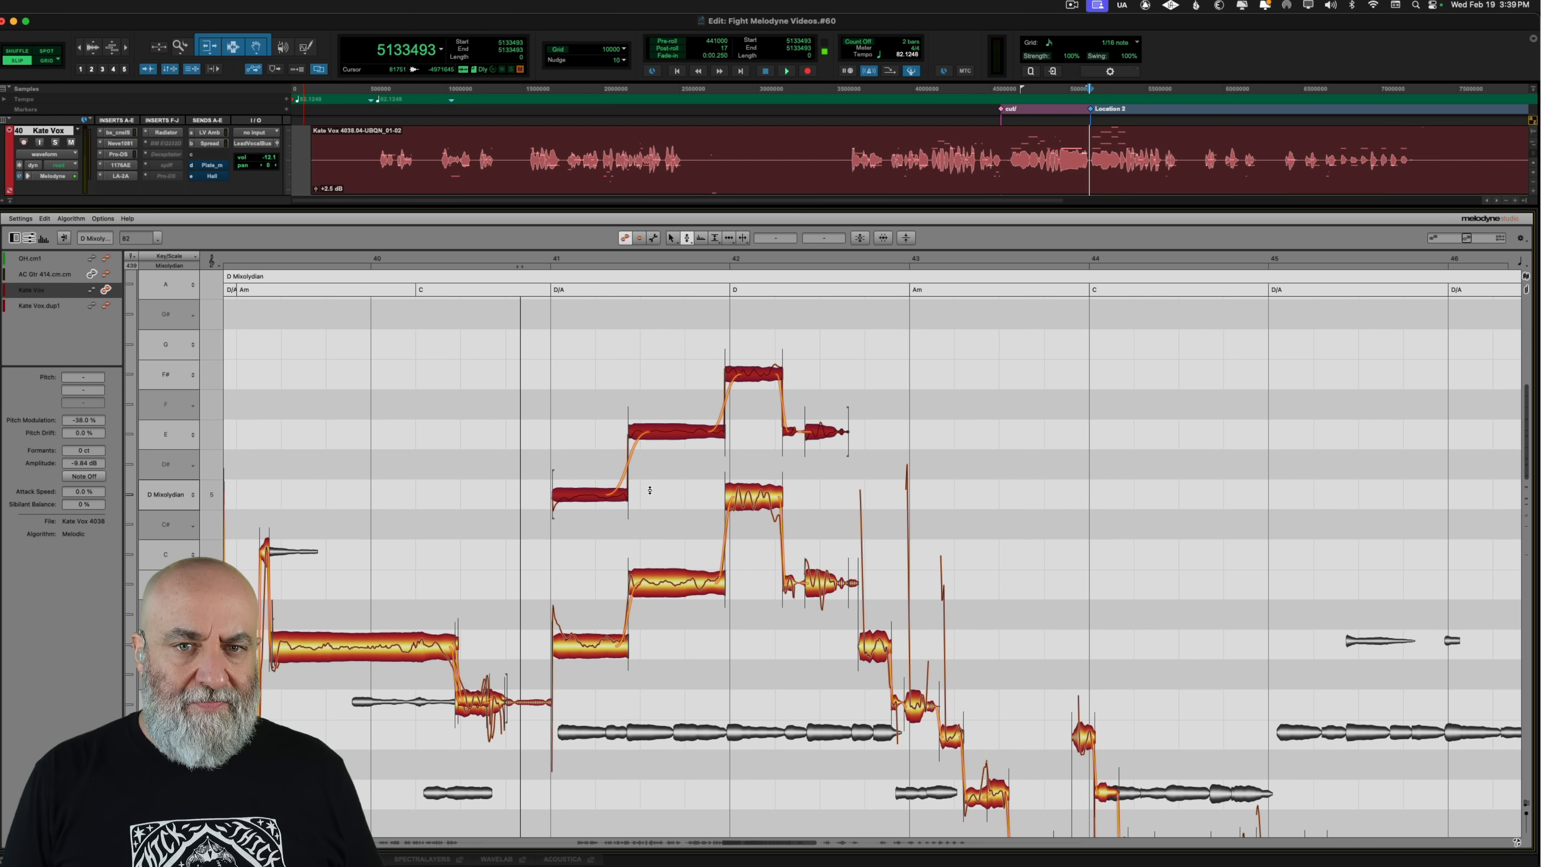
scroll(650, 509, left, 5)
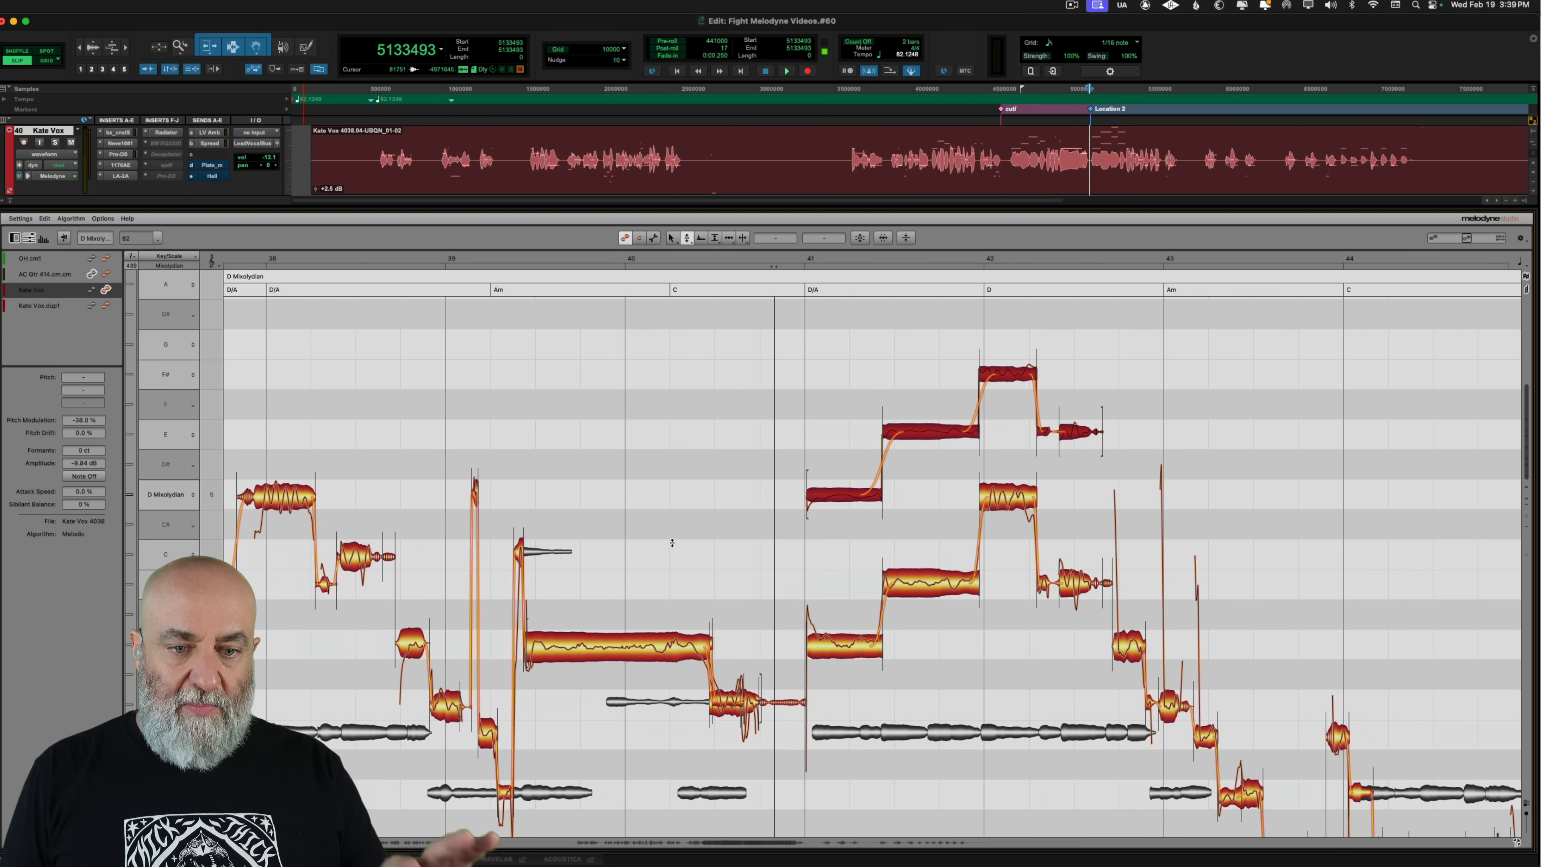
Rename the duplicate lead vocal track, replacing the suffix of its name with FX
scroll(630, 507, down, 1)
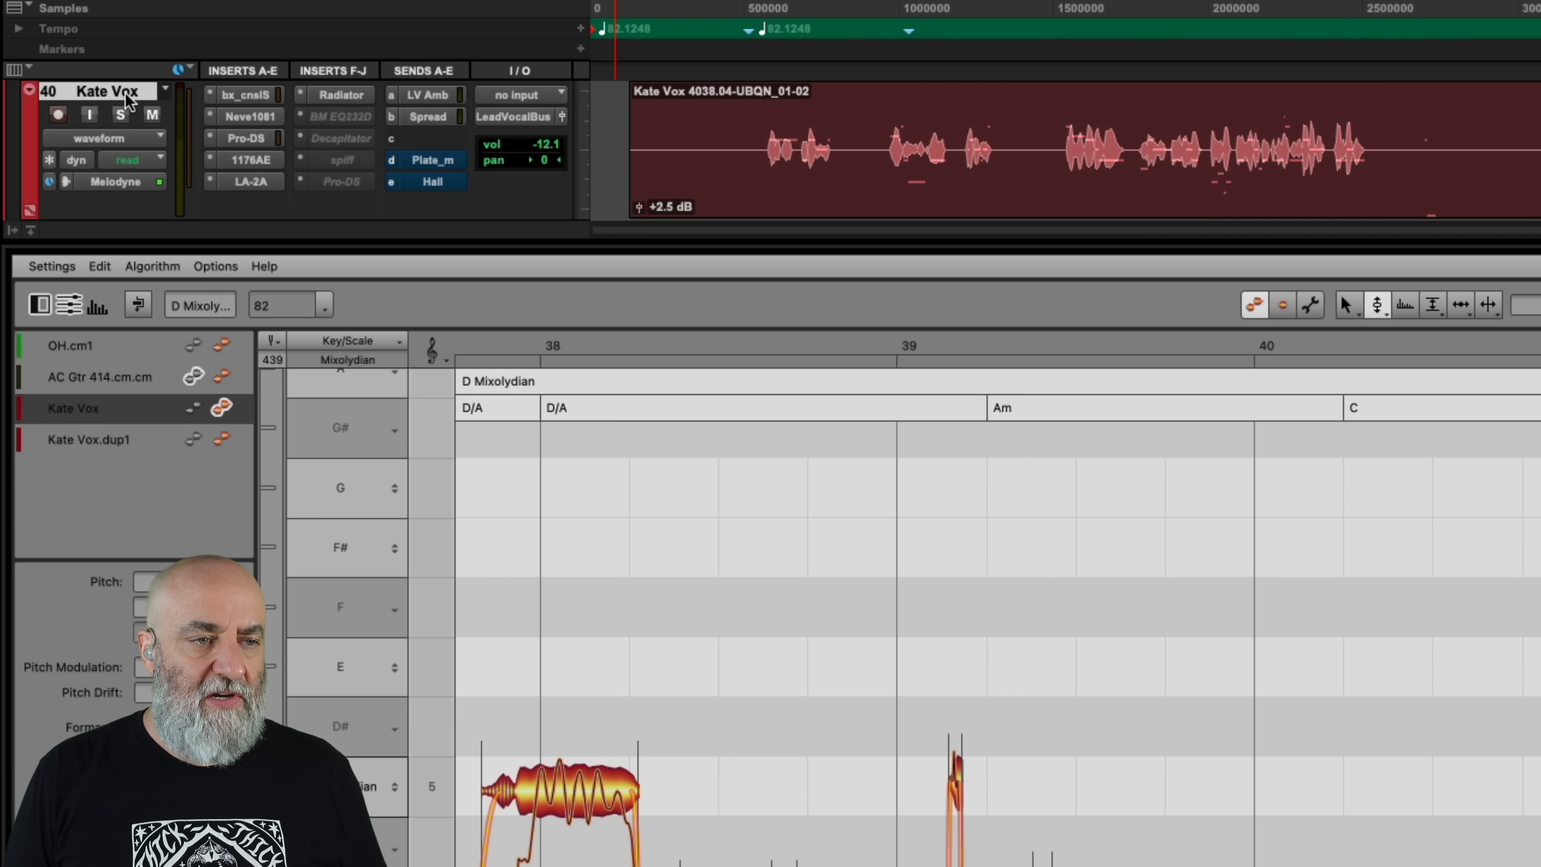
scroll(129, 100, down, 1)
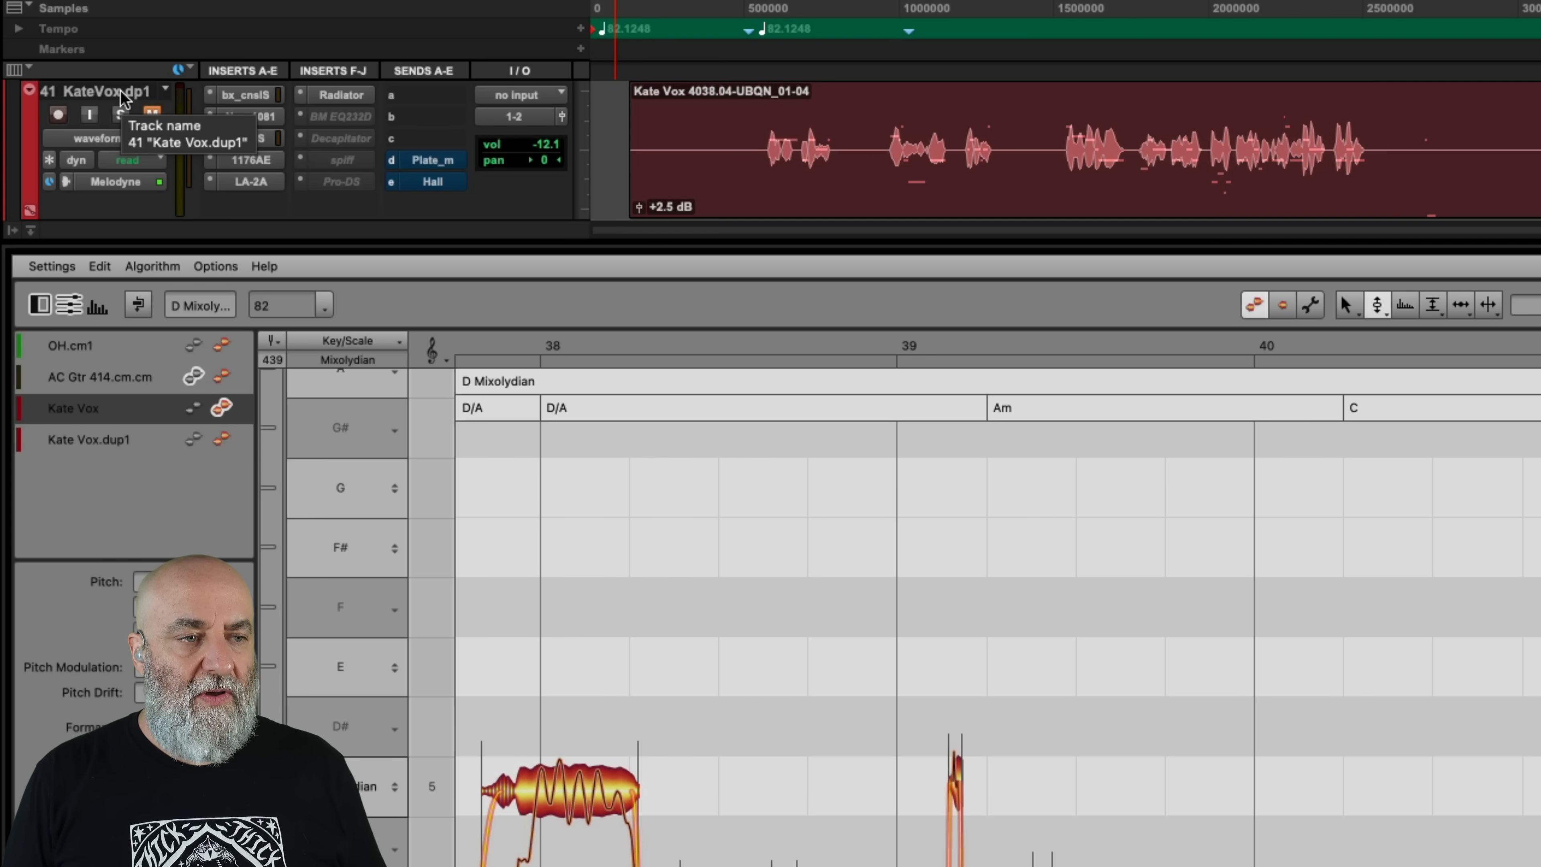
double_click(120, 92)
key(Right)
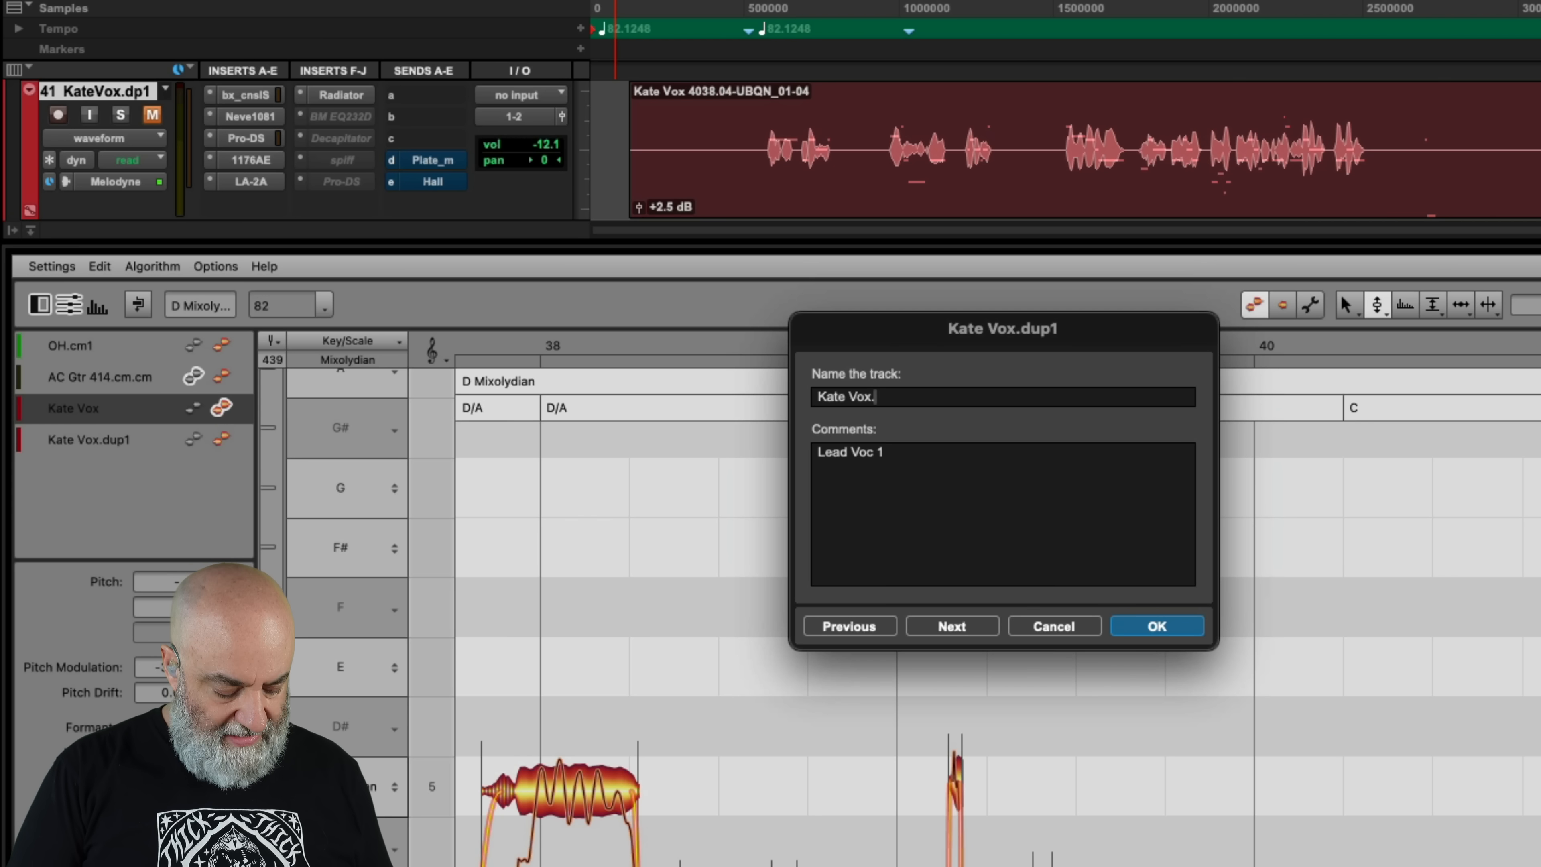
text(FX)
key(Return)
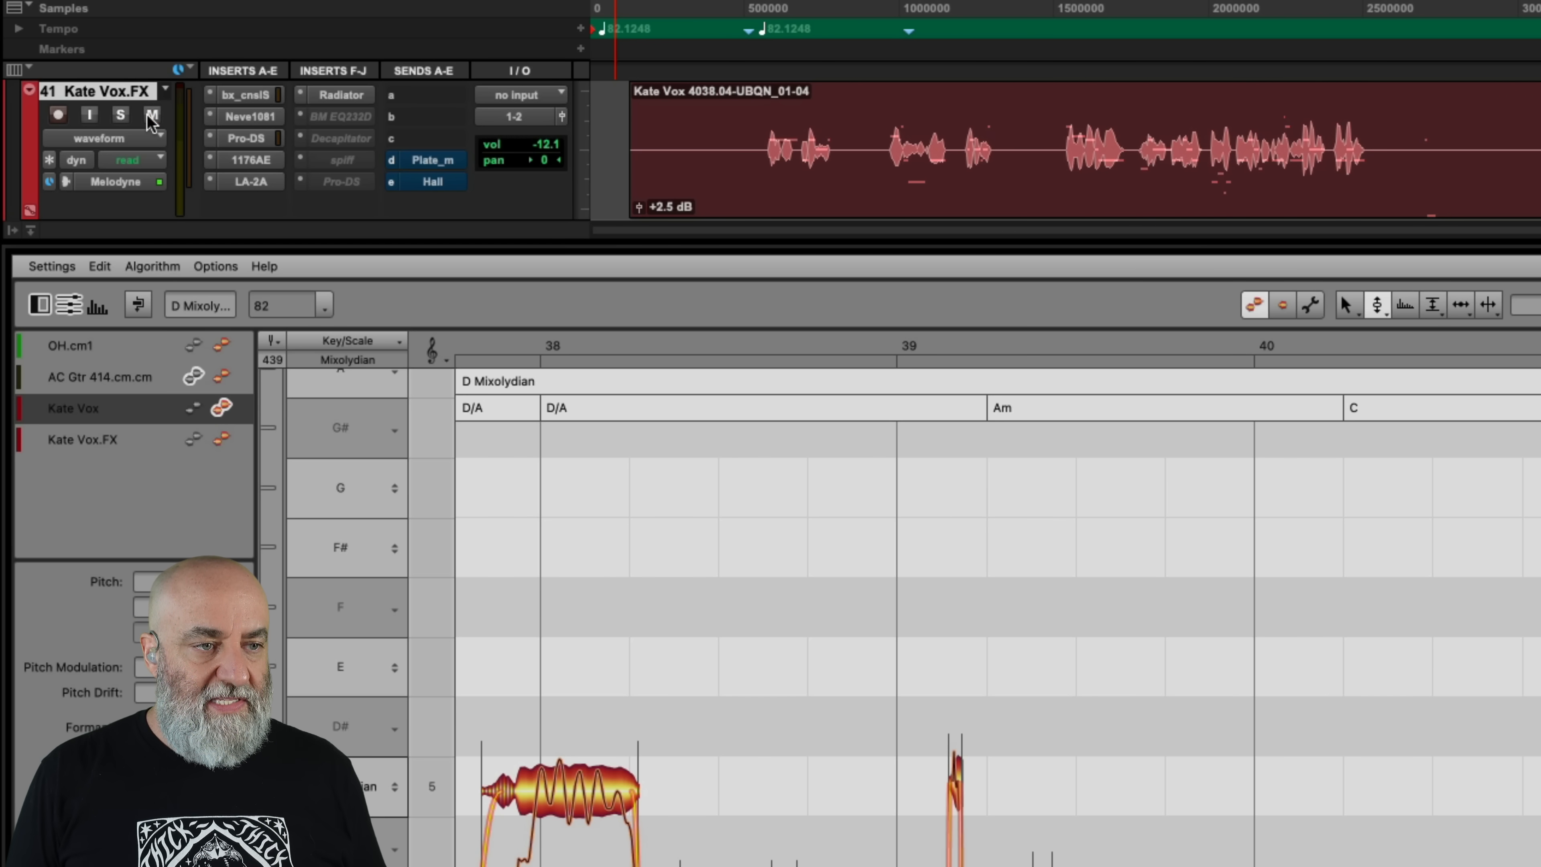
Solo the FX vocal track and make its notes editable in the note editor
click(120, 115)
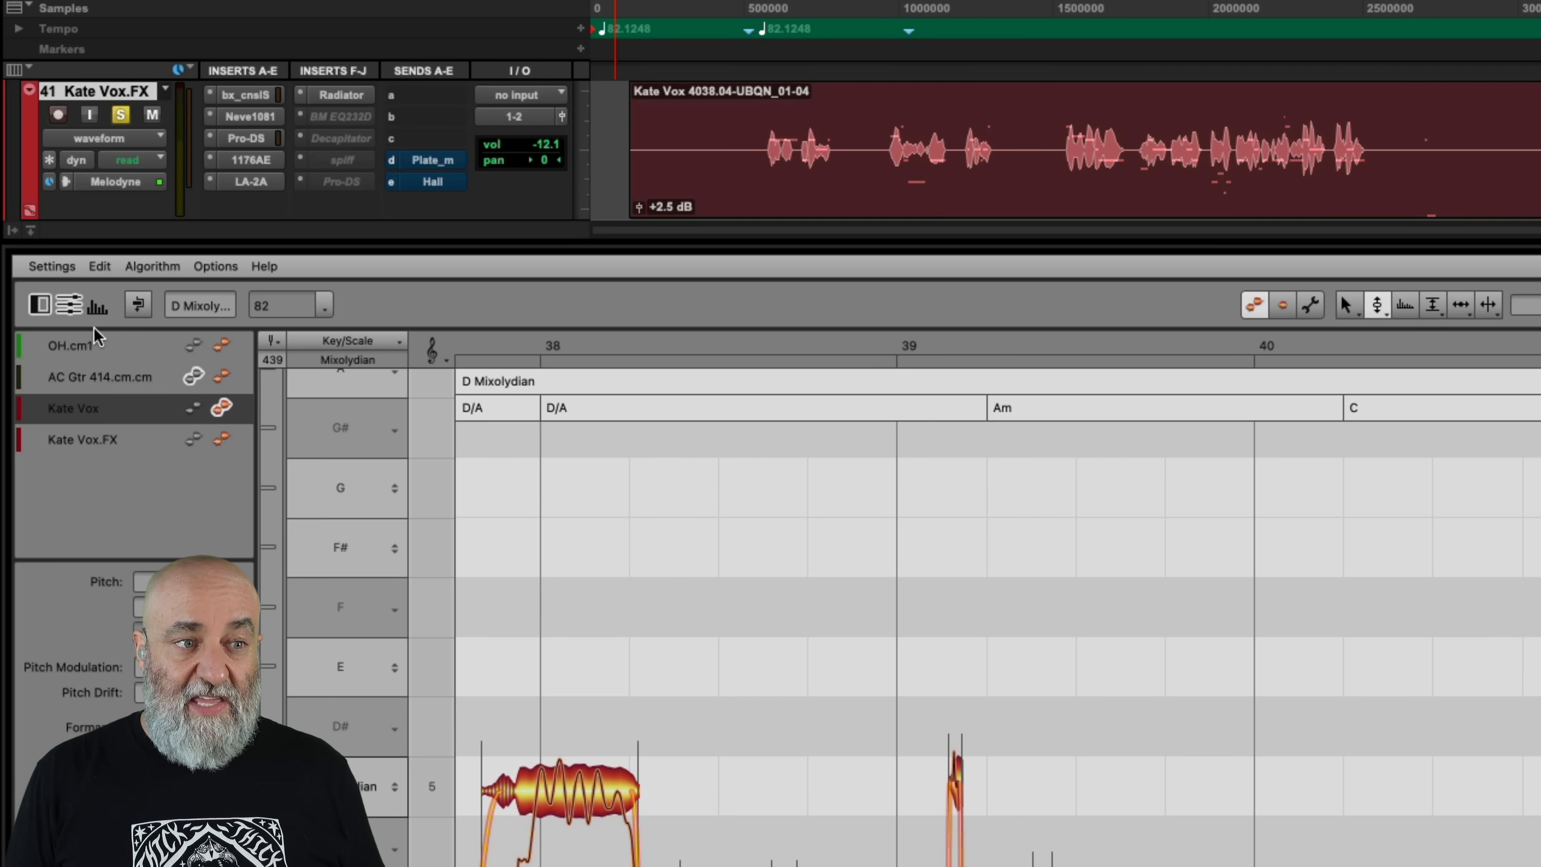
click(222, 439)
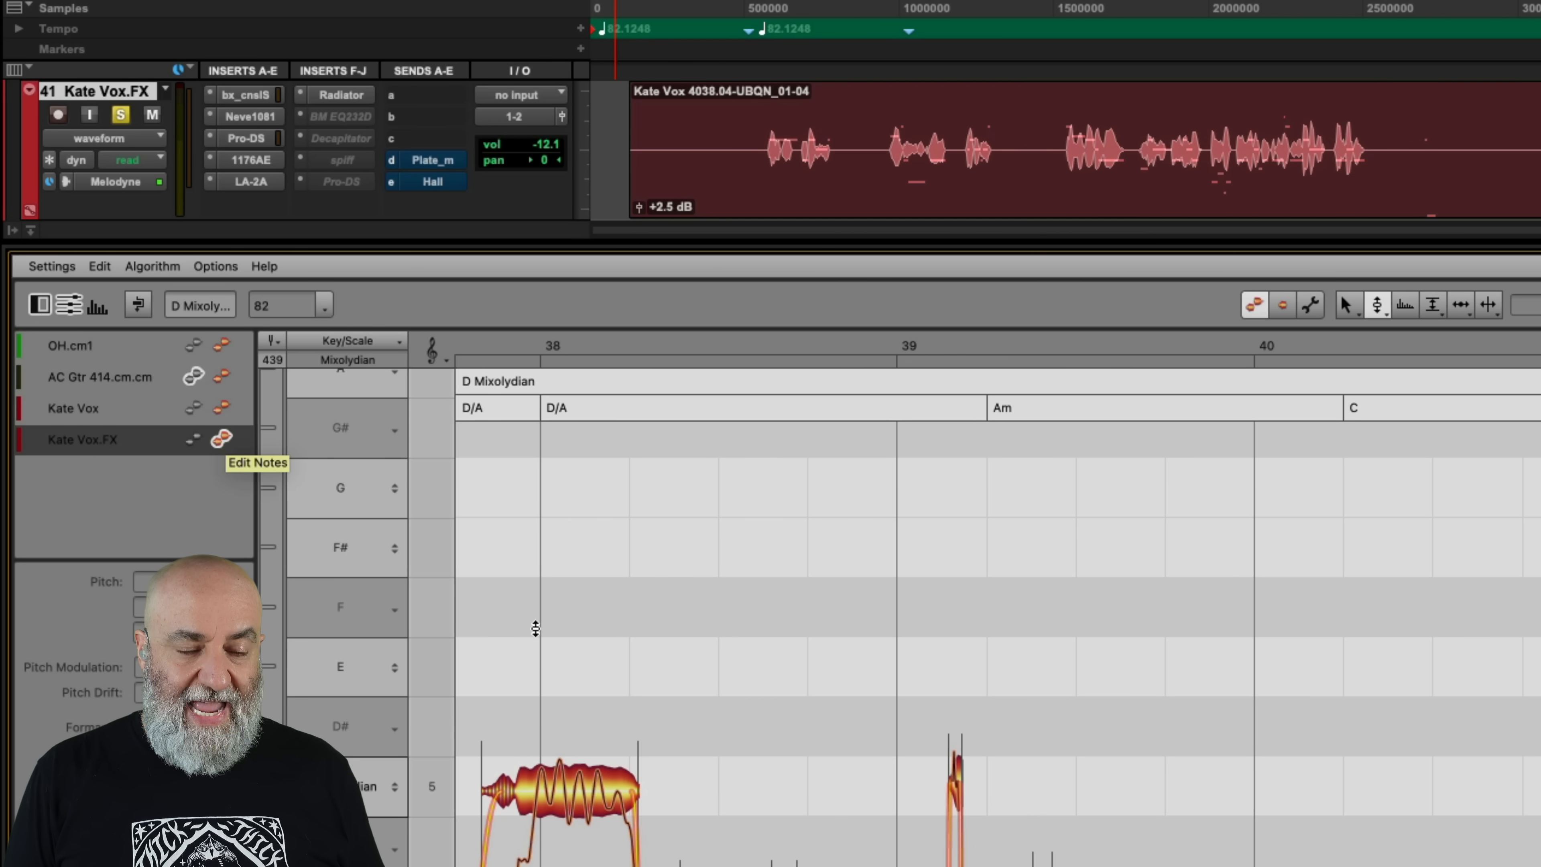
Play back the soloed FX vocal from just before bar 37
scroll(655, 663, left, 5)
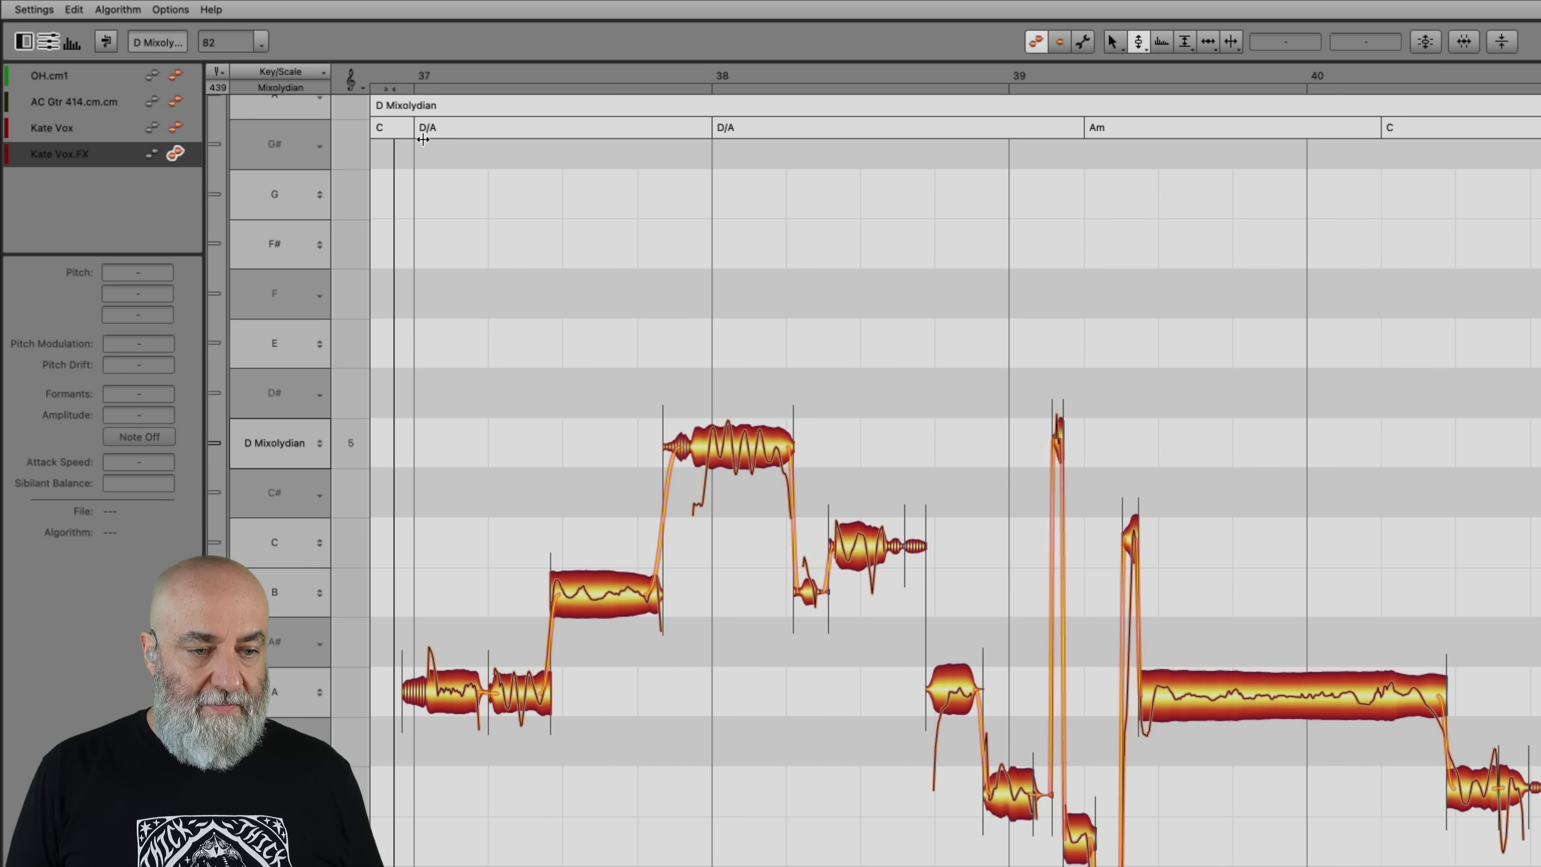
scroll(933, 336, down, 3)
scroll(936, 312, up, 2)
scroll(973, 318, left, 4)
scroll(1034, 301, down, 1)
scroll(1035, 303, down, 1)
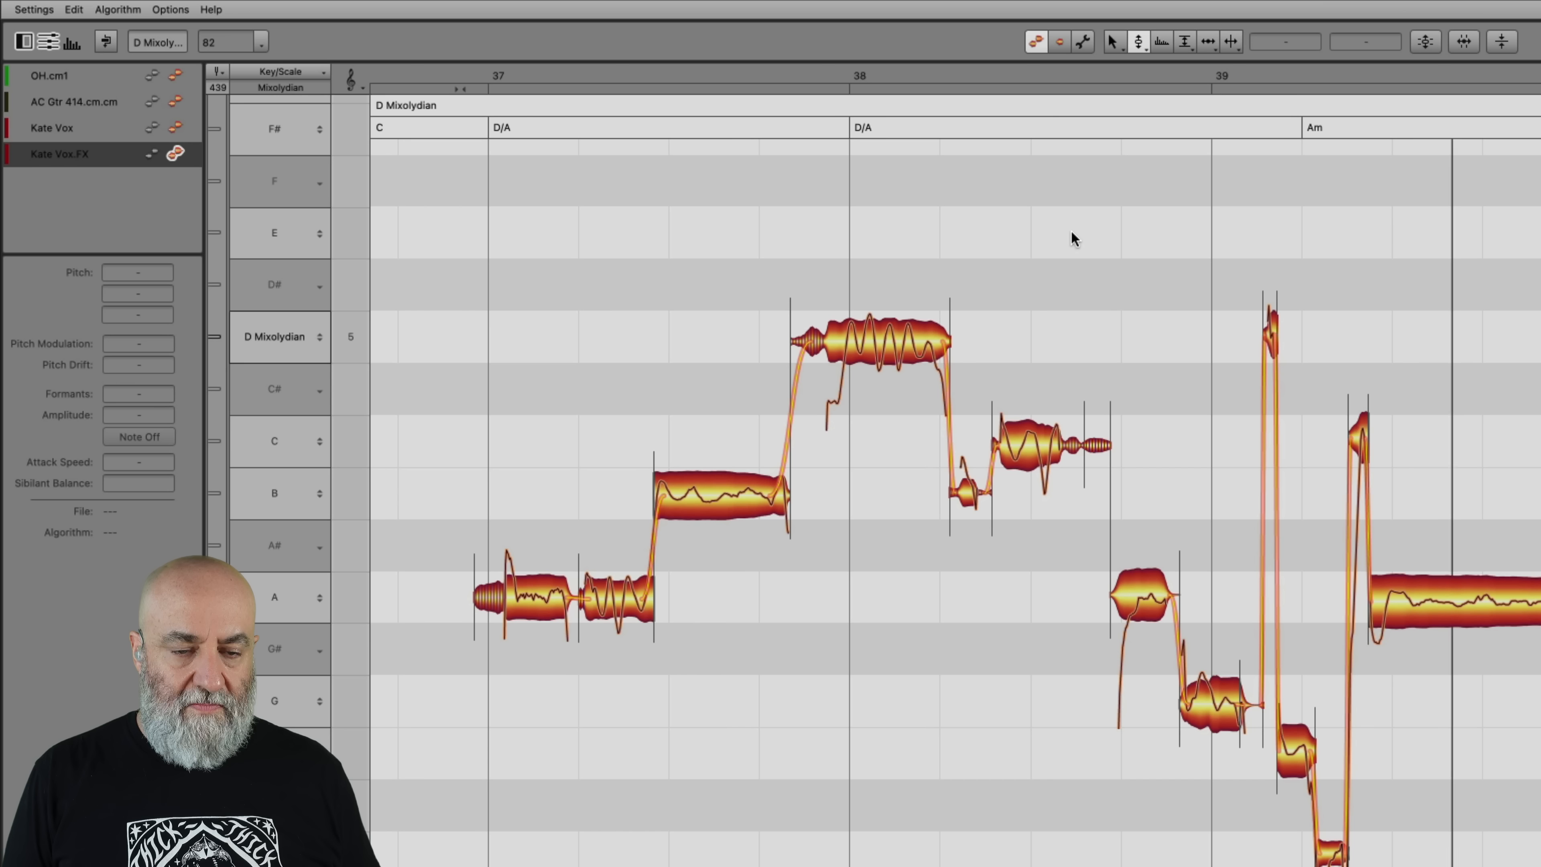
key(space)
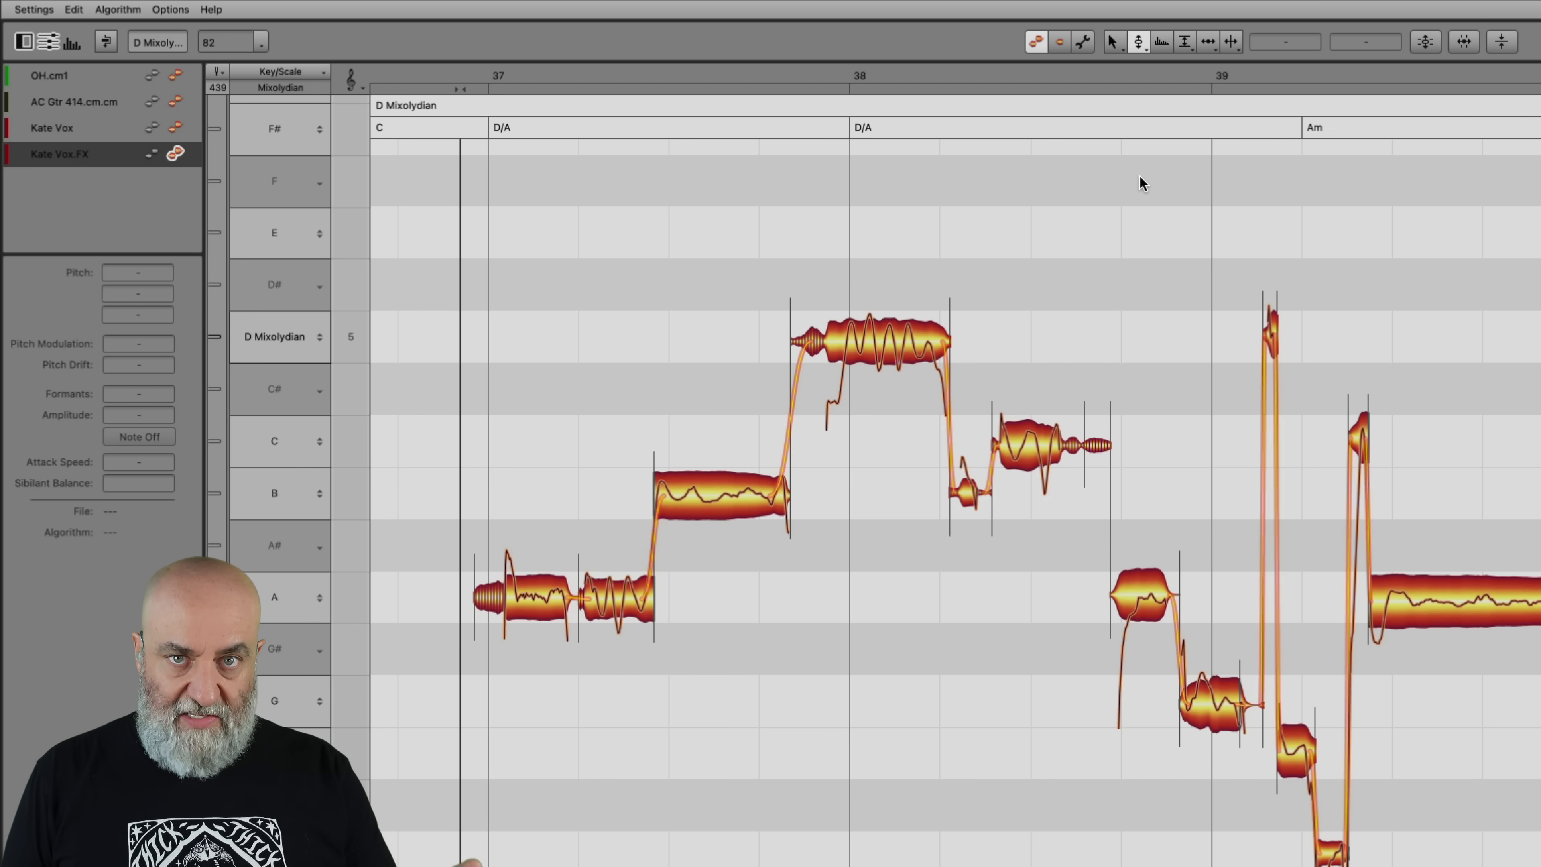
Select all notes of the FX vocal and set their sibilant balance to -100 %
key(super+a)
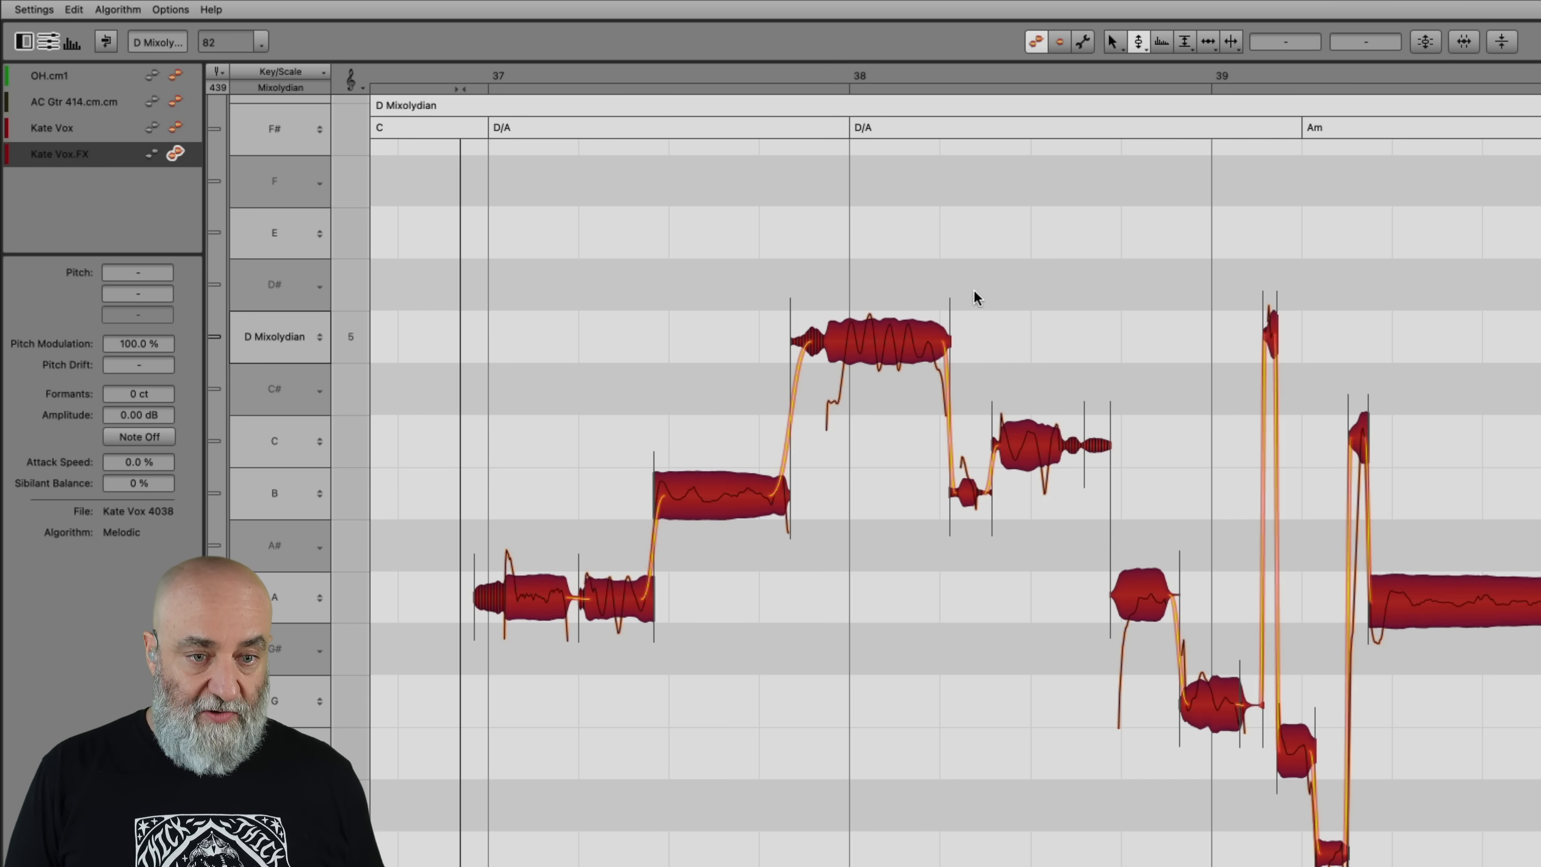
right_click(855, 278)
mouse_move(901, 271)
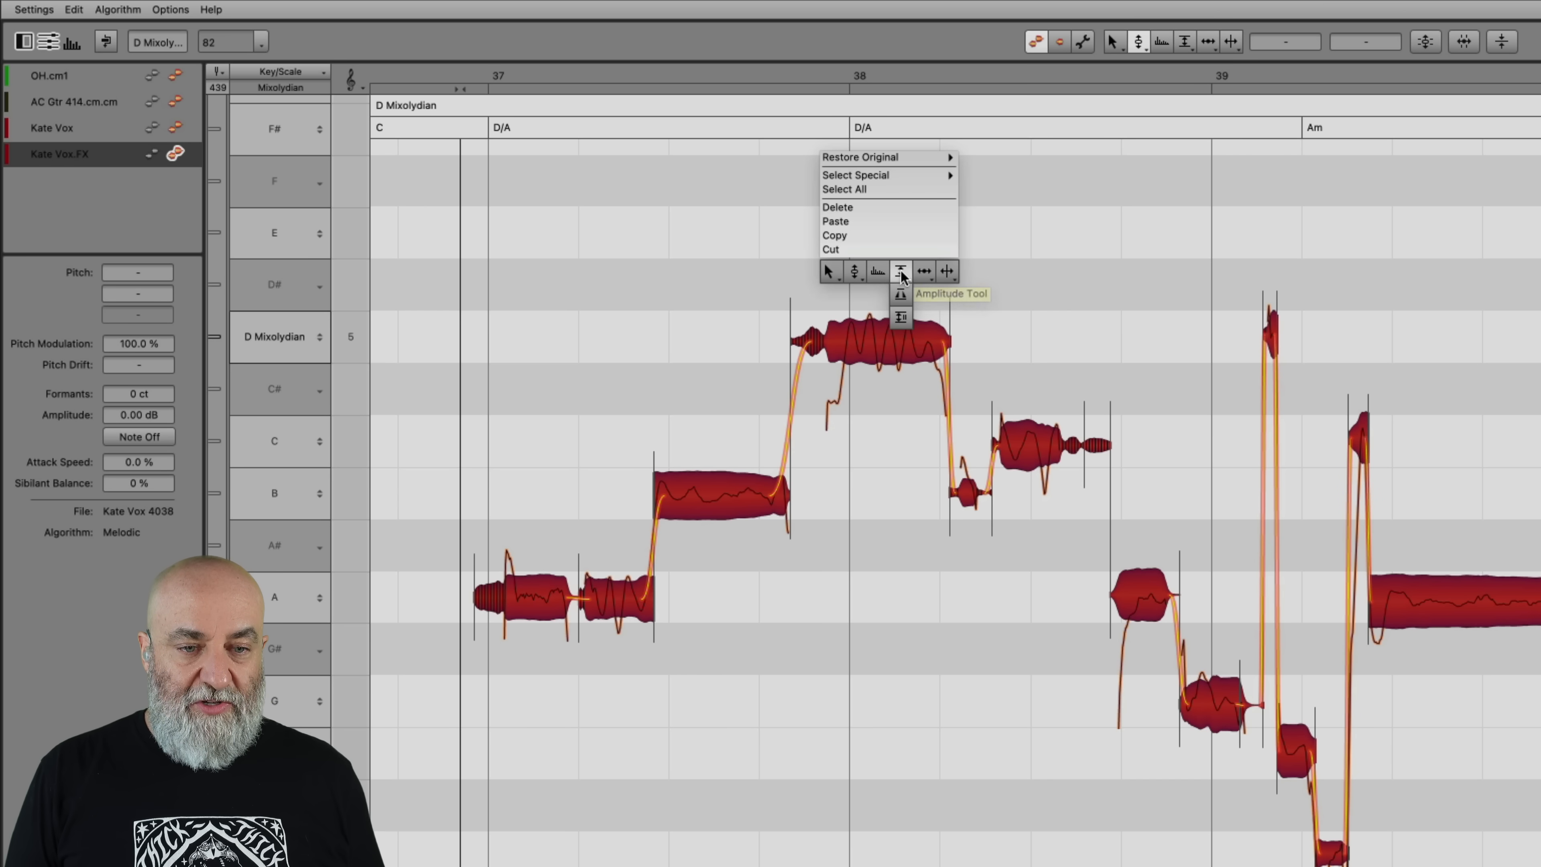
click(901, 319)
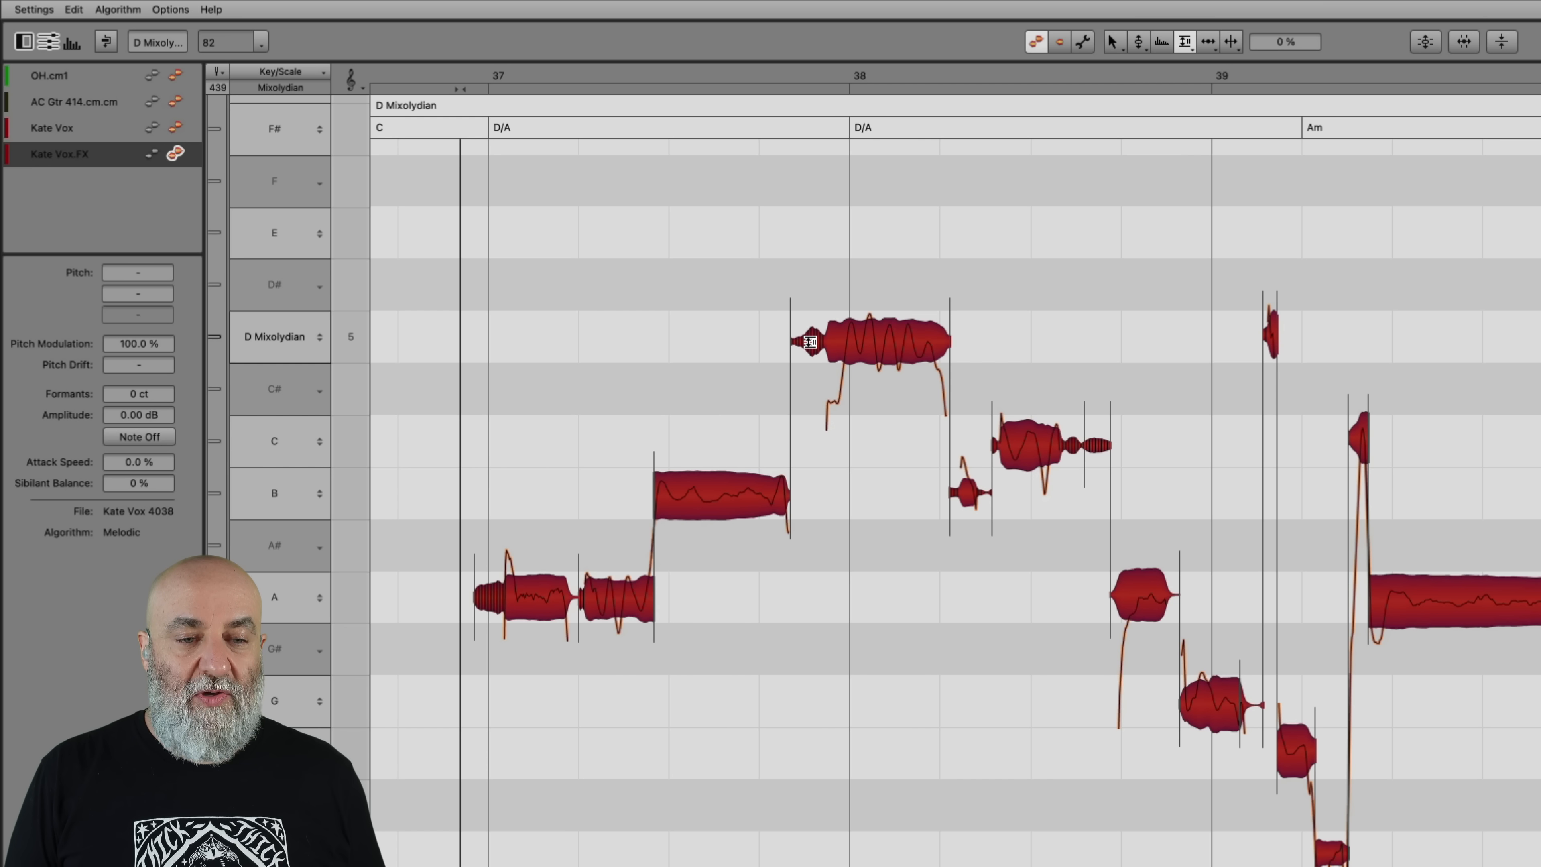
drag(810, 342, 810, 419)
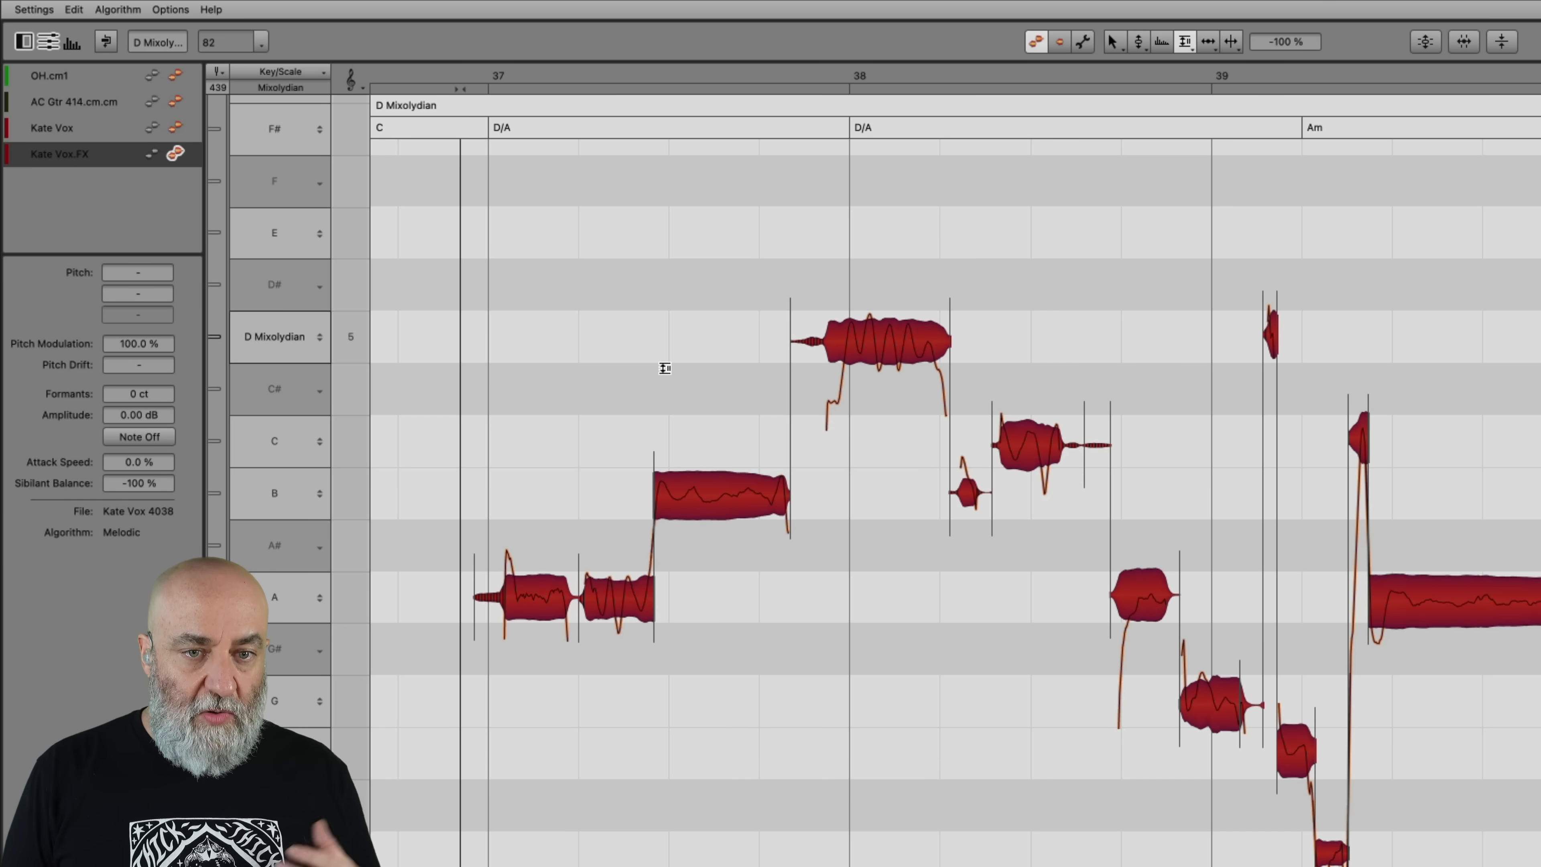
Reduce the pitch modulation of the FX vocal's notes to 64 % with the Pitch Modulation Tool
right_click(666, 372)
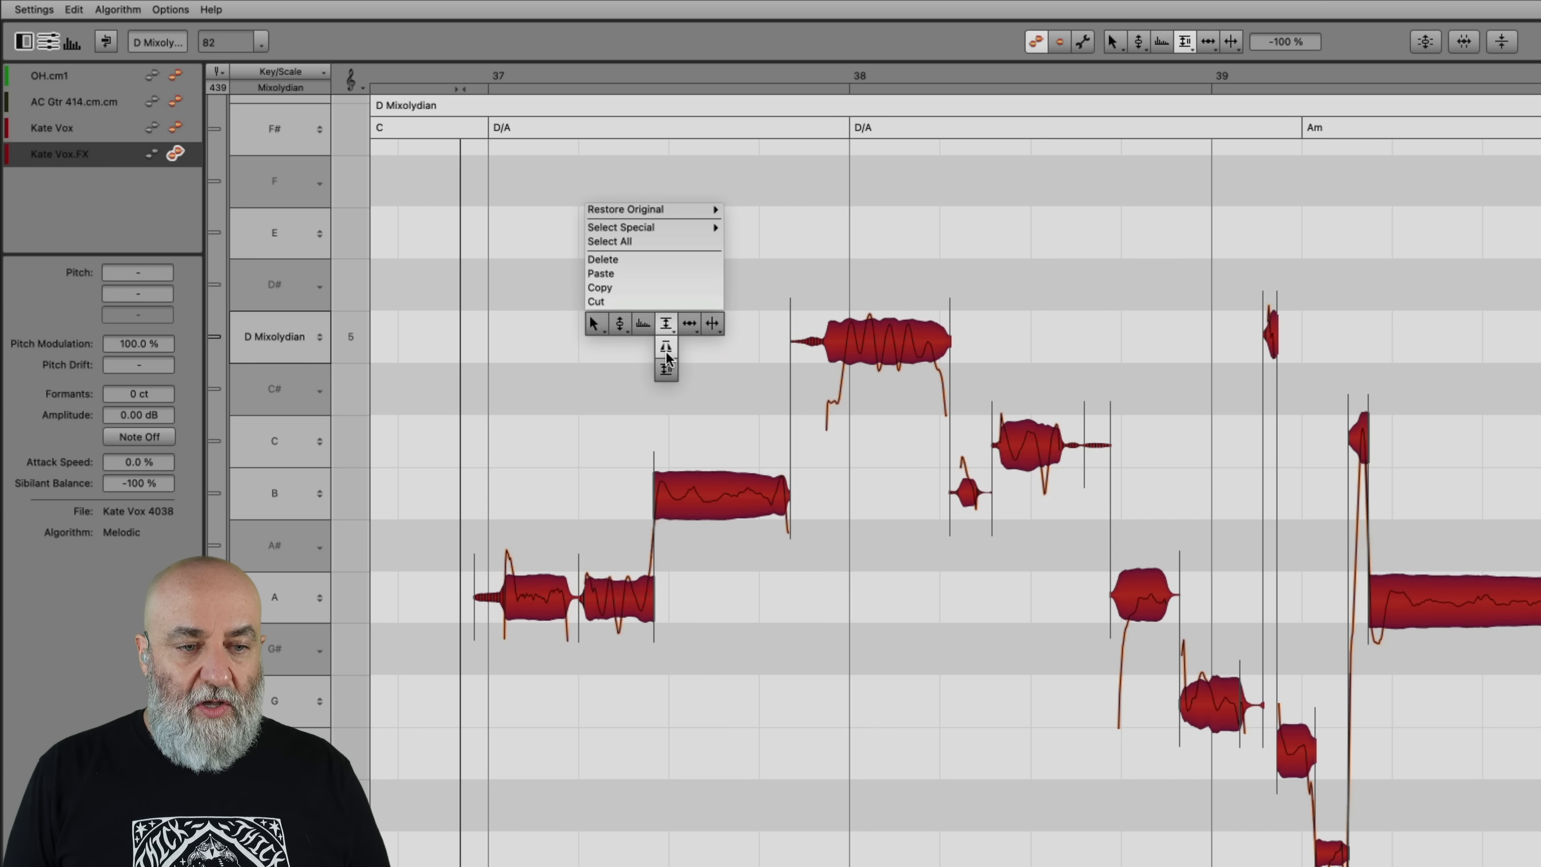
mouse_move(624, 328)
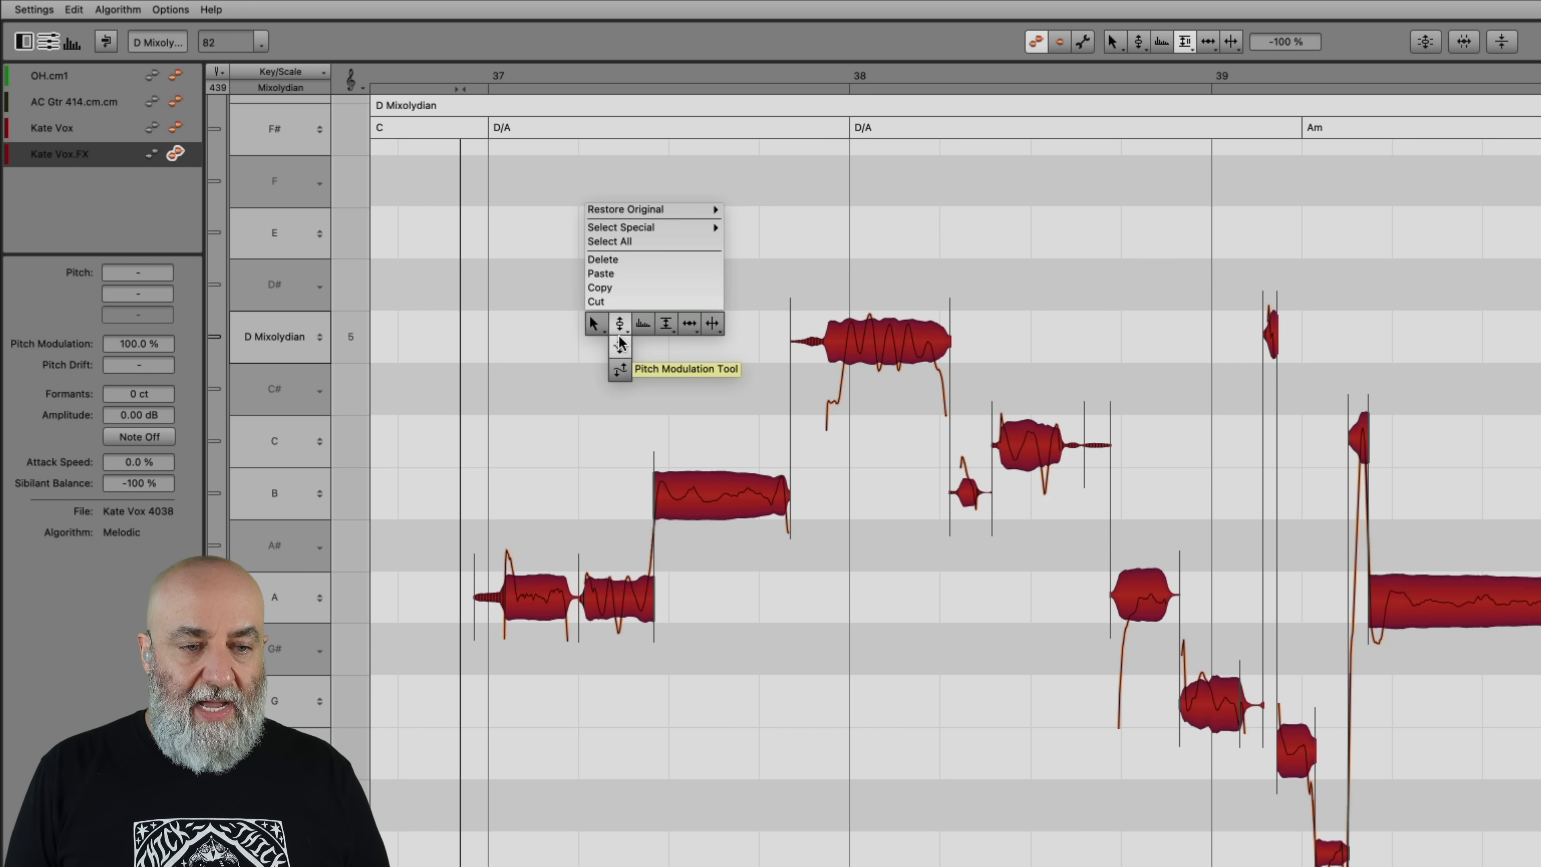
click(618, 348)
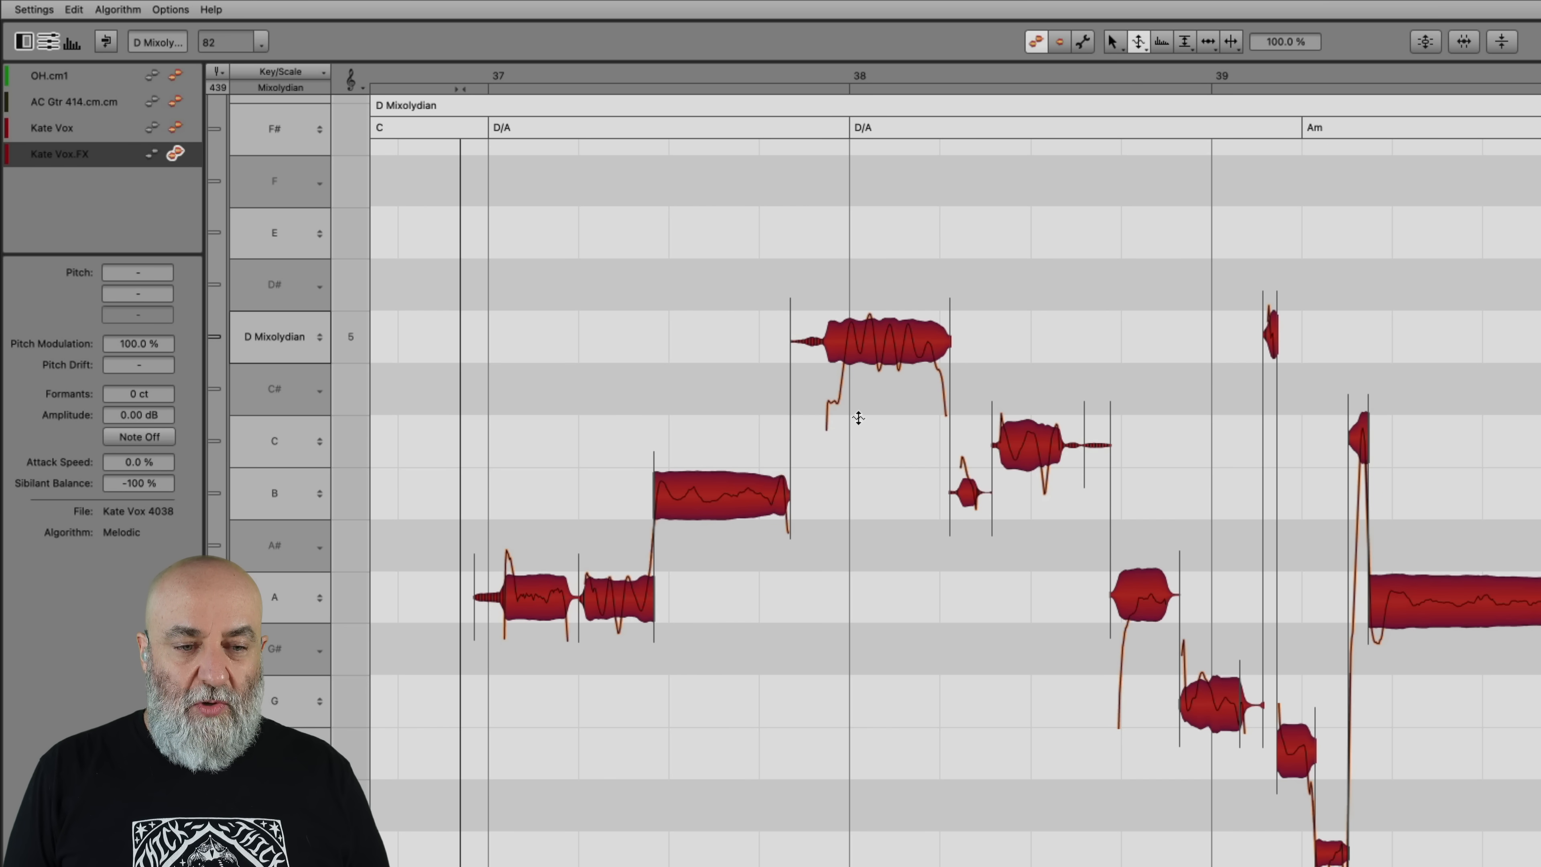
drag(898, 327, 893, 372)
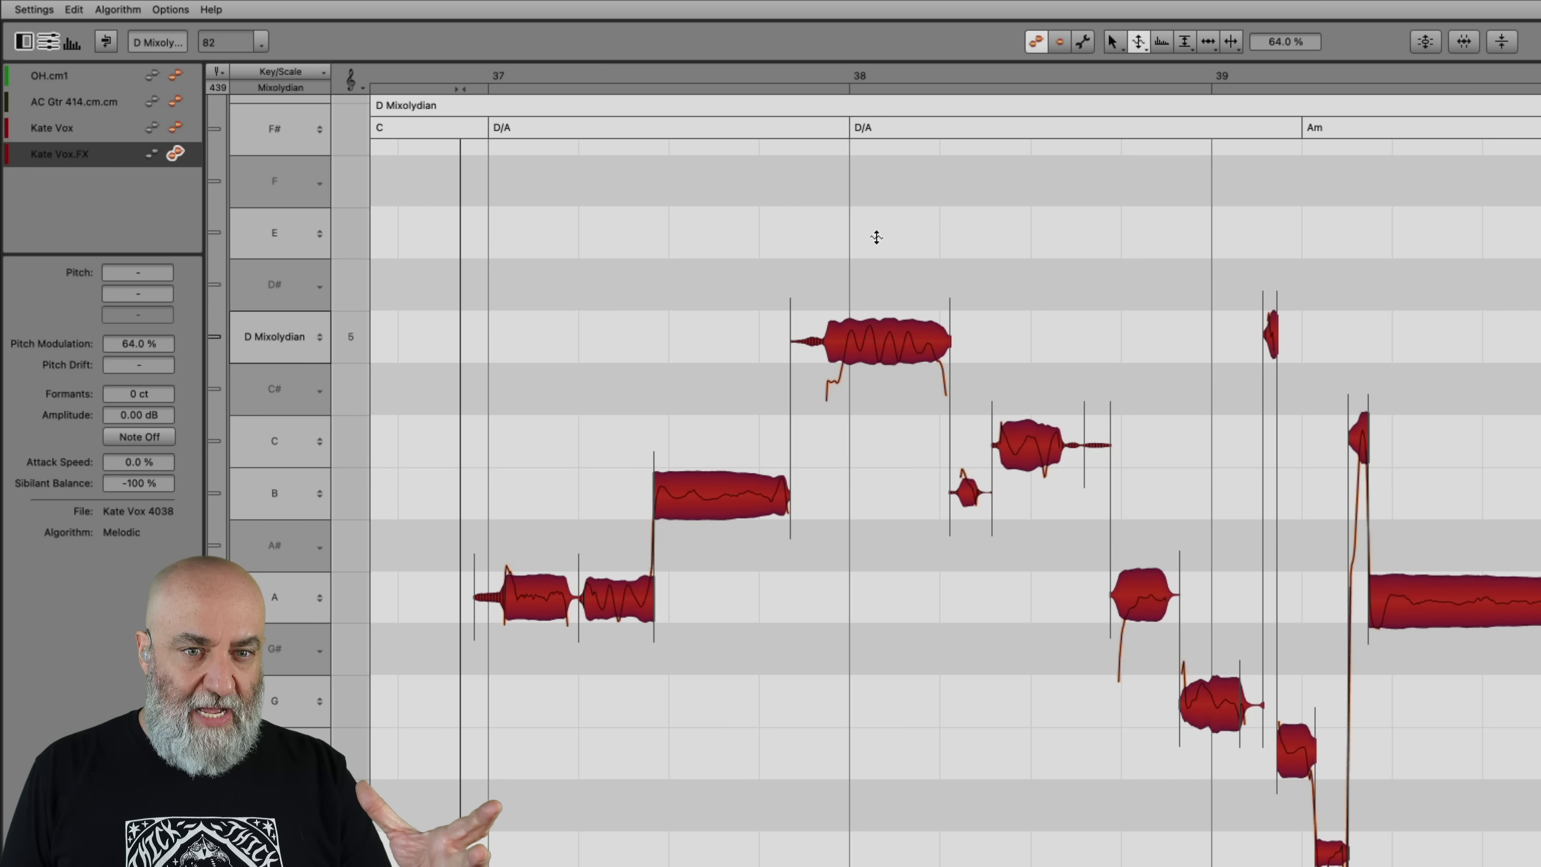
Correct the FX vocal's pitch with Pitch Center and Pitch Drift both at 100 %, snapping to the chord scale
click(1422, 44)
drag(1361, 24, 1425, 27)
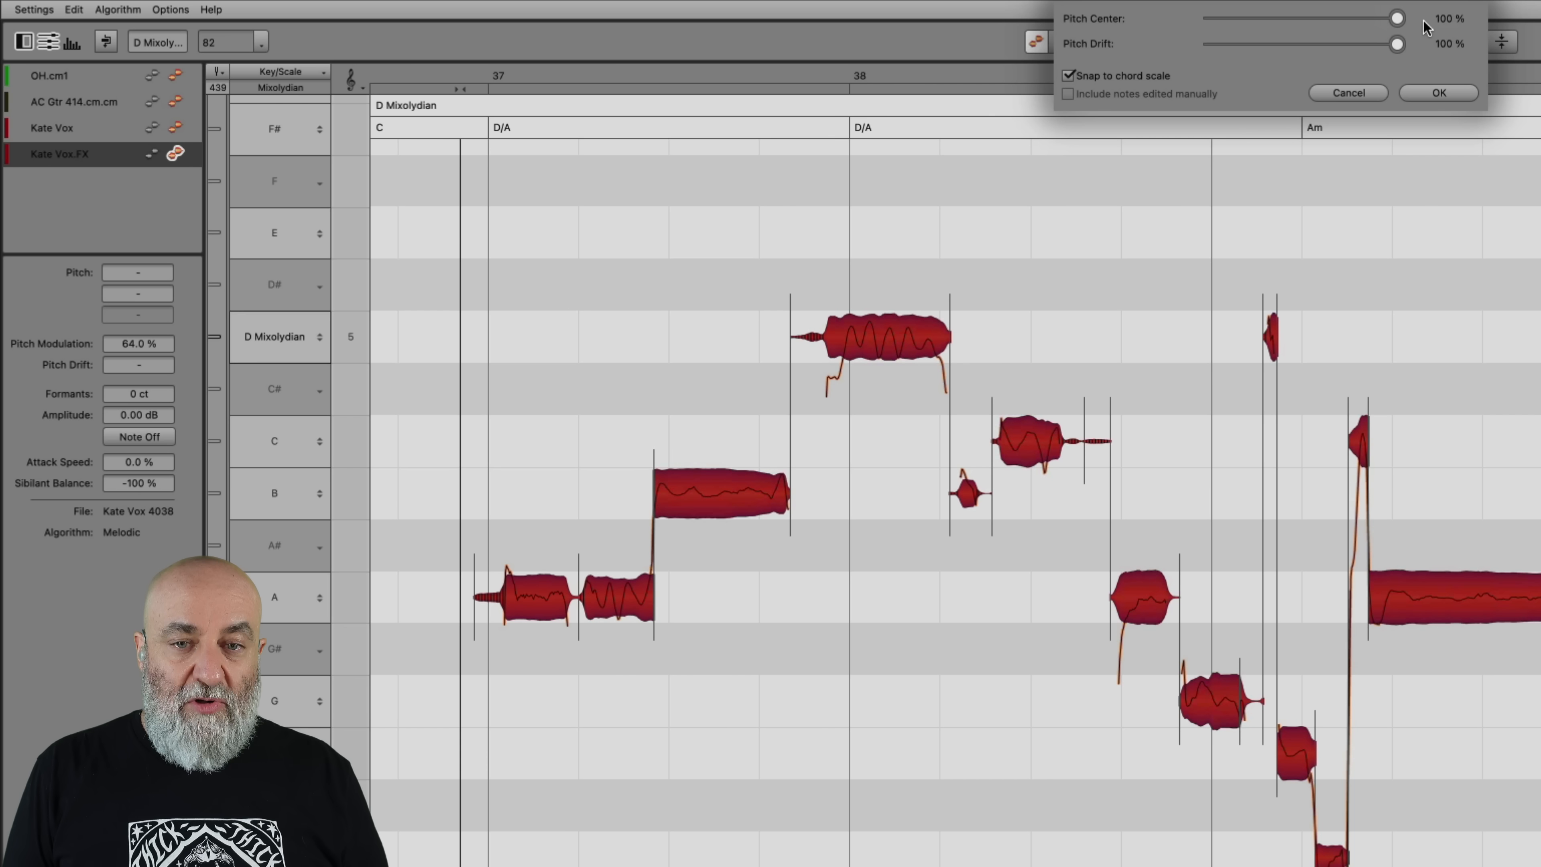
click(1416, 90)
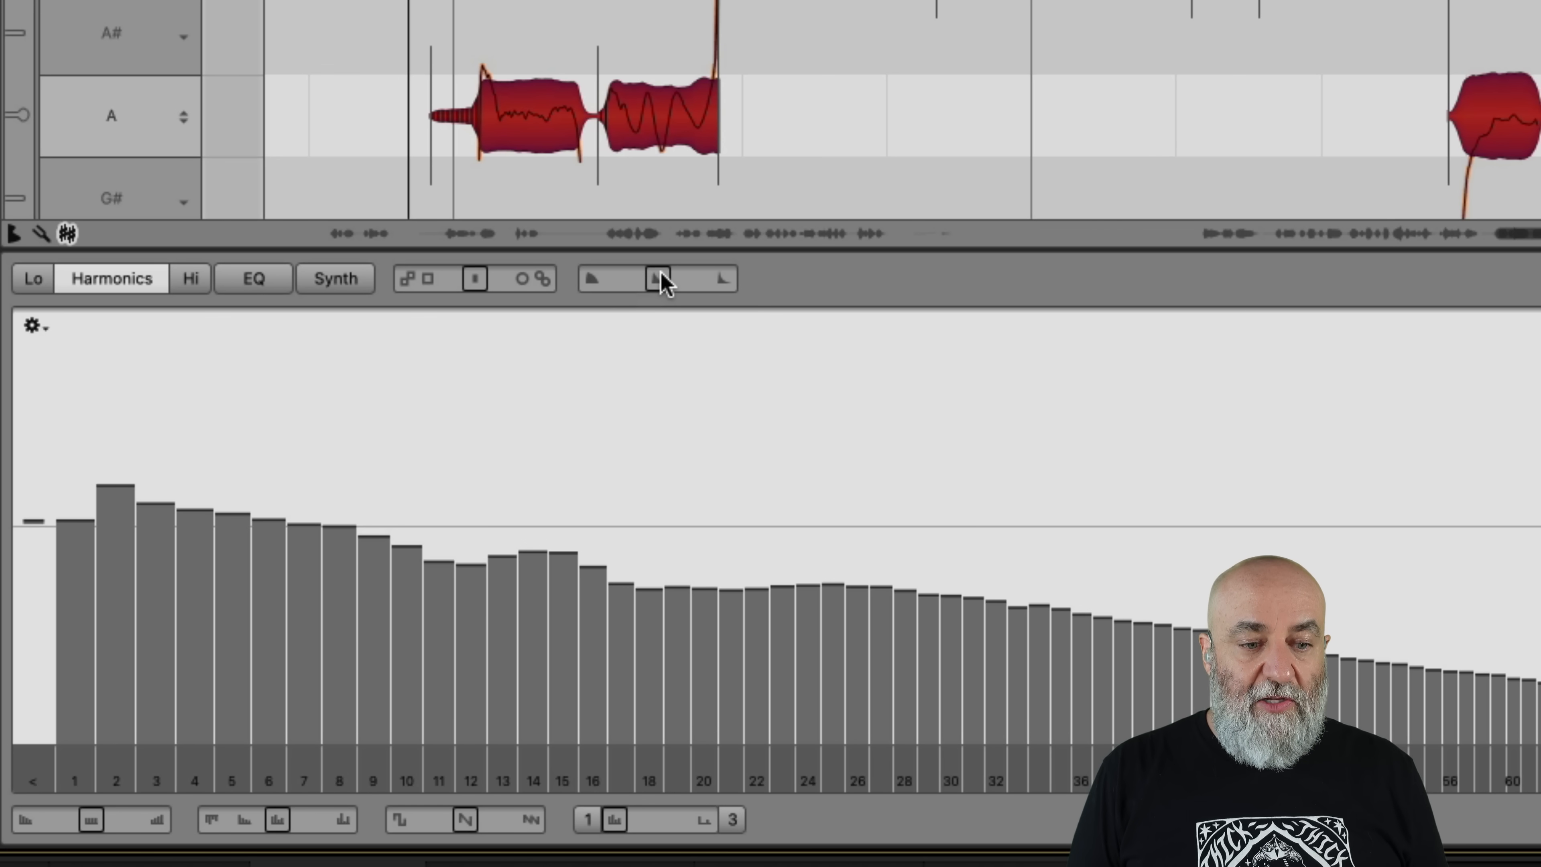
Set the Dynamics of the FX vocal's spectrum to -10 % in the sound editor
mouse_move(660, 272)
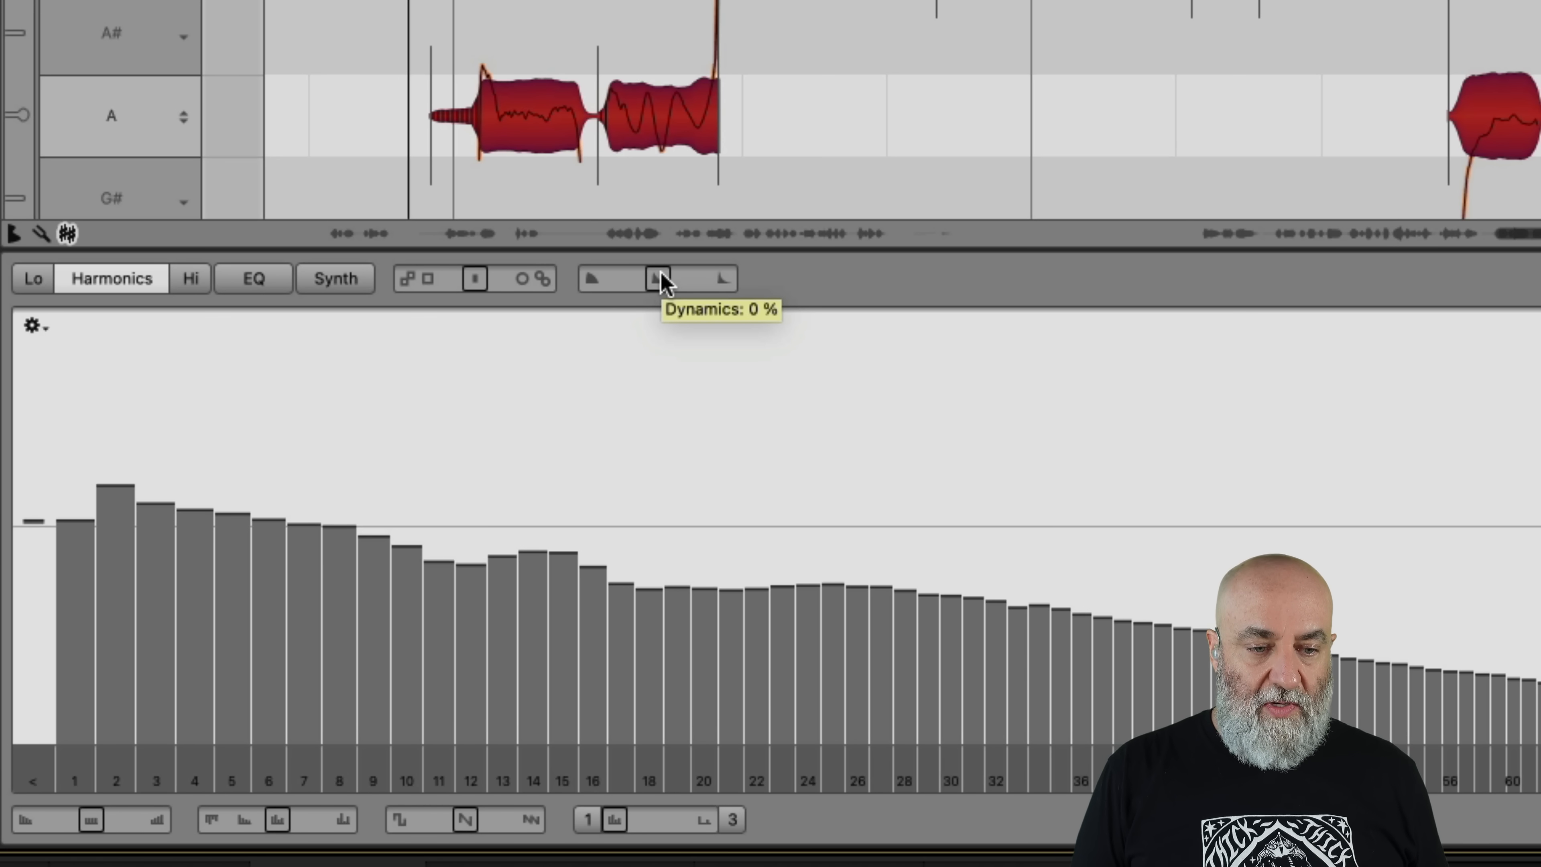
drag(660, 275, 653, 277)
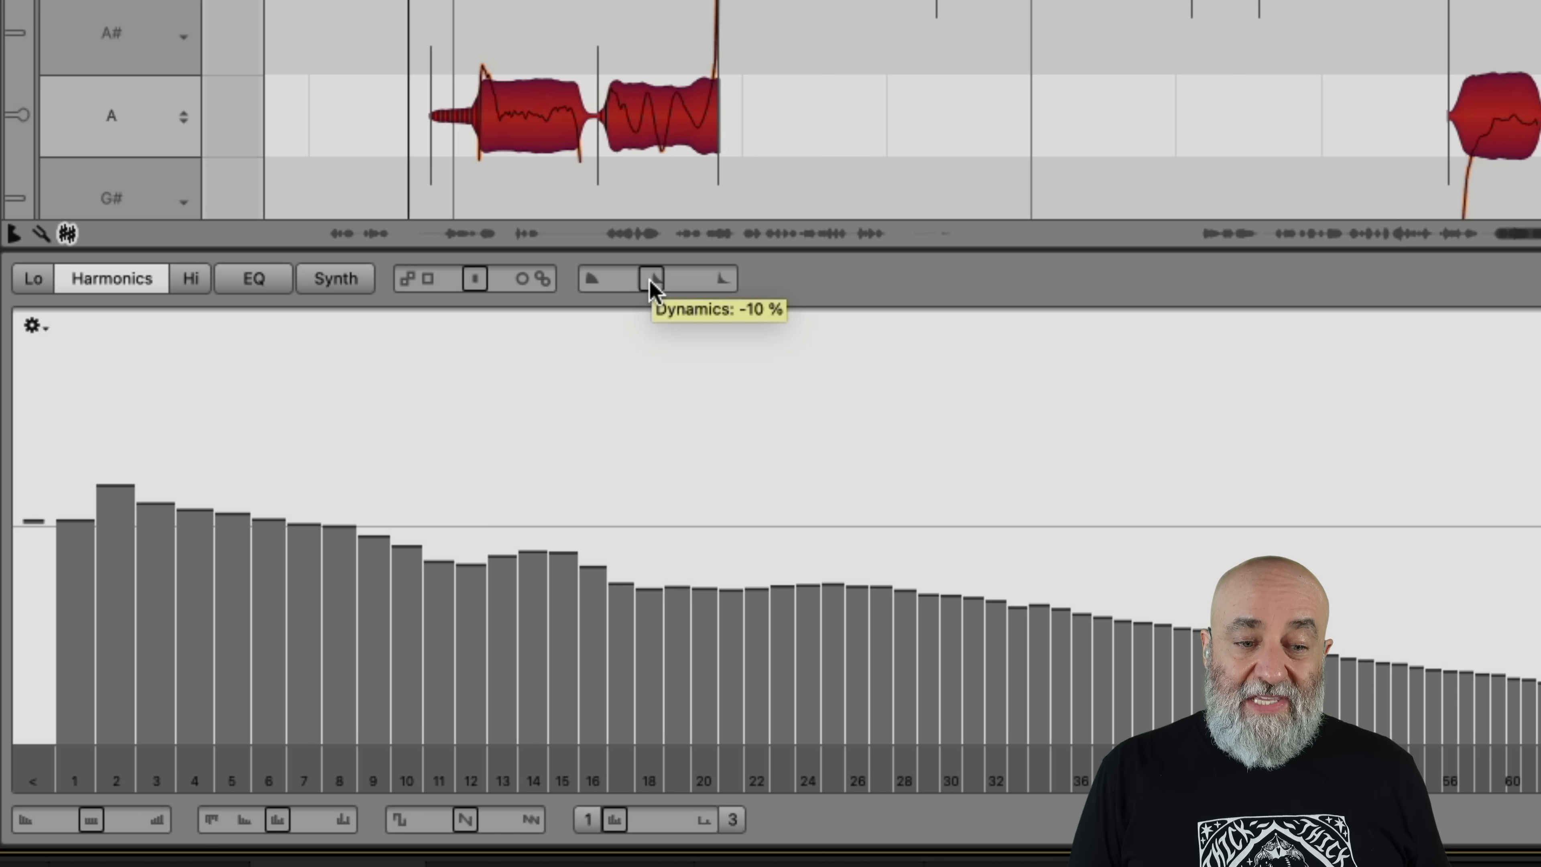
drag(651, 285, 640, 298)
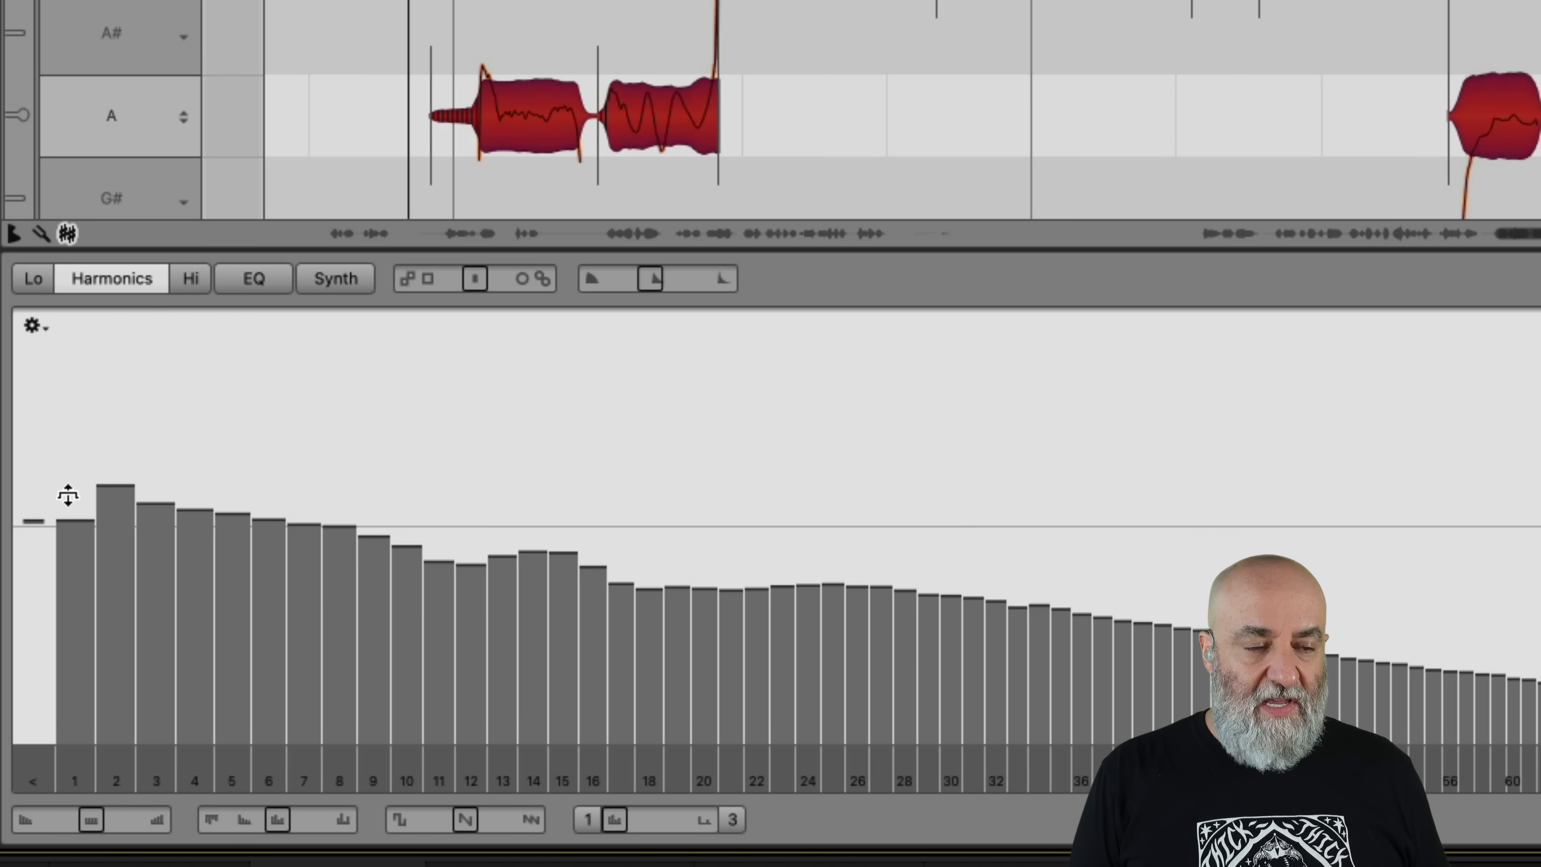
Pull the level below the first harmonic all the way down and moderately lower the first harmonic
drag(34, 522, 24, 768)
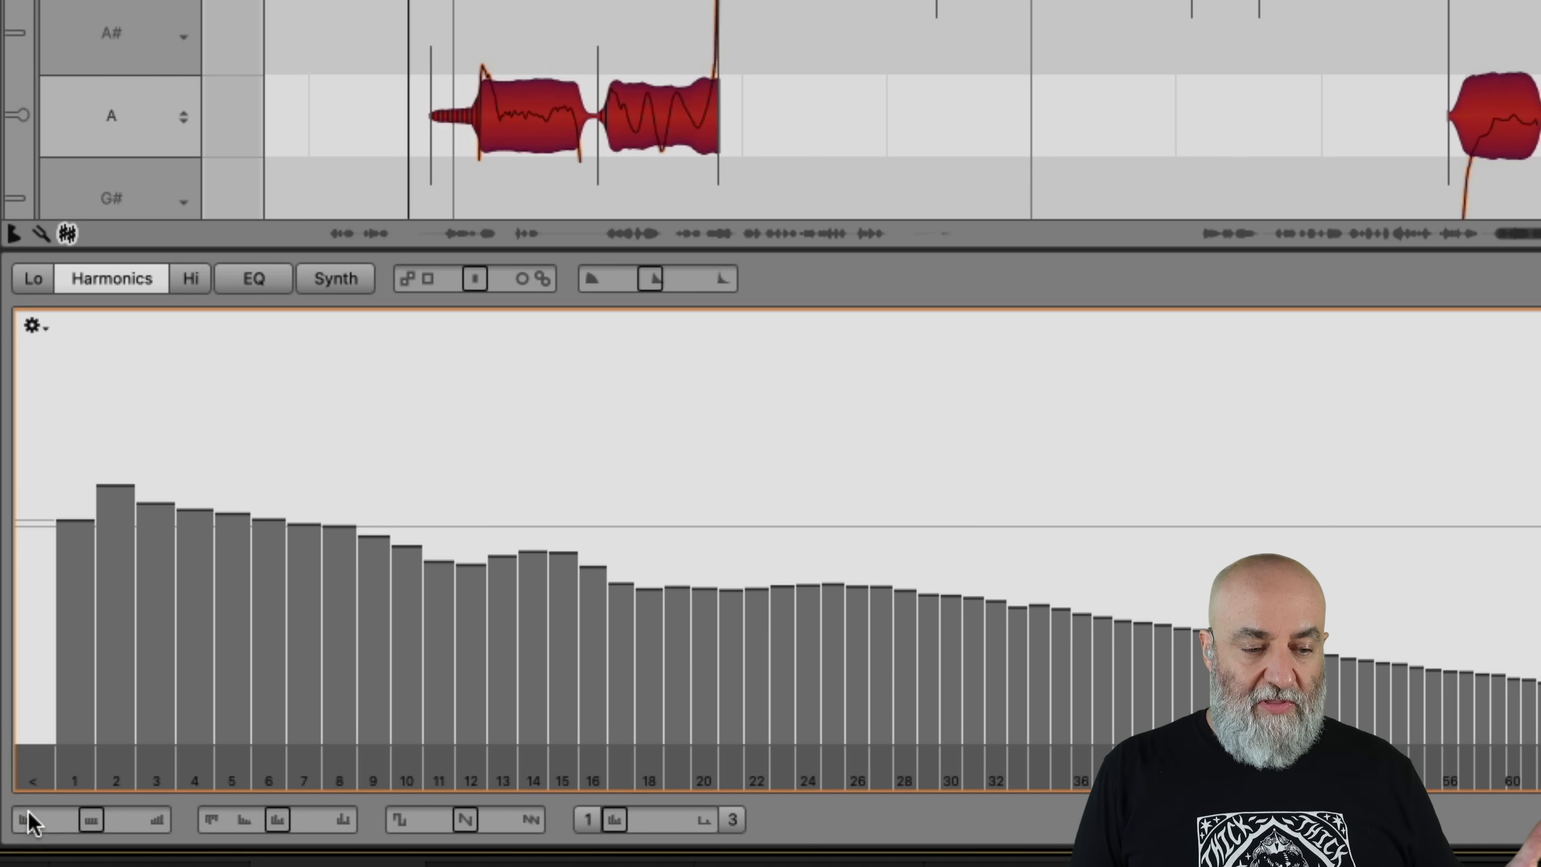
click(74, 532)
drag(74, 531, 71, 583)
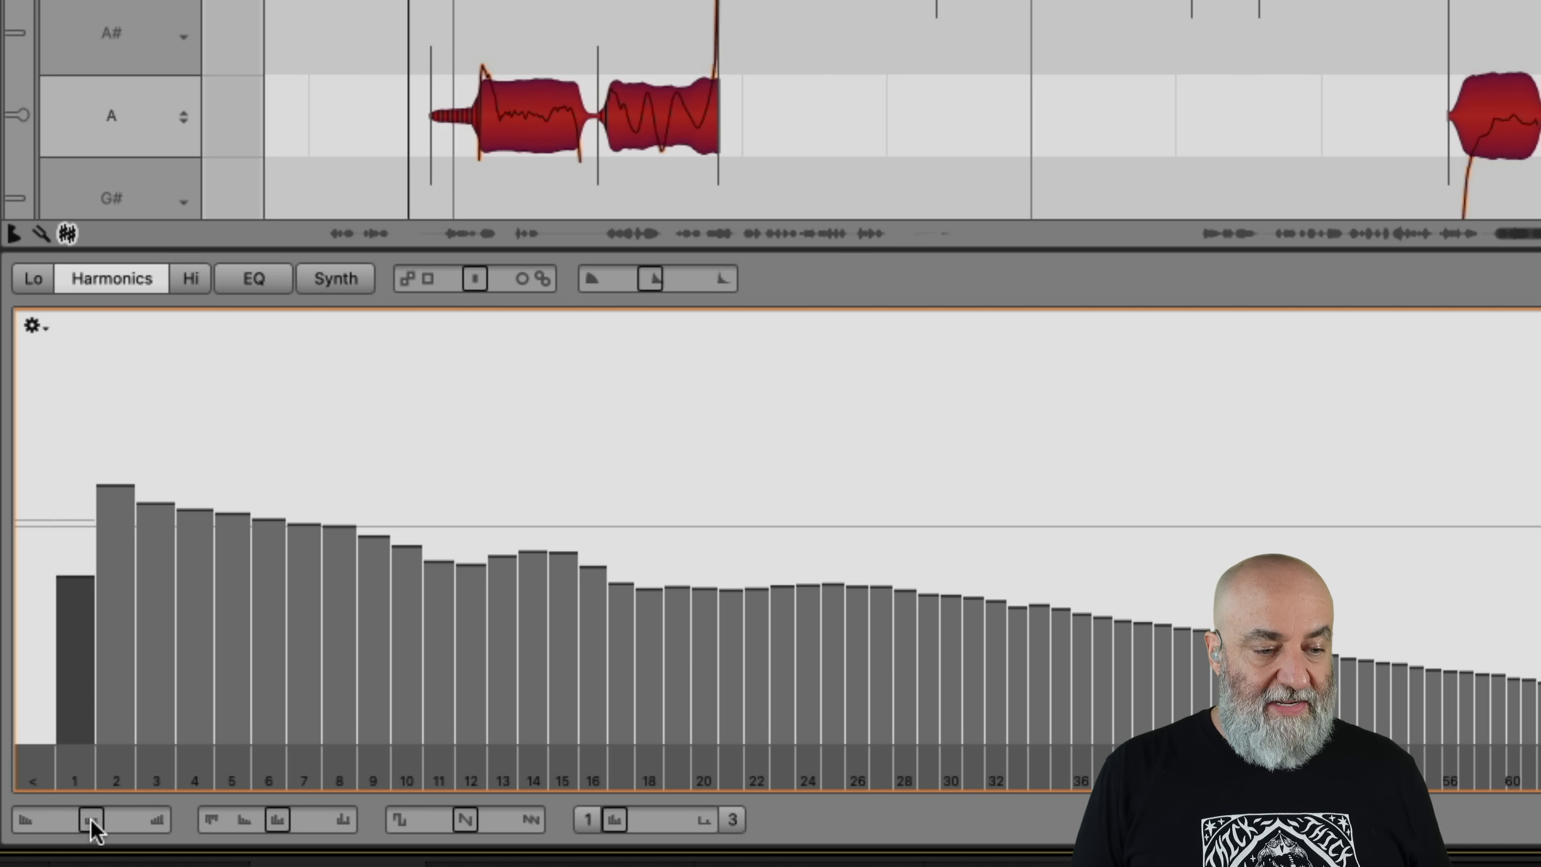
Raise the harmonics' Brilliance slightly, try Contour at -100 %, and settle on Contour at its maximum
mouse_move(92, 819)
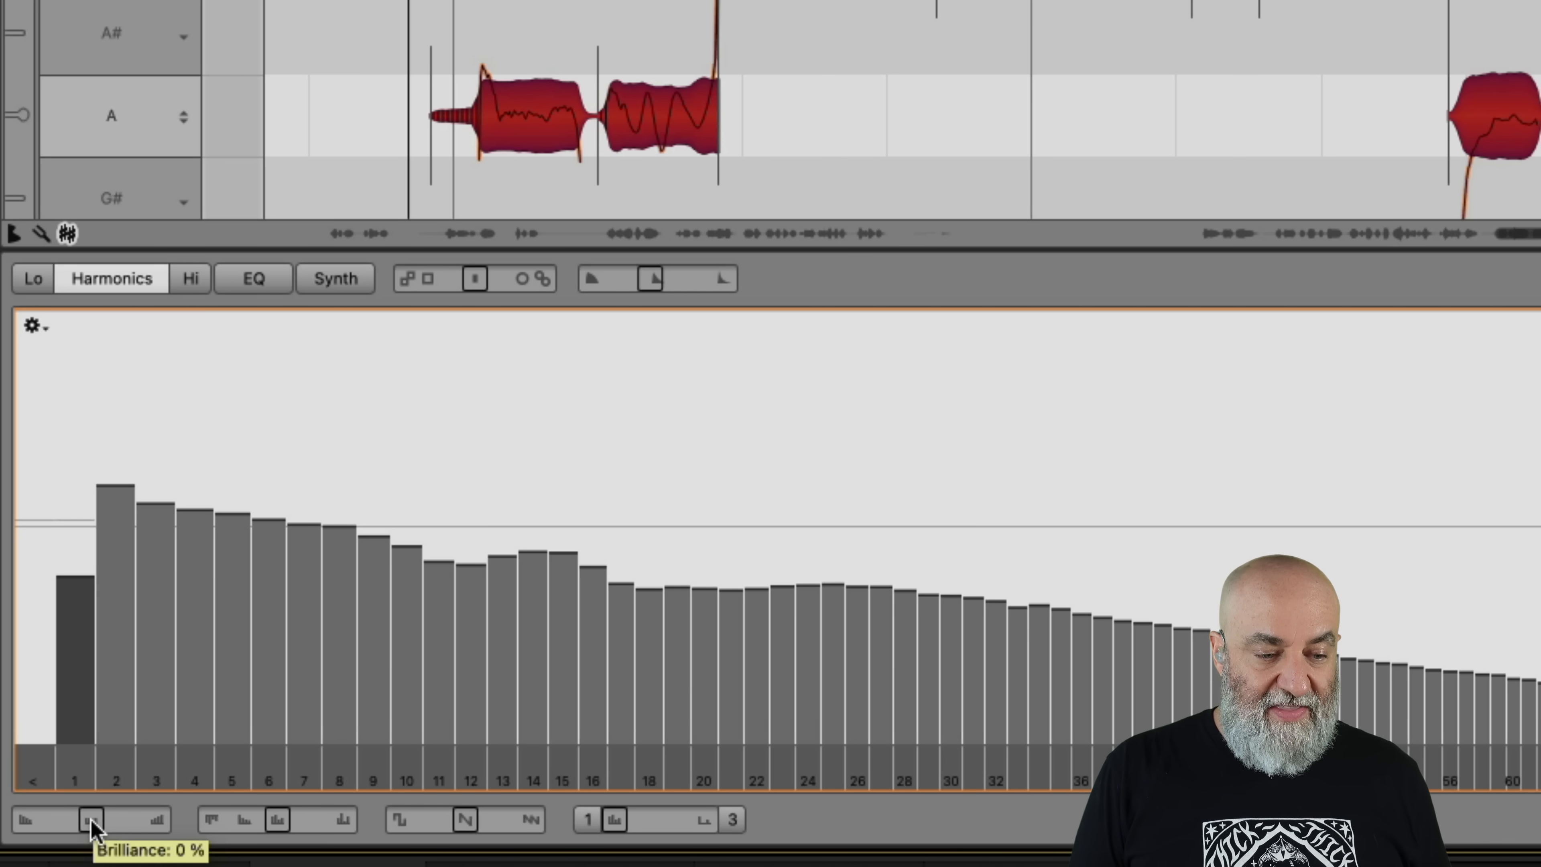
drag(91, 821, 99, 824)
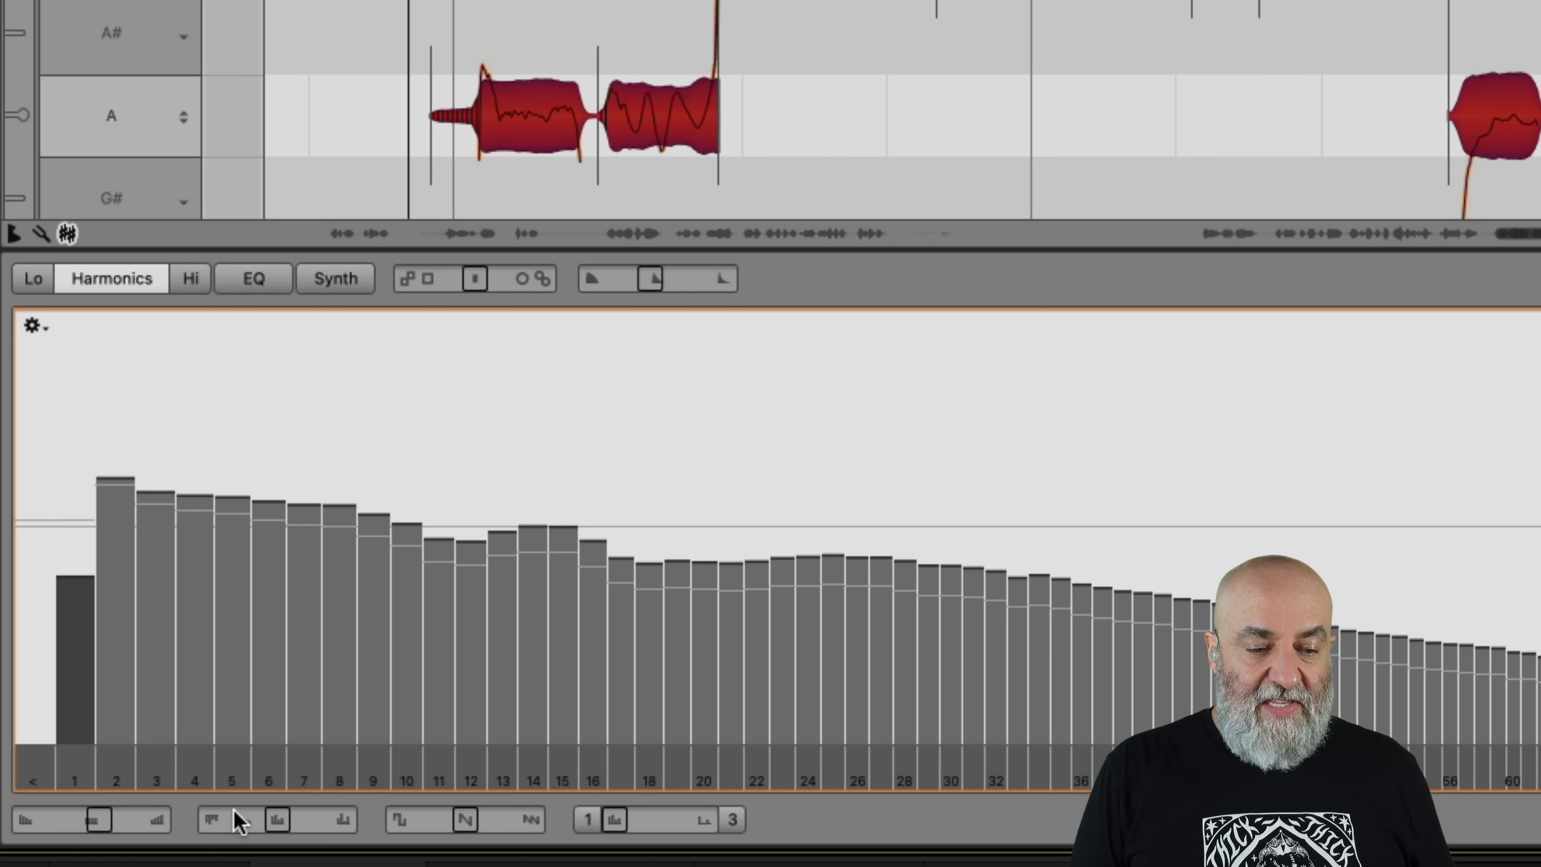
mouse_move(238, 821)
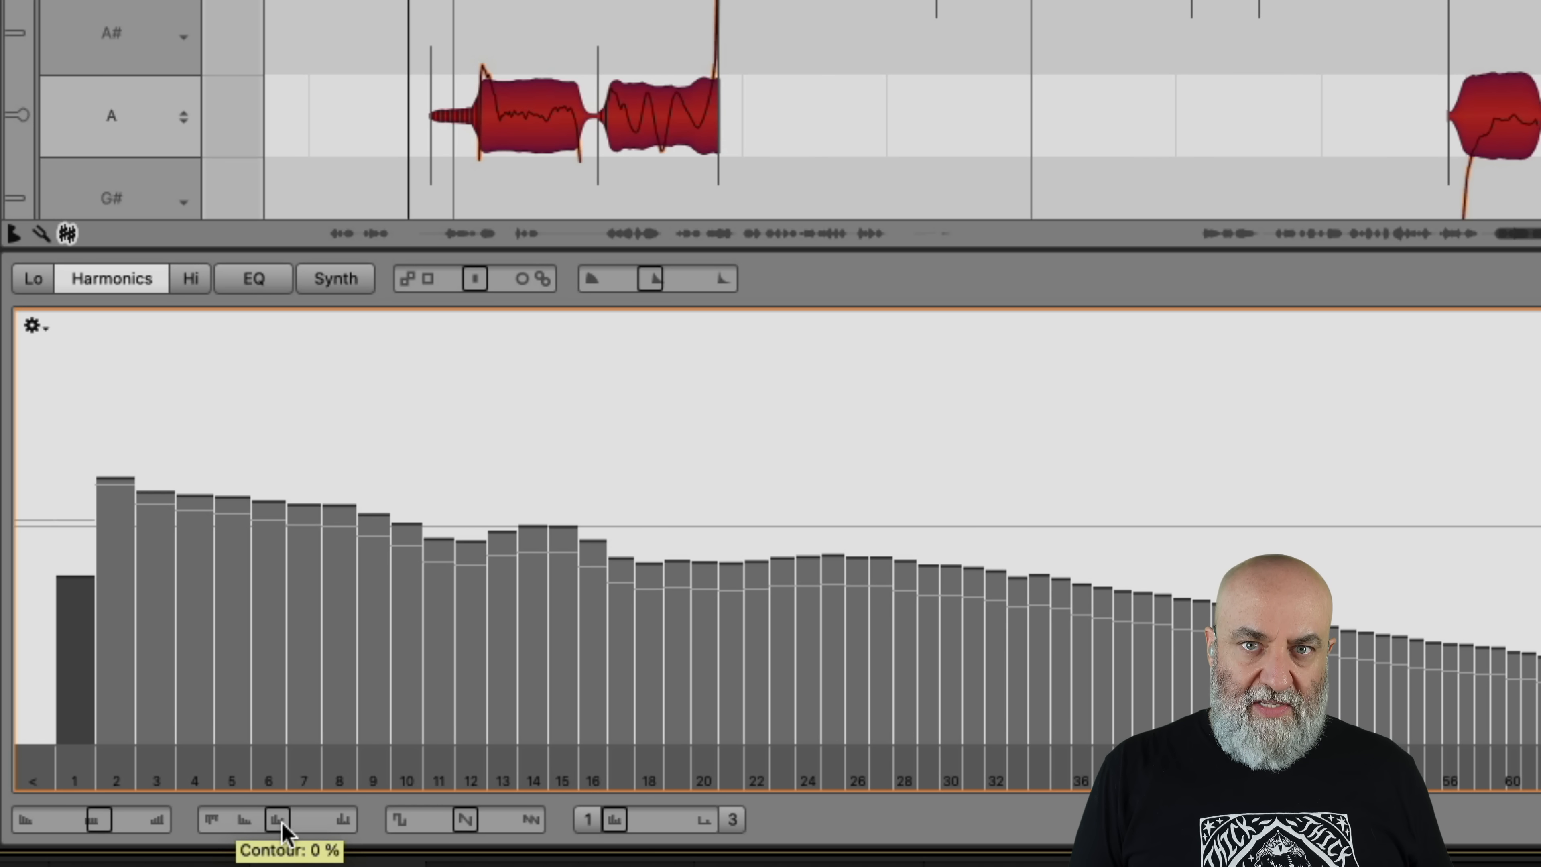
drag(280, 833, 375, 836)
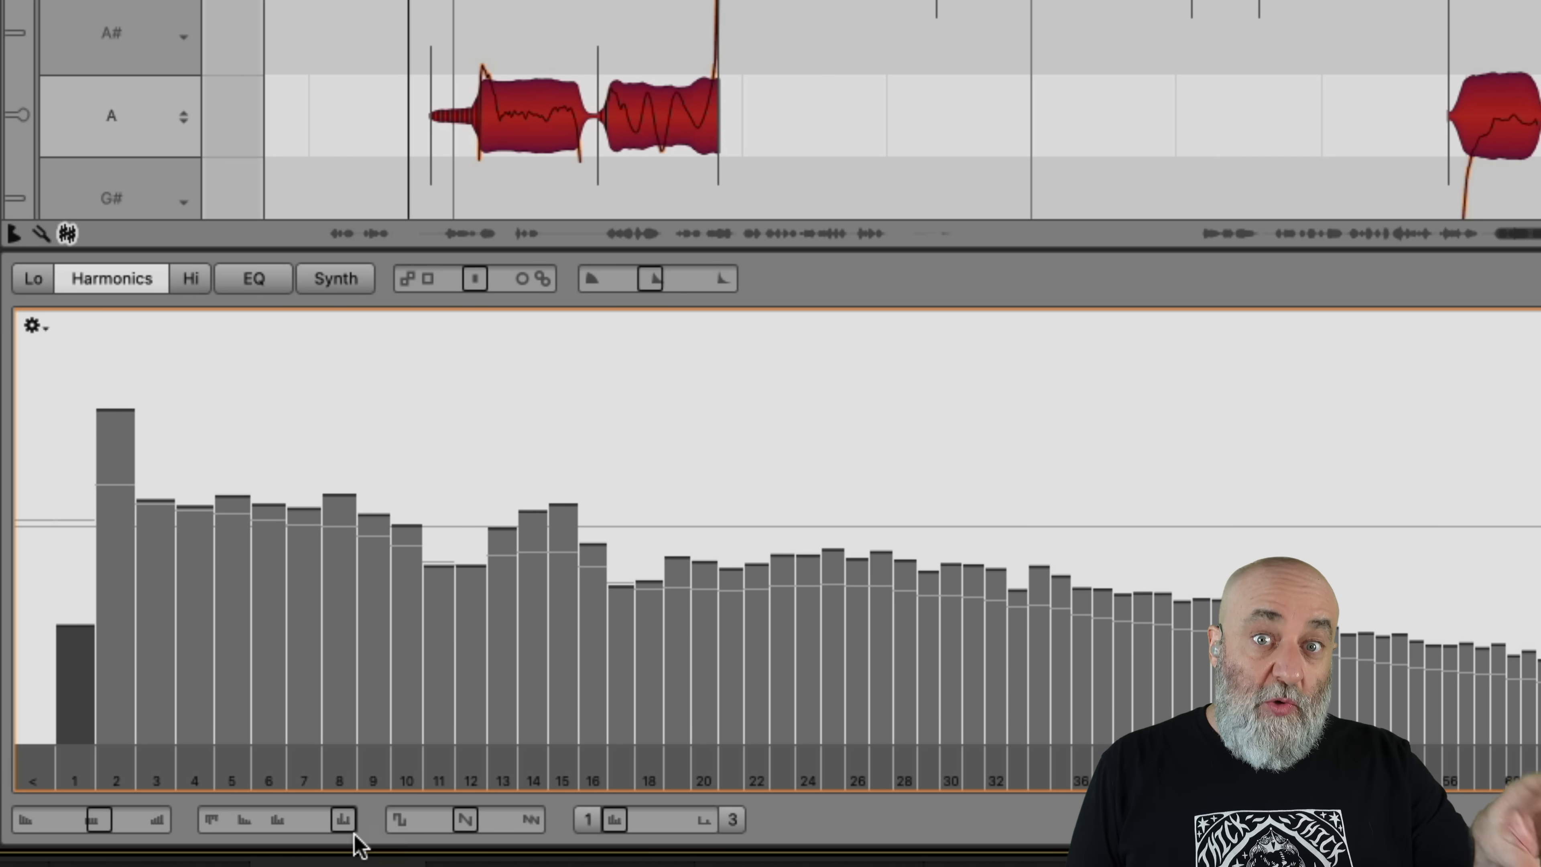
drag(343, 819, 248, 844)
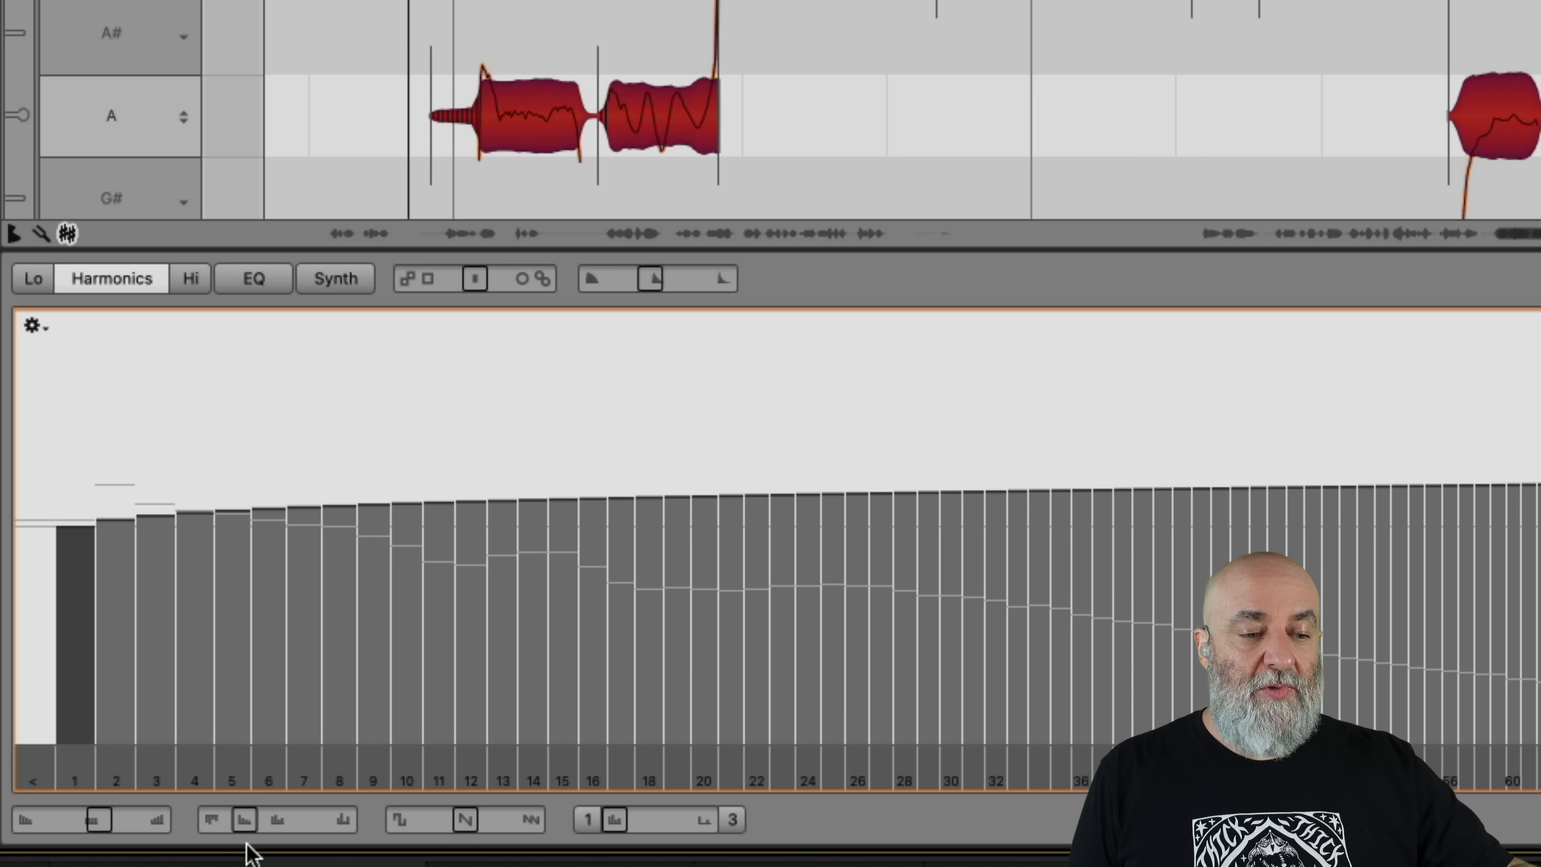
mouse_move(255, 825)
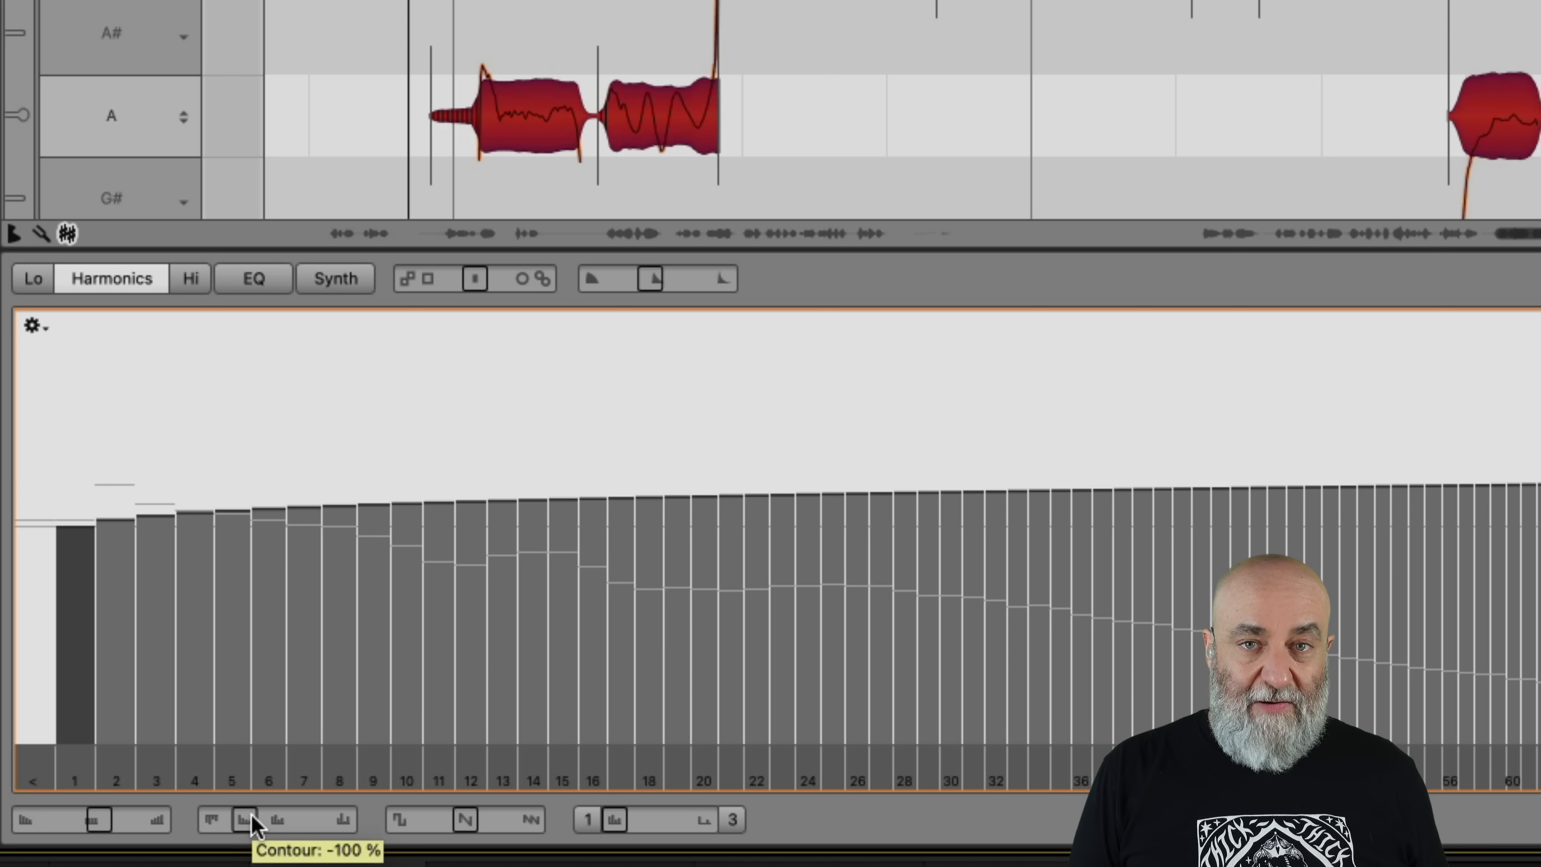
drag(254, 819, 388, 831)
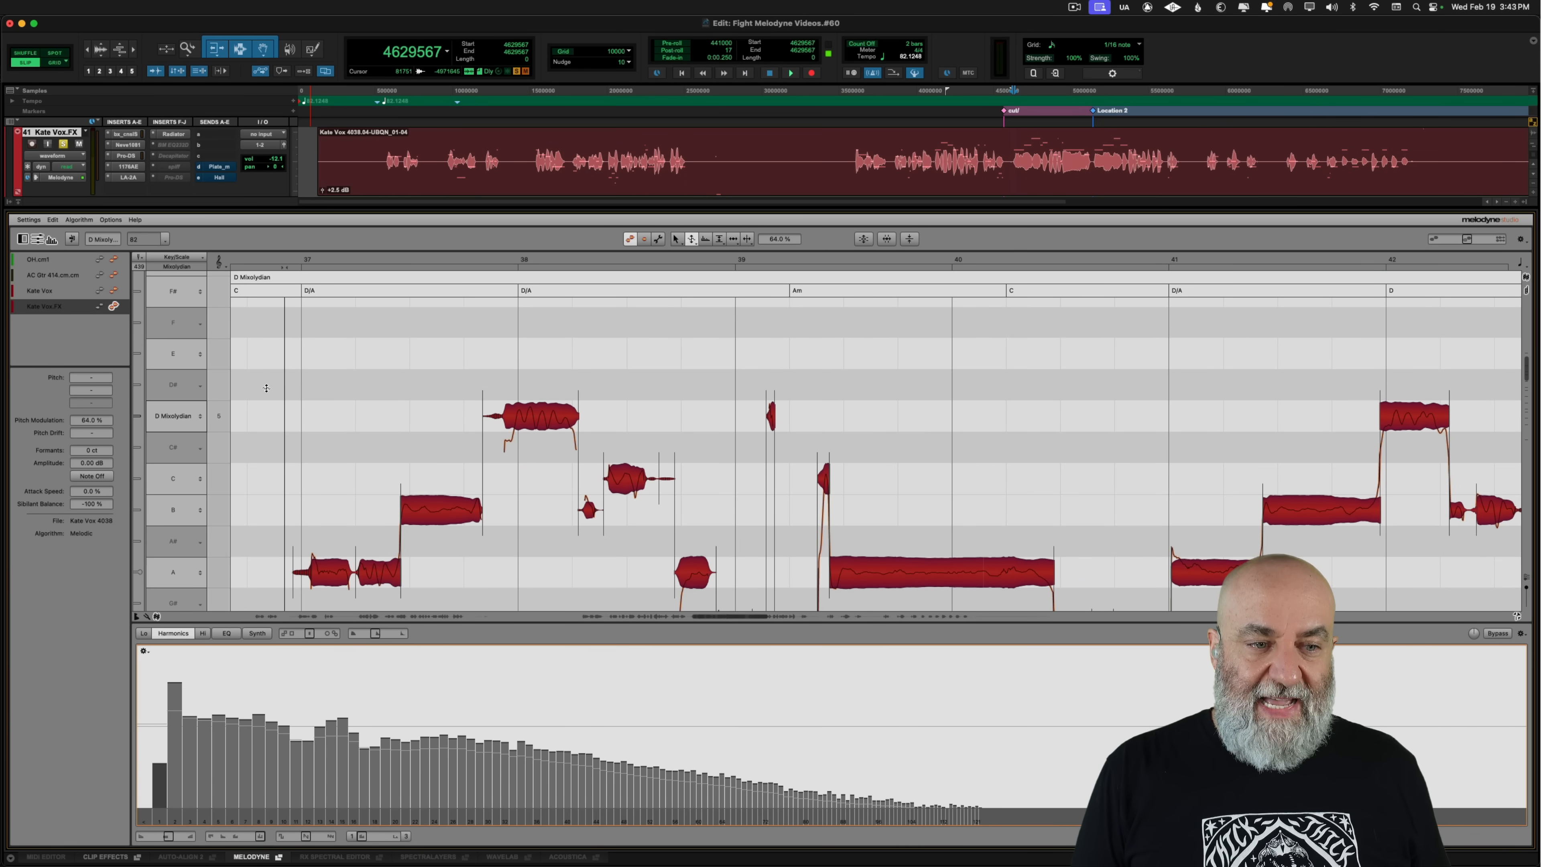
Route the FX vocal's main output to the unavailable 3-4 stereo path and play the track back
key(space)
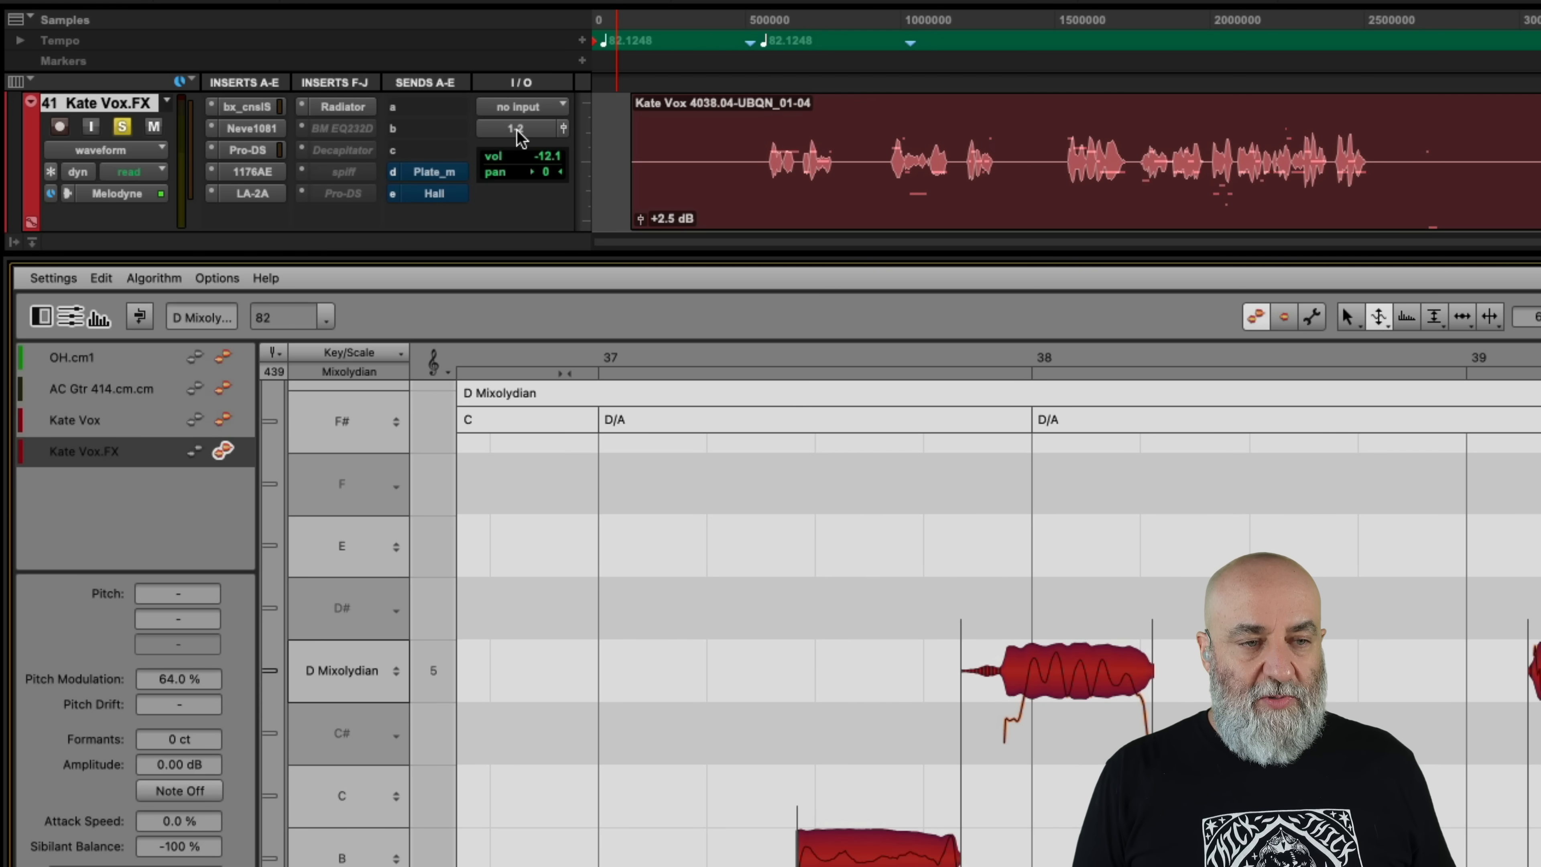
click(518, 130)
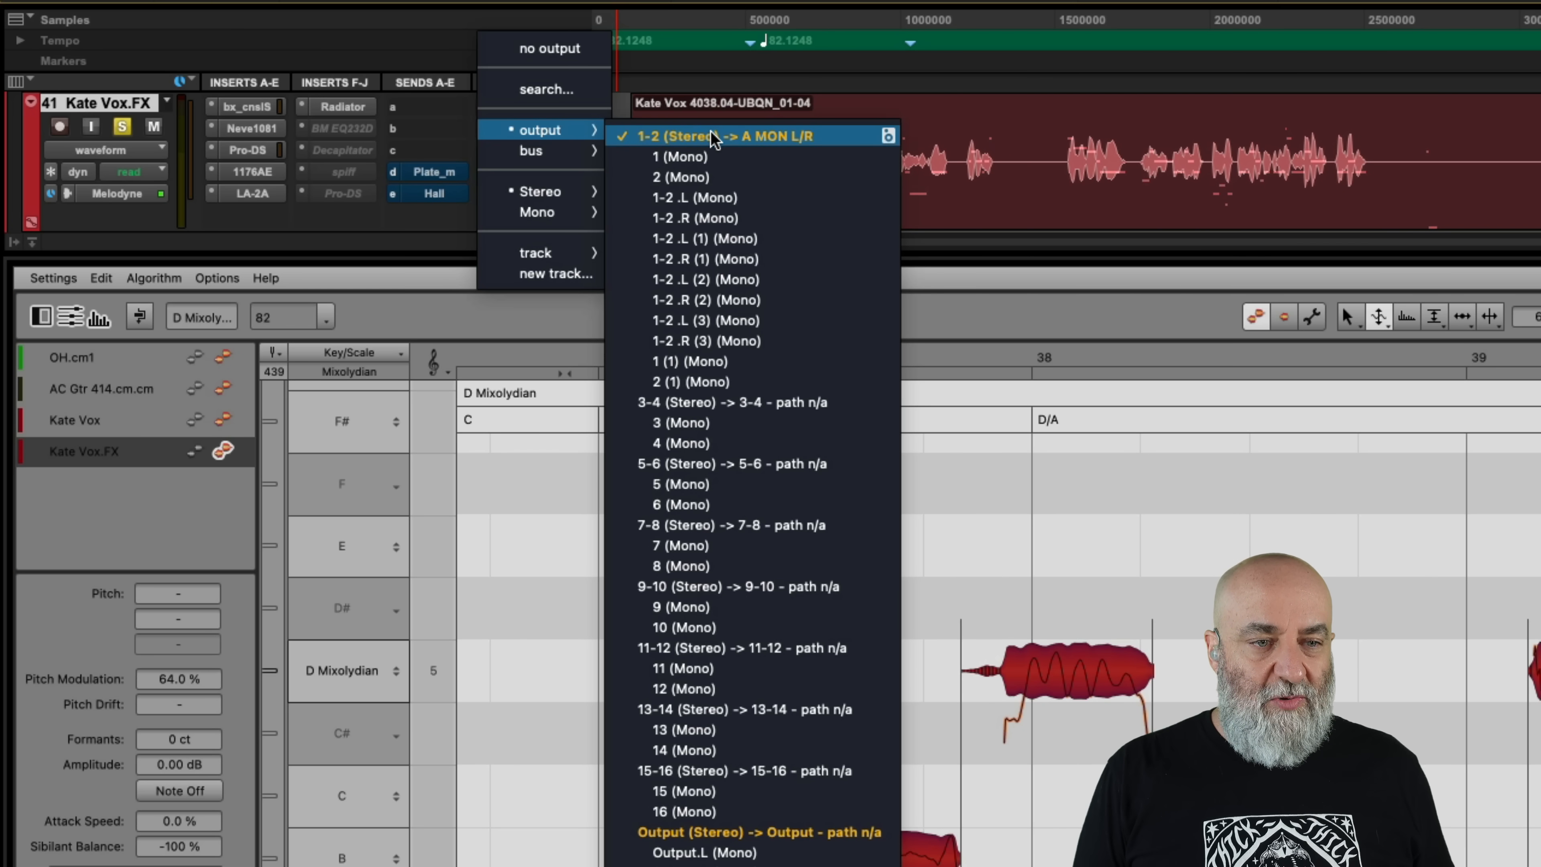
click(753, 404)
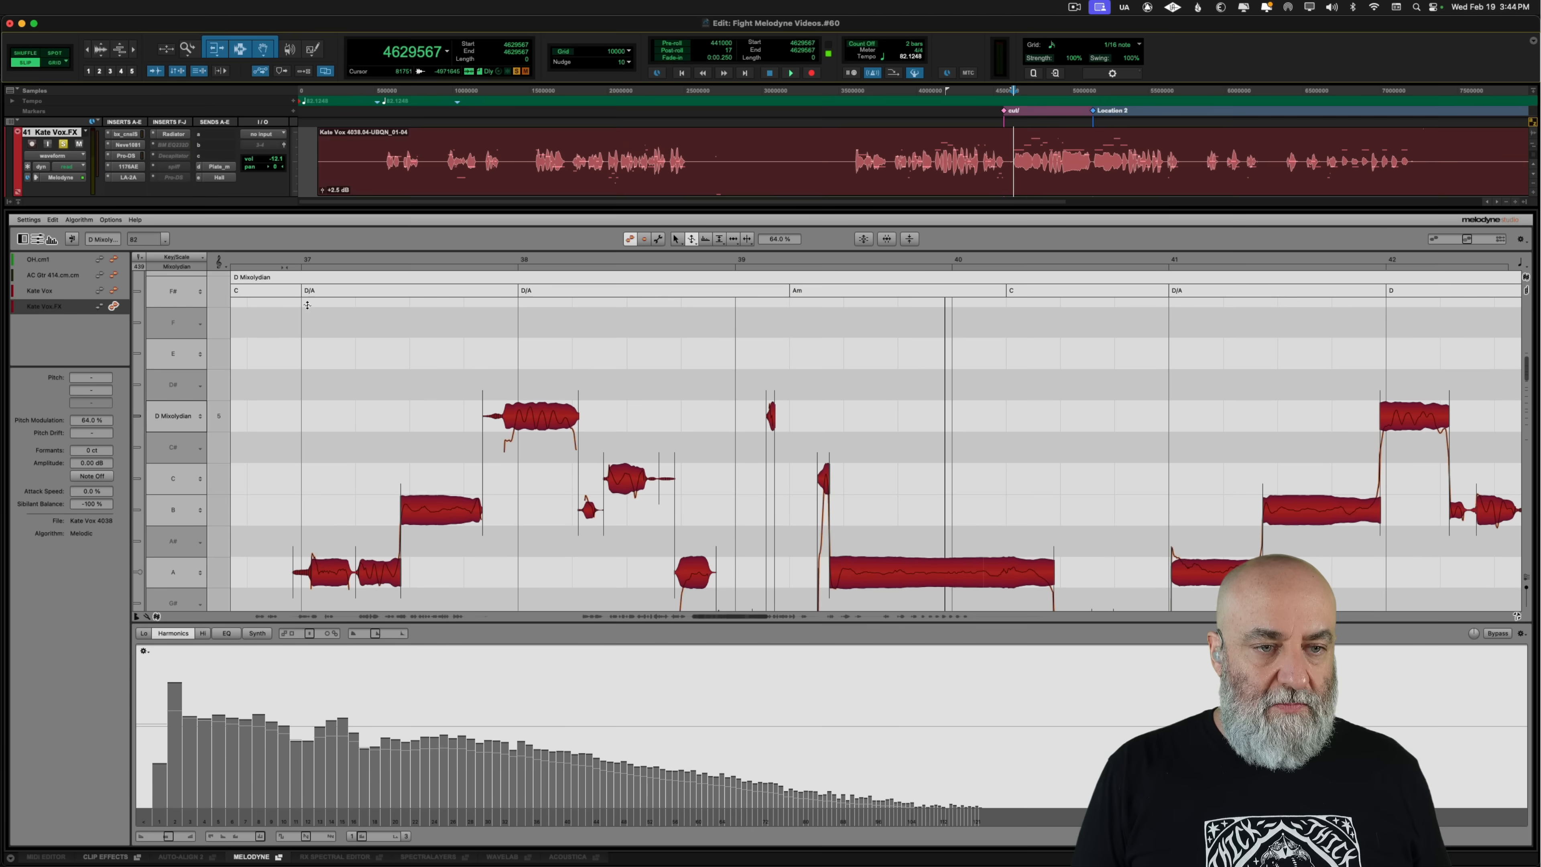
key(space)
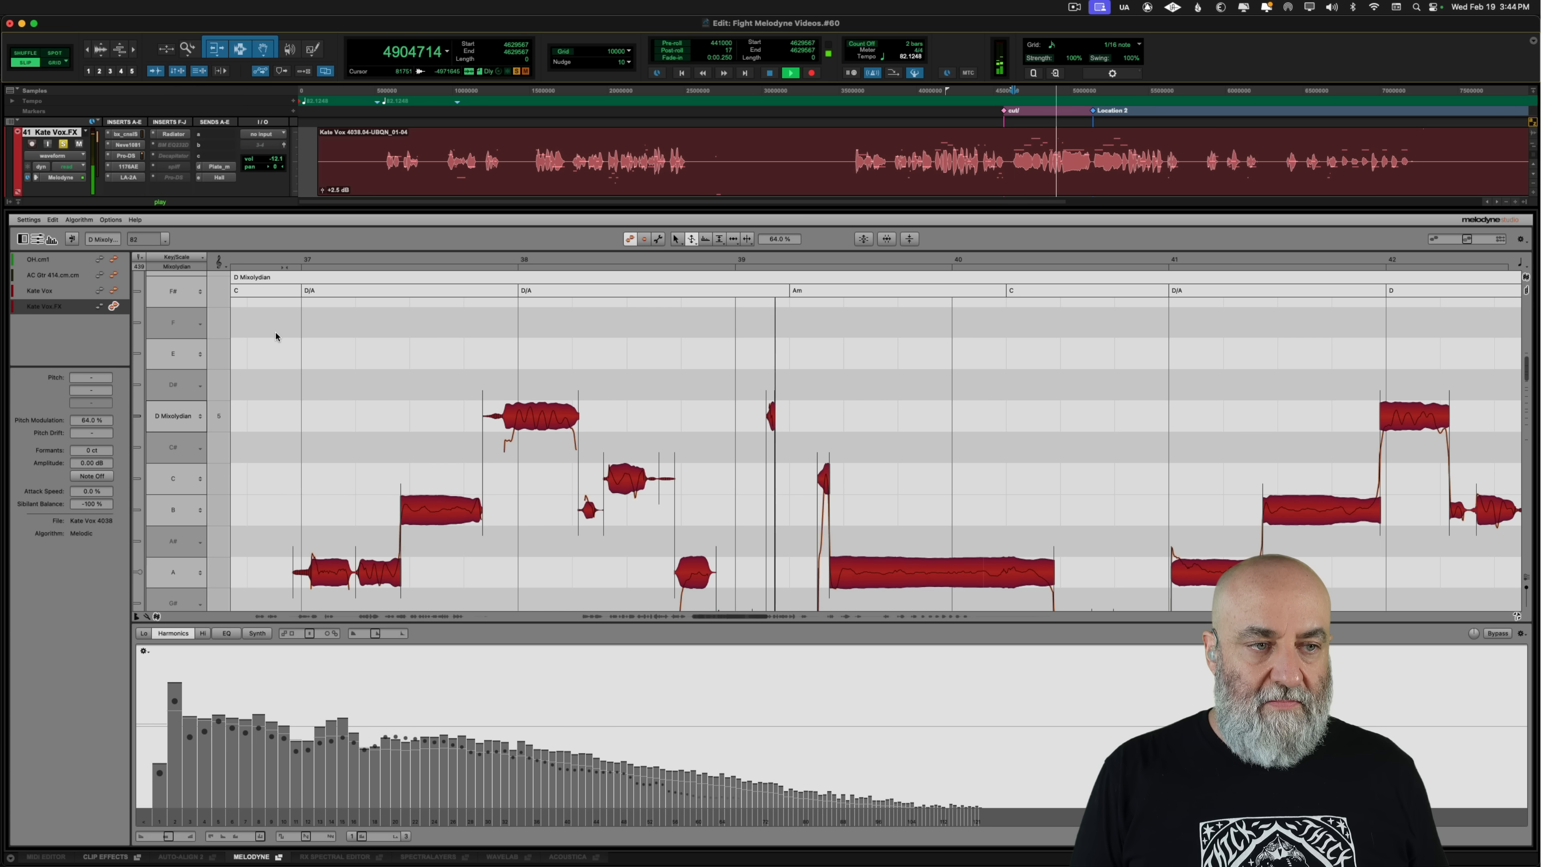
key(space)
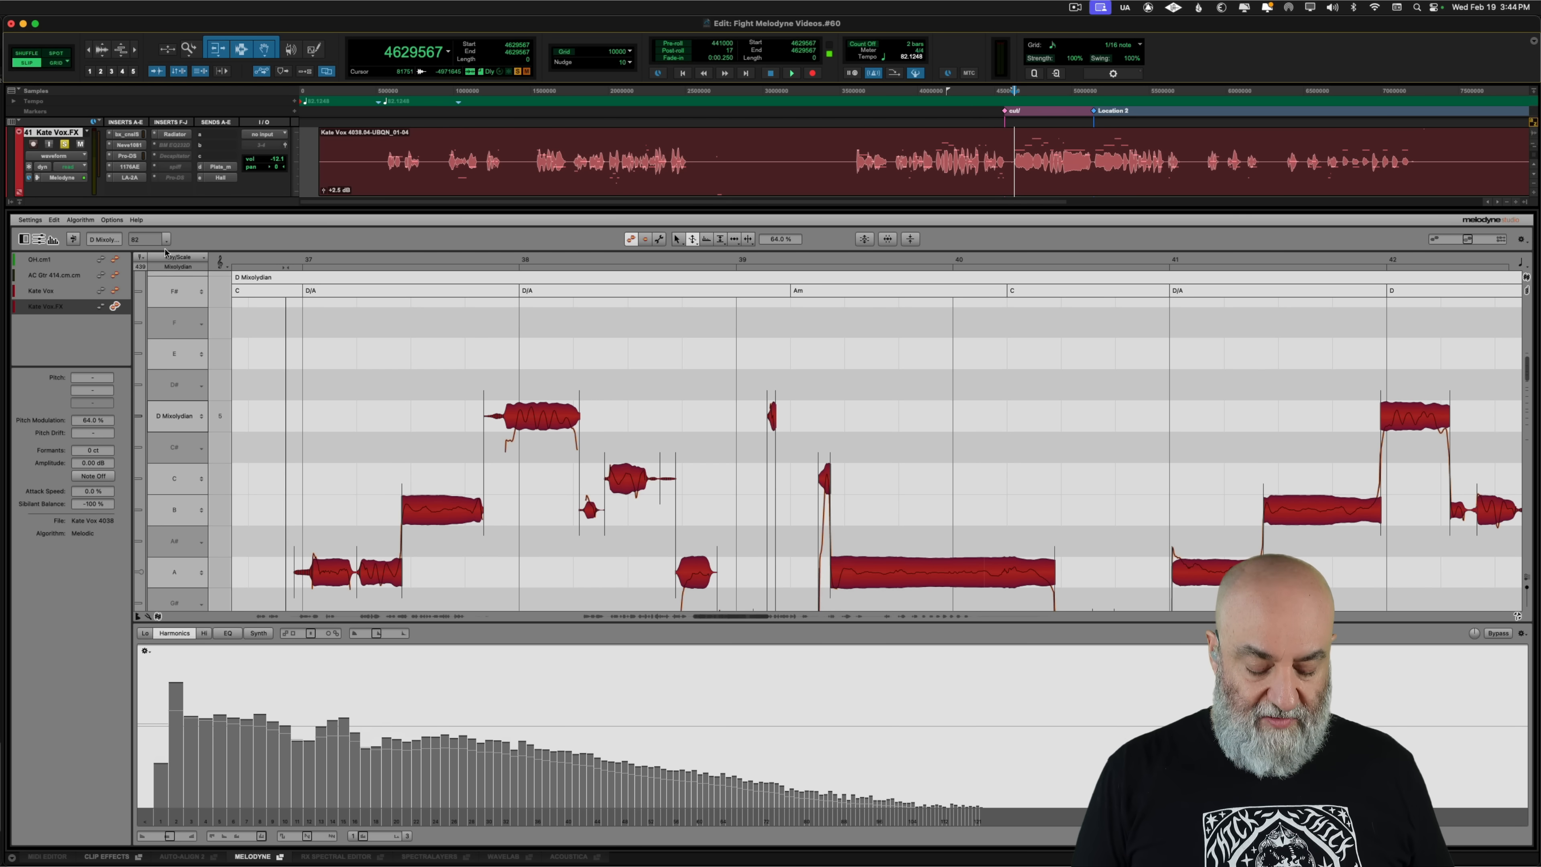
In the mixer, compare the lead and FX vocals as reverb sources by alternately muting their Plate_m and Hall sends
key(super+equal)
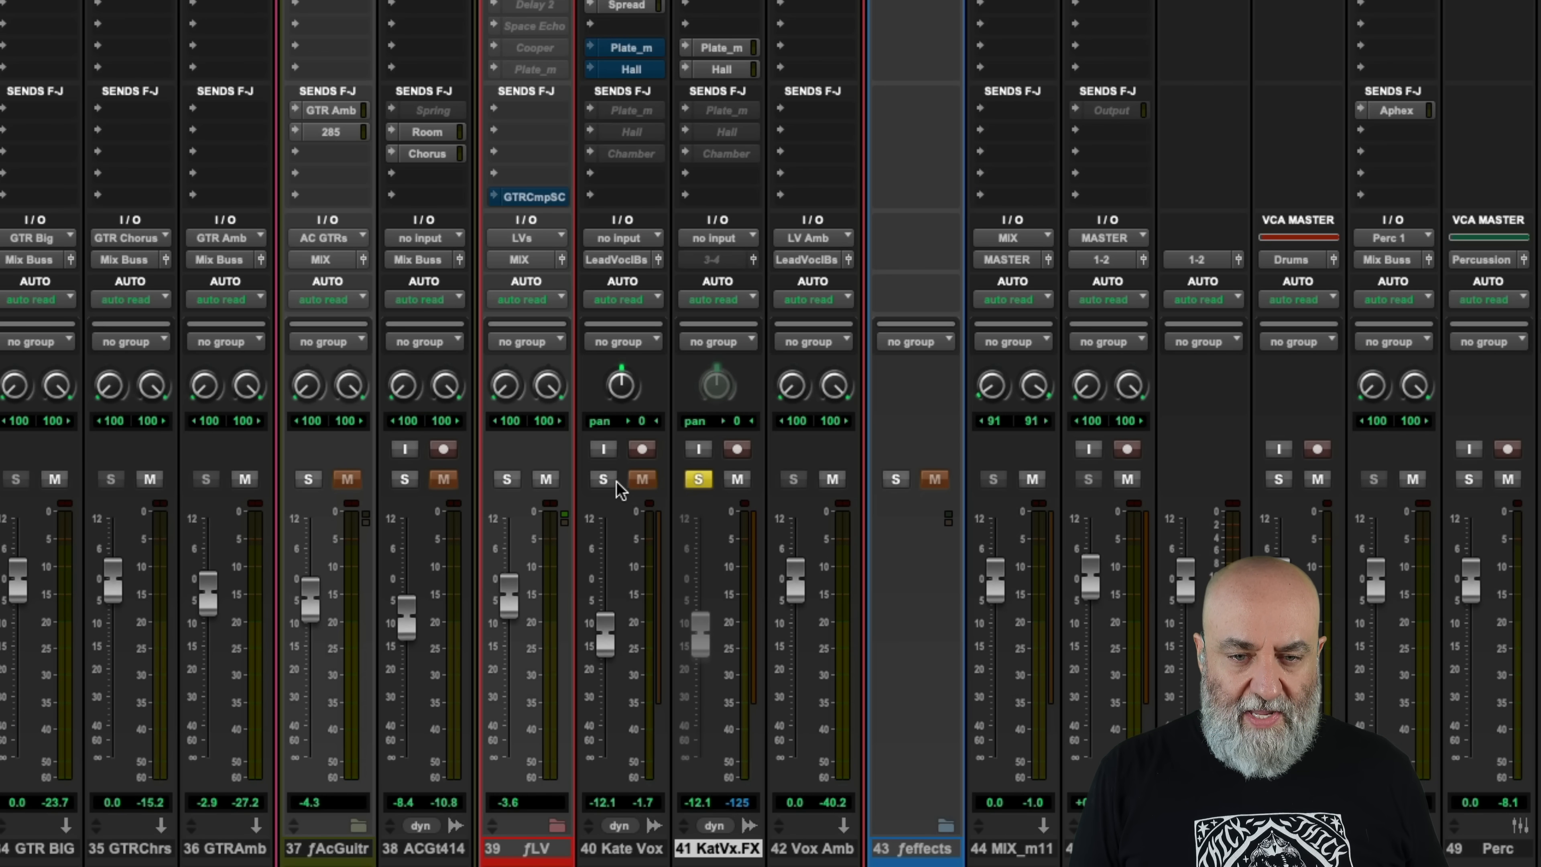
shift+super+click(731, 44)
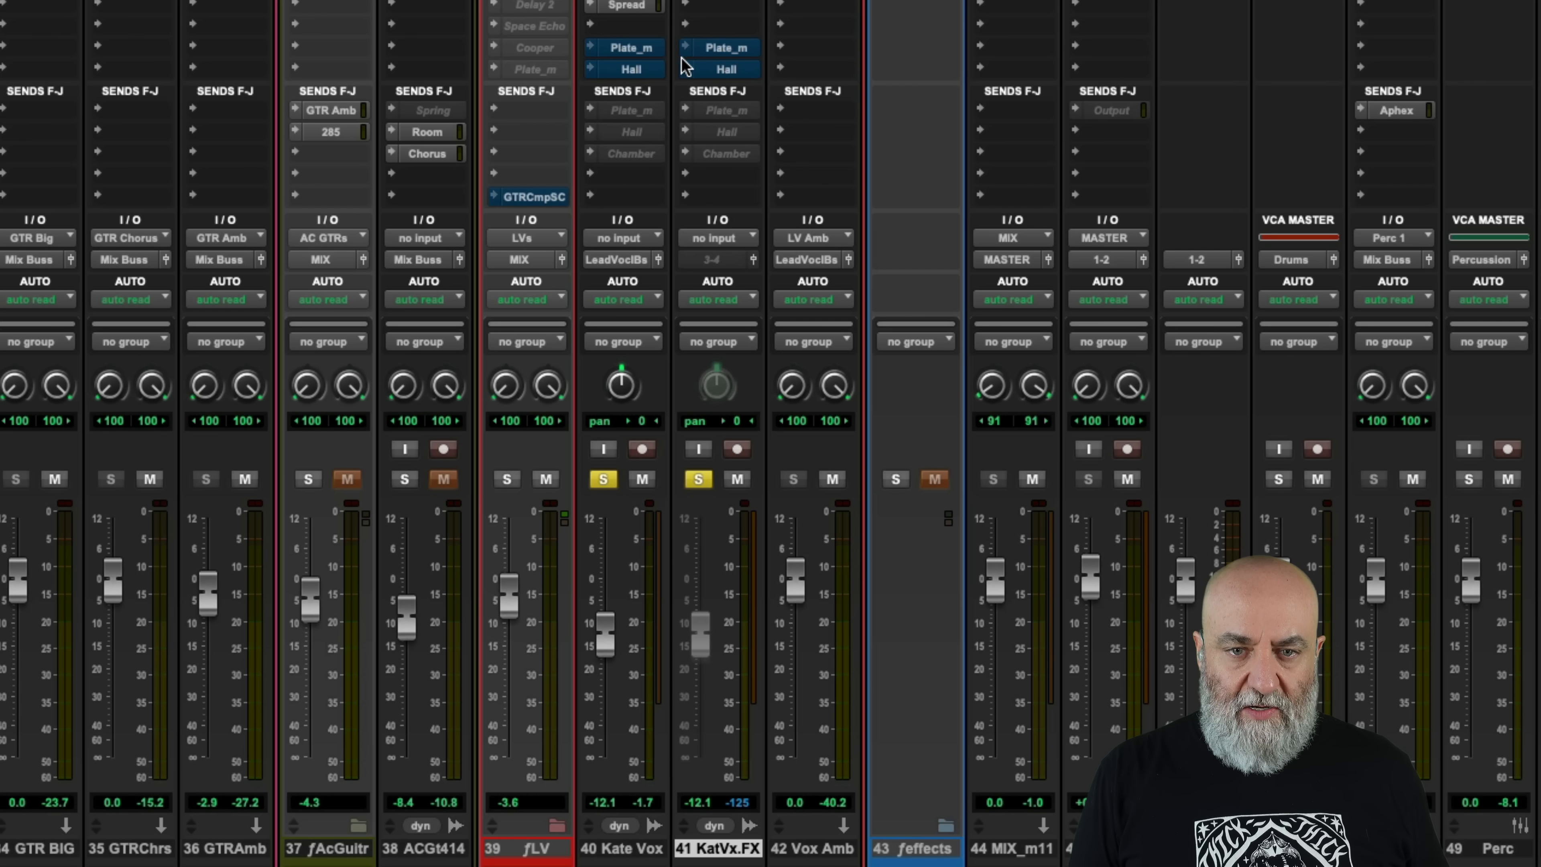
shift+super+click(646, 48)
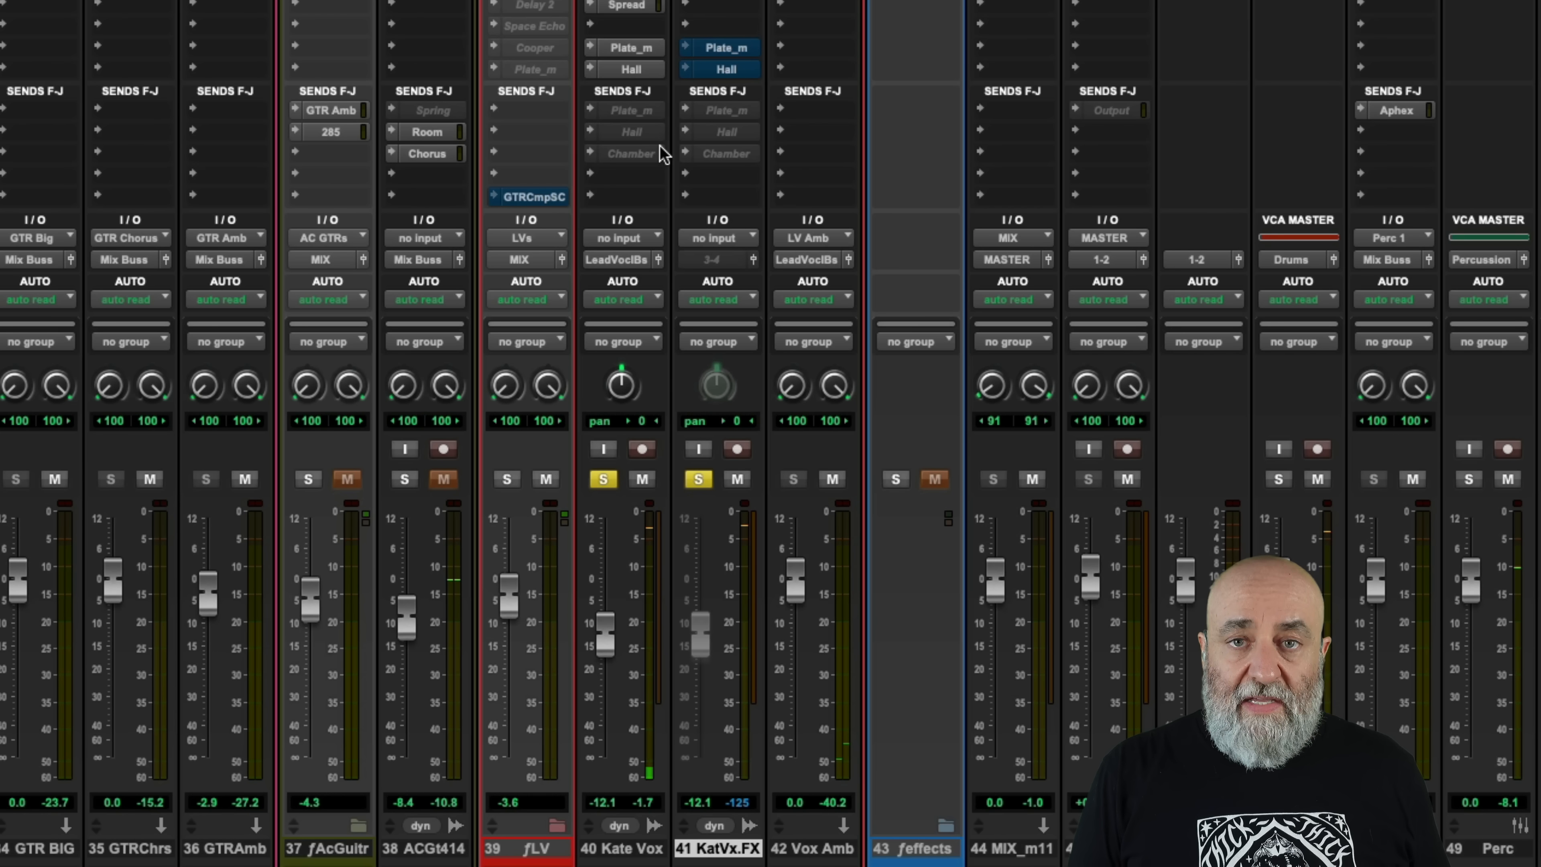
super+click(640, 50)
super+click(648, 61)
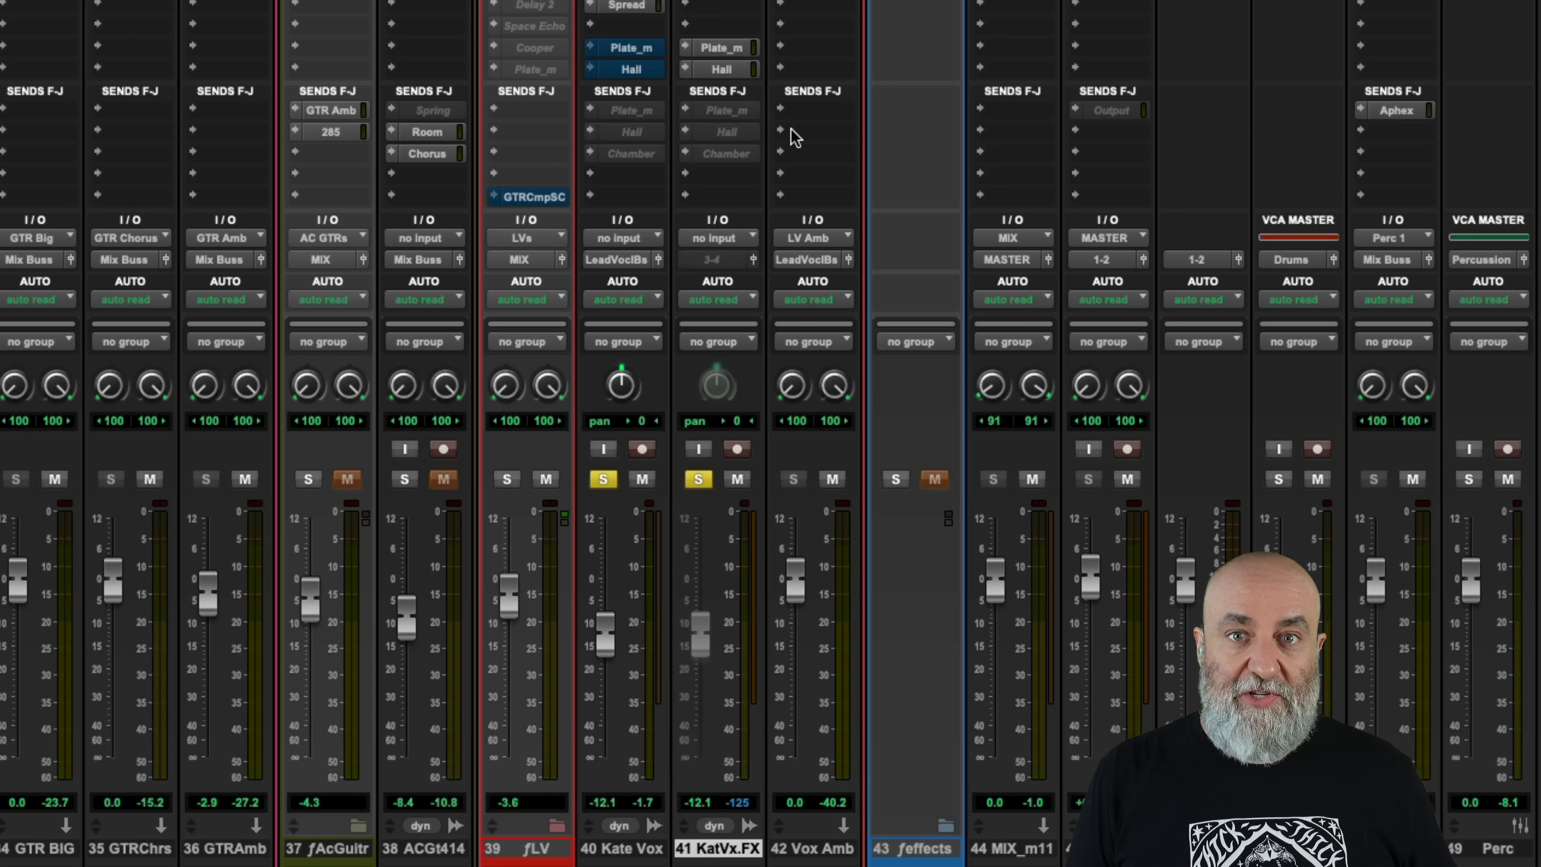
Clear the solos on the lead and FX vocal tracks in the mixer and return to the edit window
scroll(791, 129, up, 10)
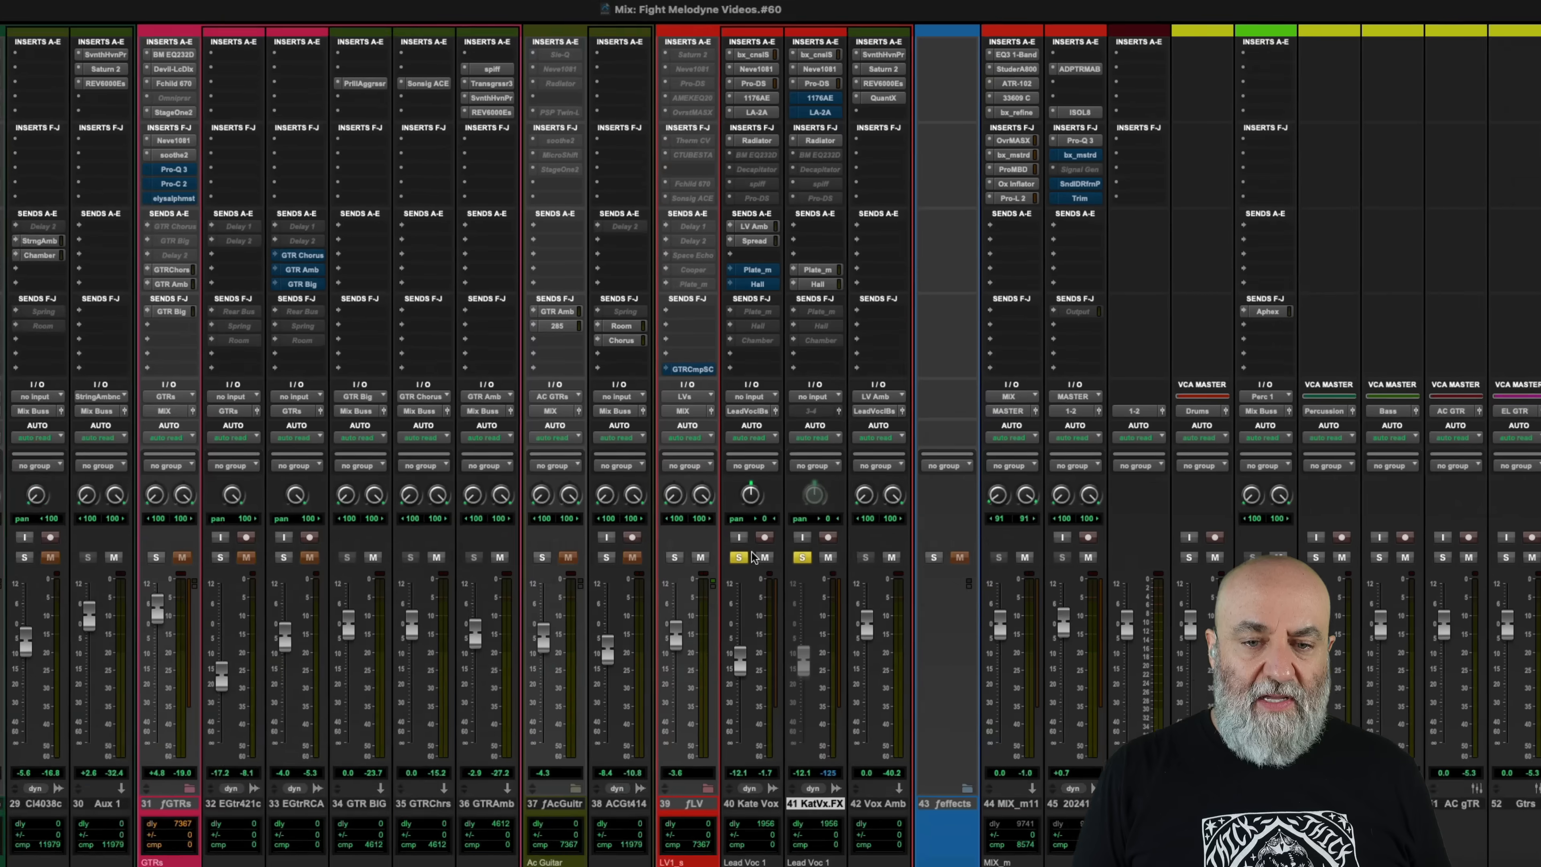
alt+click(603, 804)
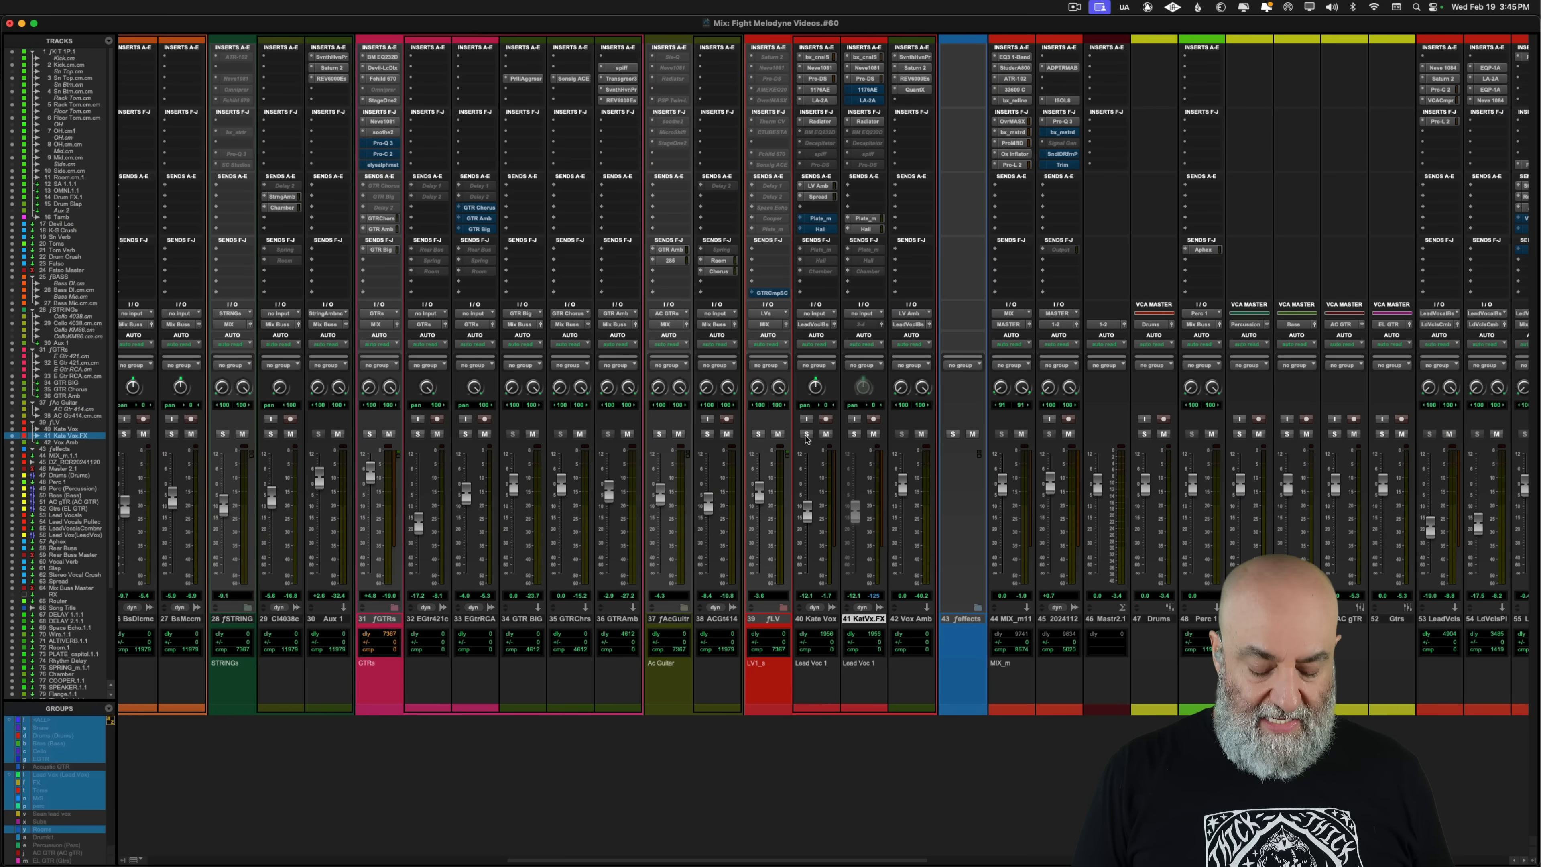
key(super+equal)
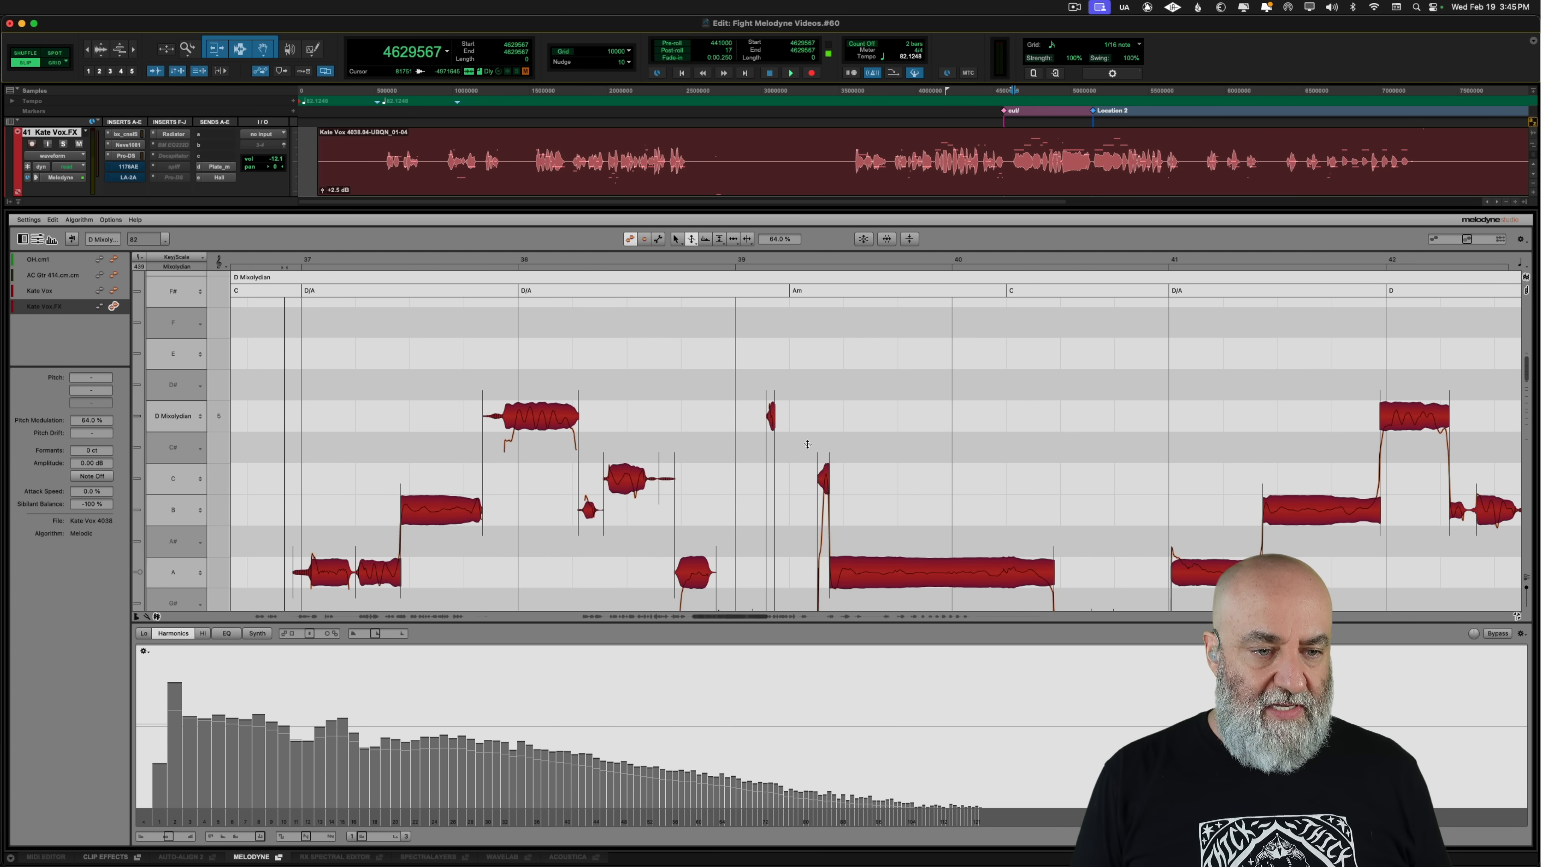
Play the passage from just before bar 37 in the full mix, comparing it with the FX vocal unmuted and muted
key(space)
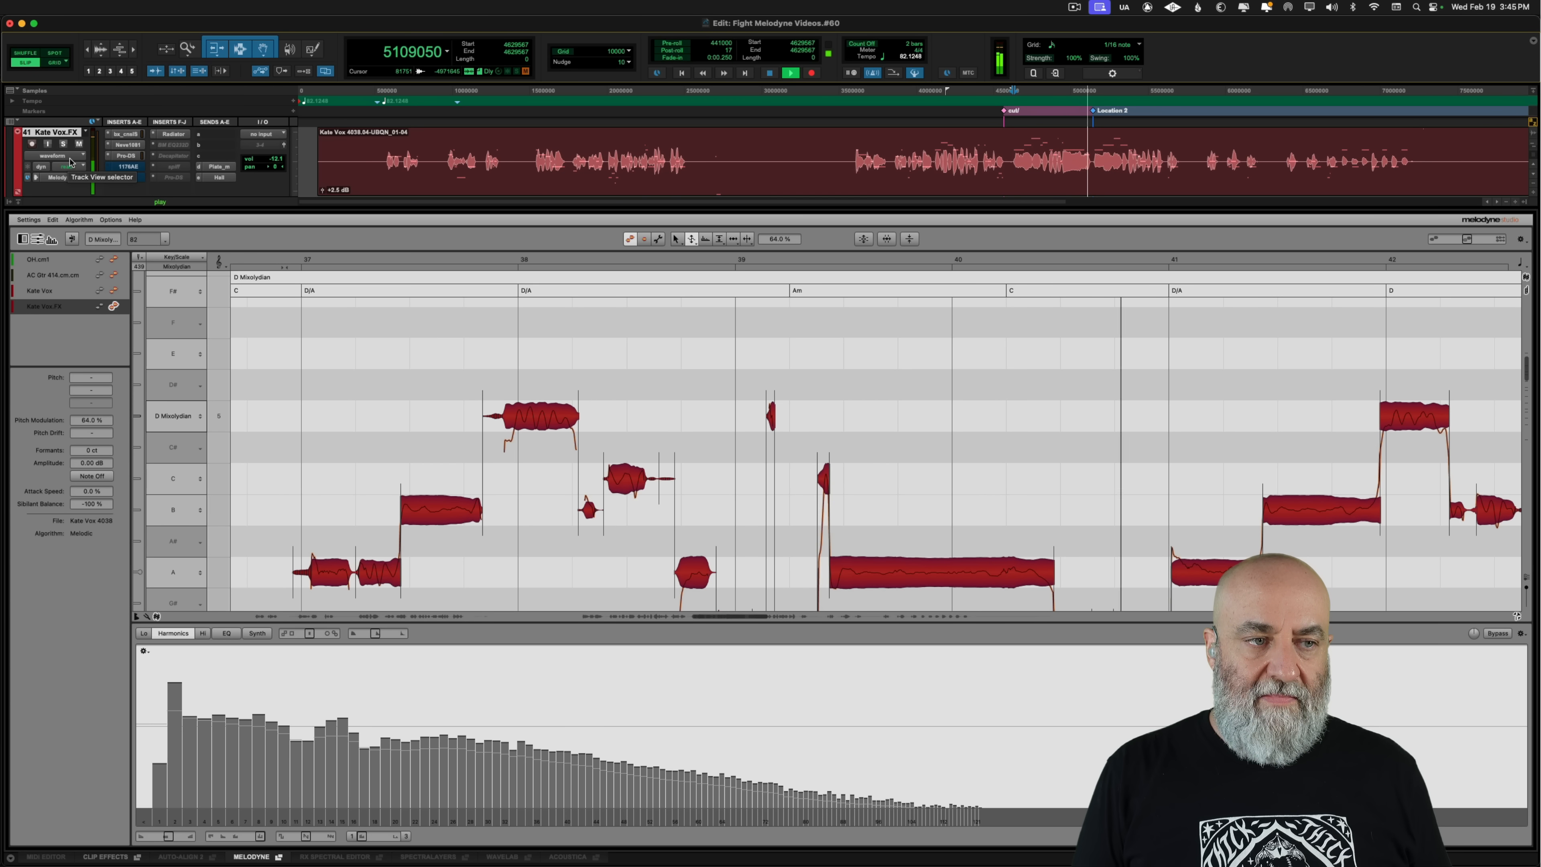
key(space)
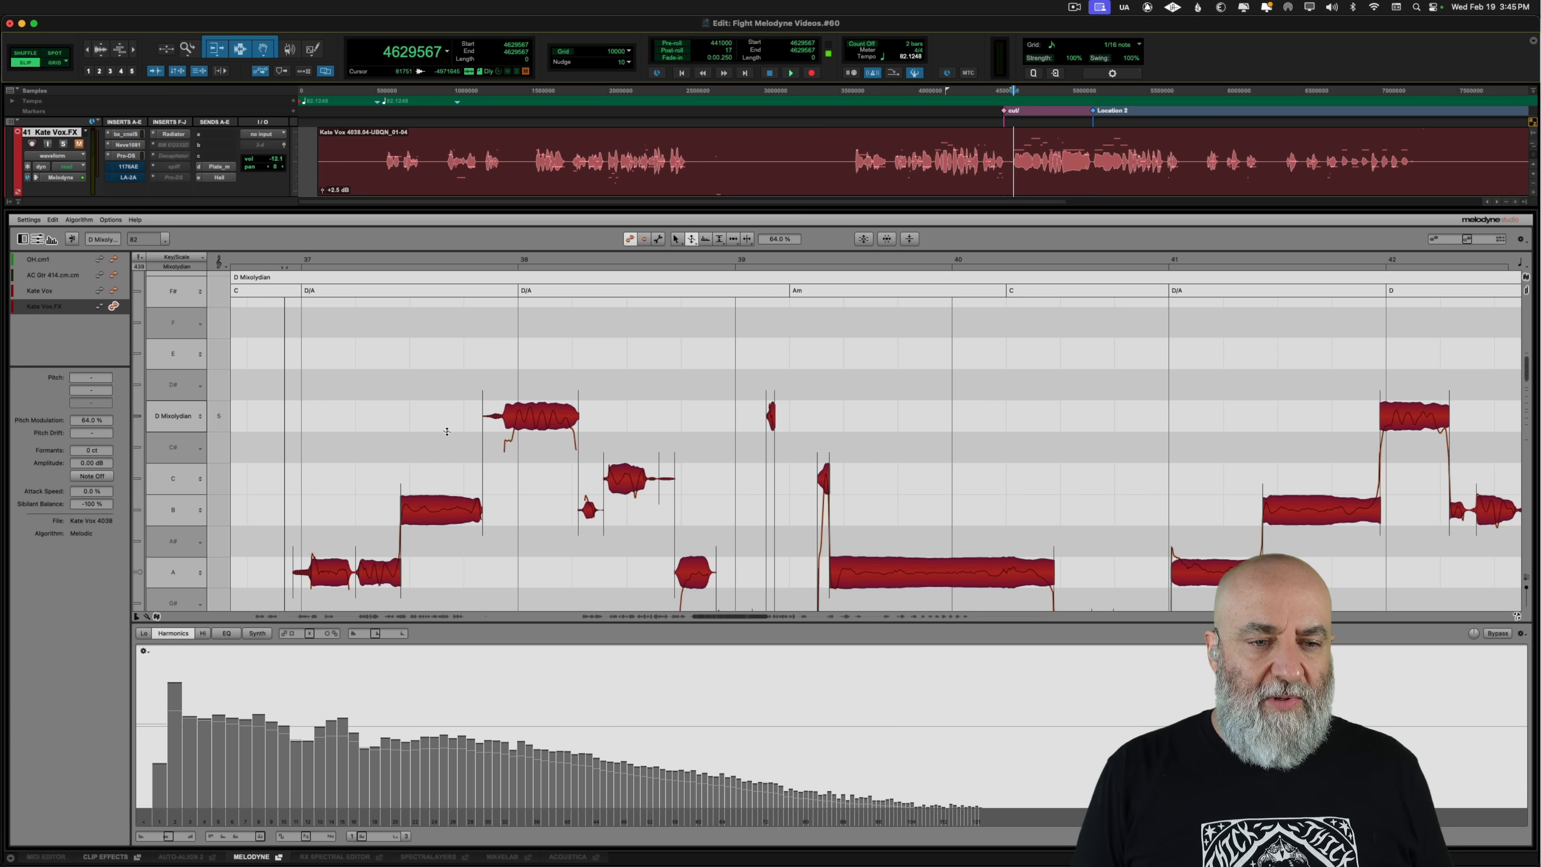
key(space)
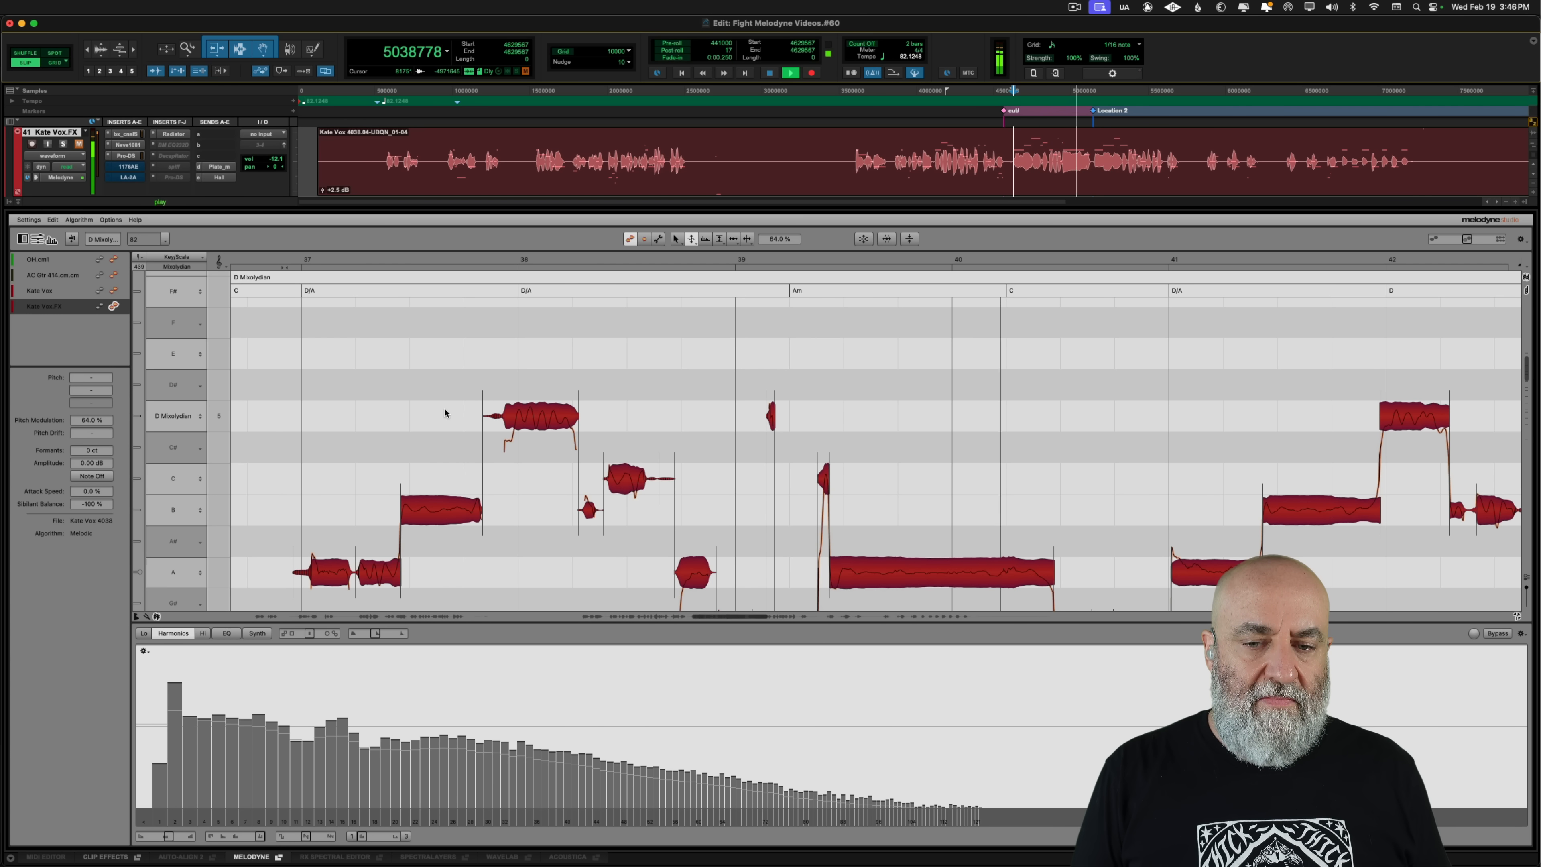
key(space)
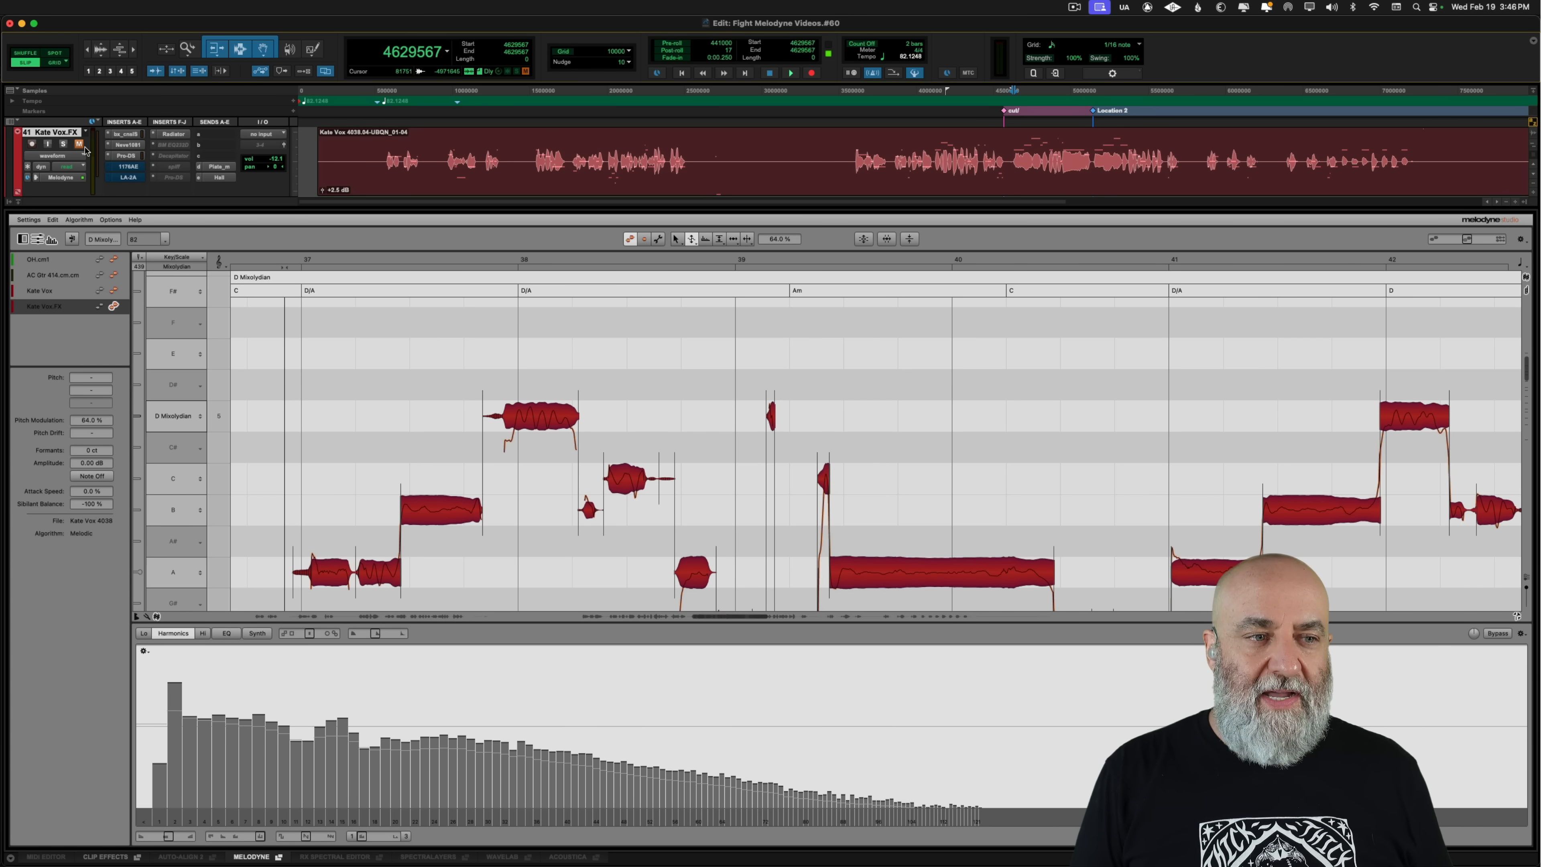
key(space)
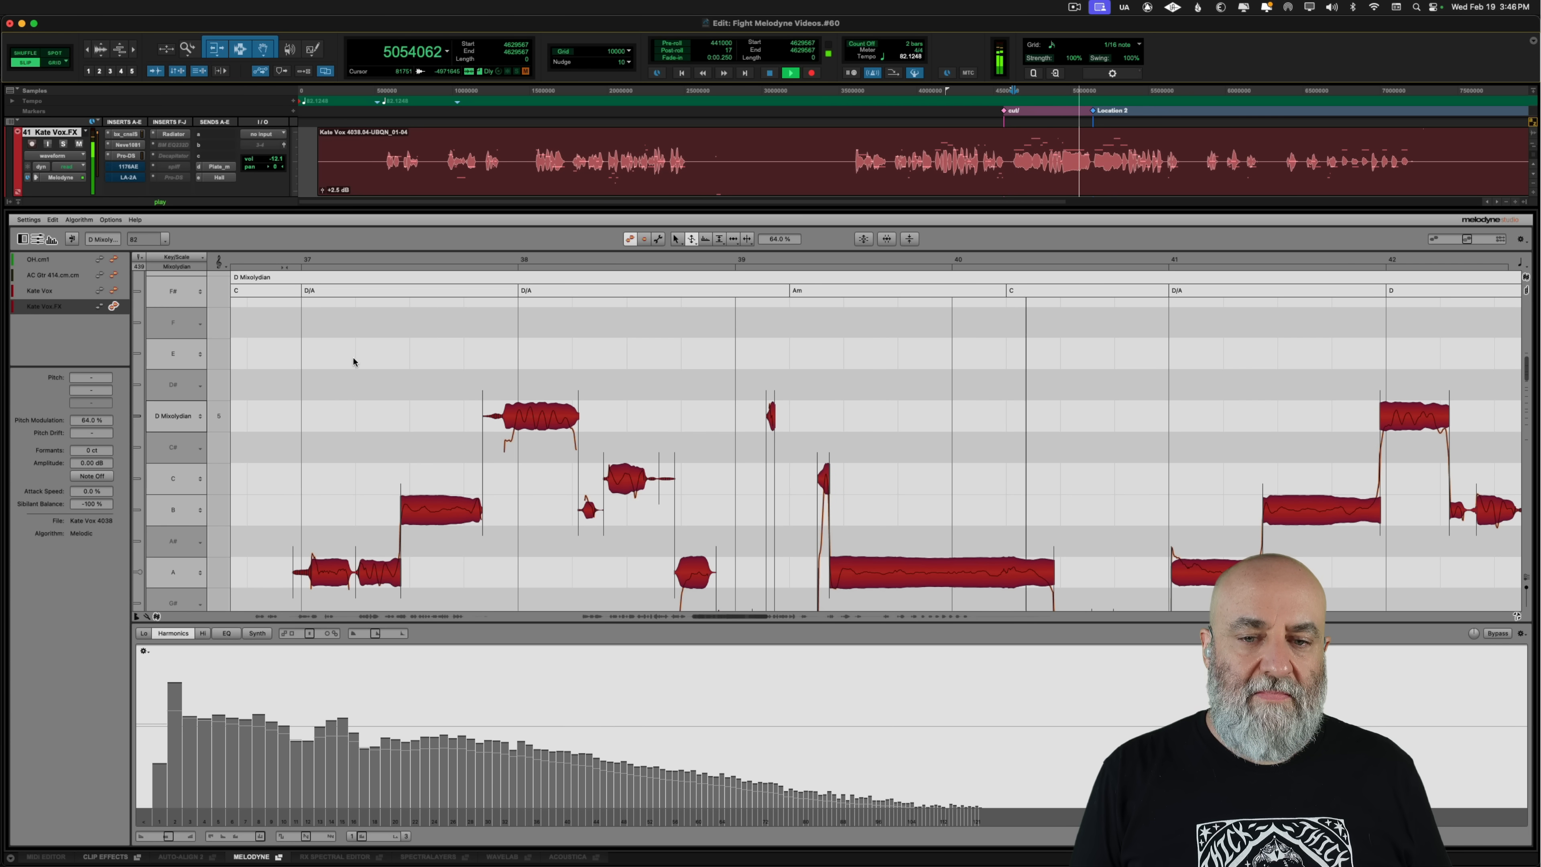
key(space)
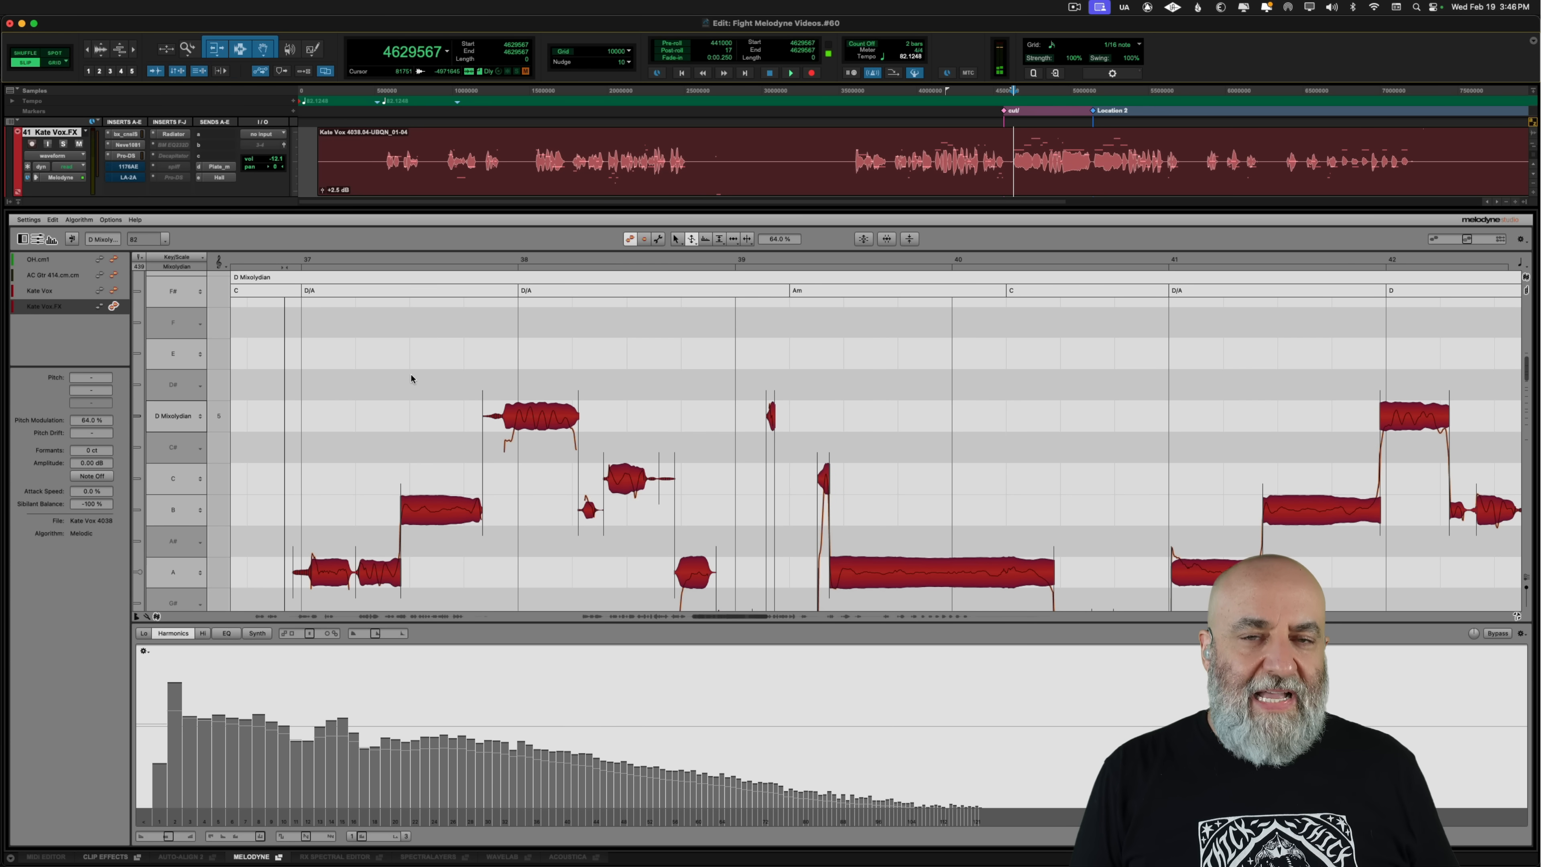